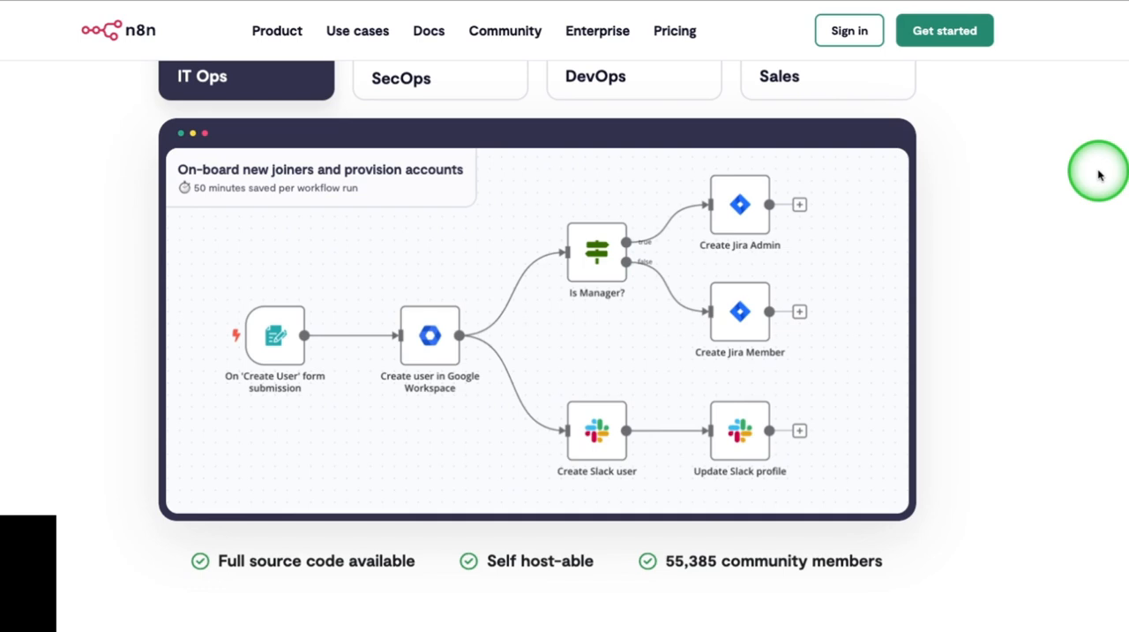
Step: Enlarge the page and examine the IT Ops example workflow and the section on plugging AI into your own data
key(super+plus)
key(super+plus)
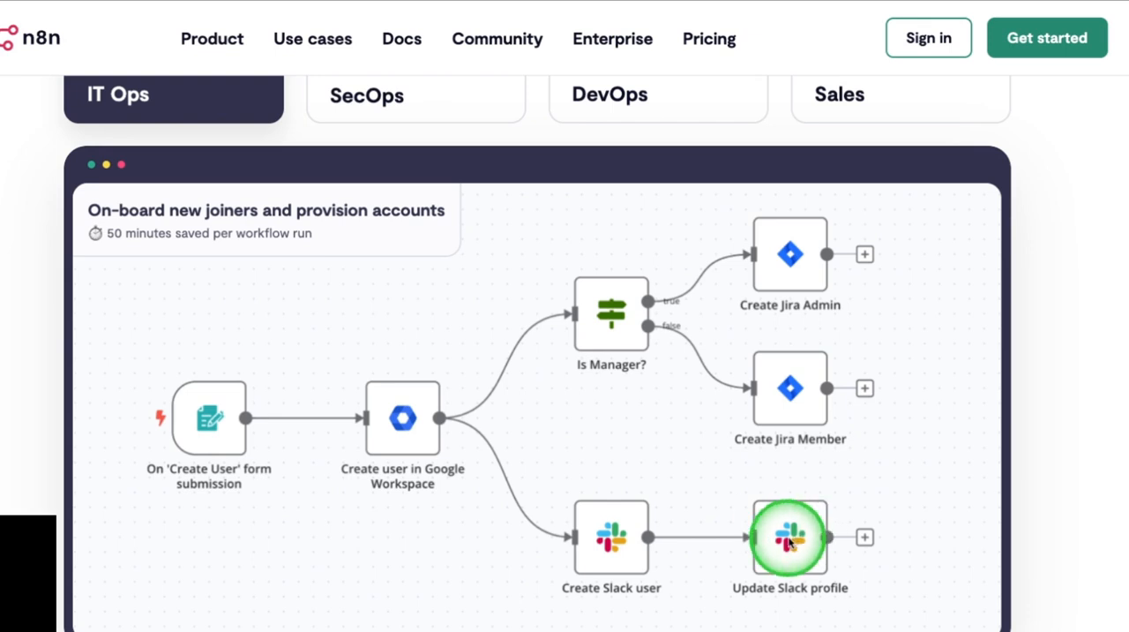
scroll(788, 547, up, 3)
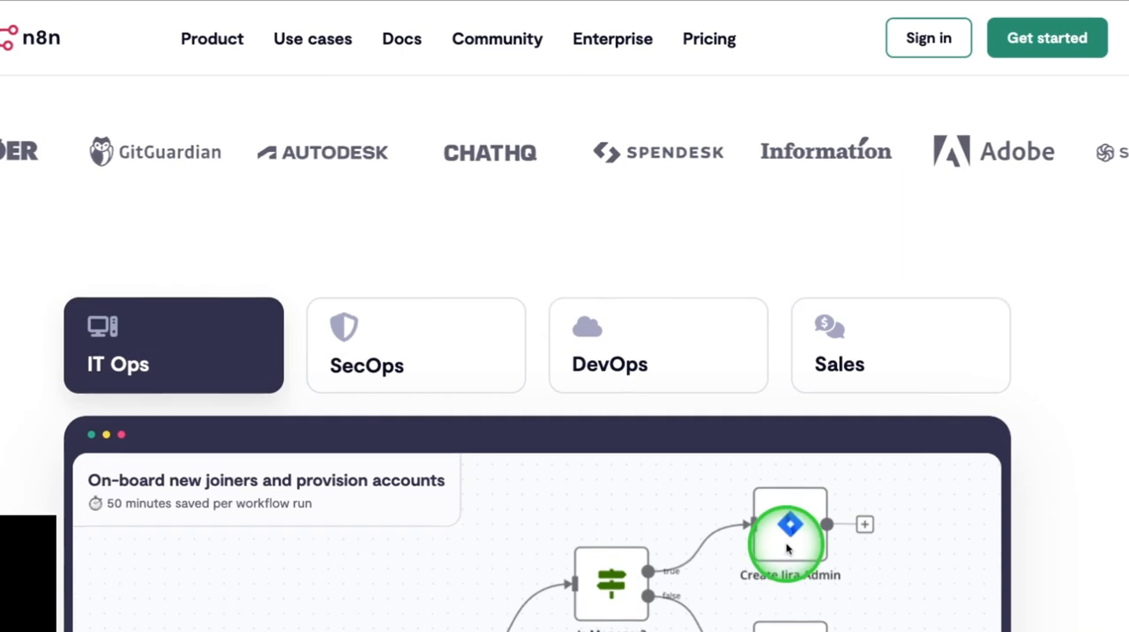
scroll(788, 547, down, 3)
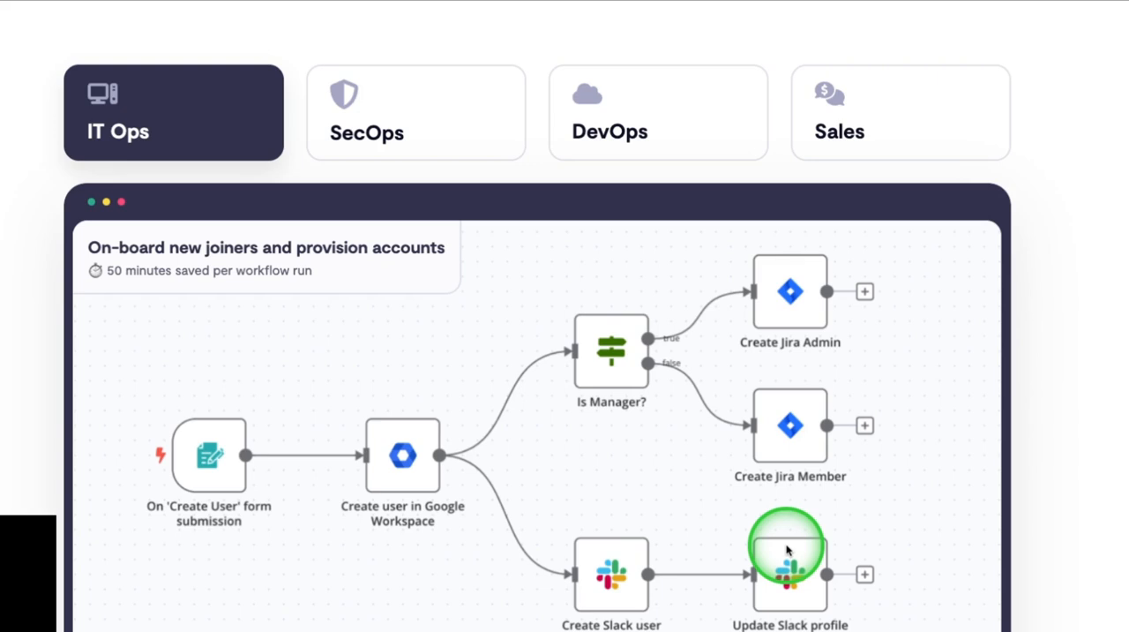
scroll(685, 622, down, 5)
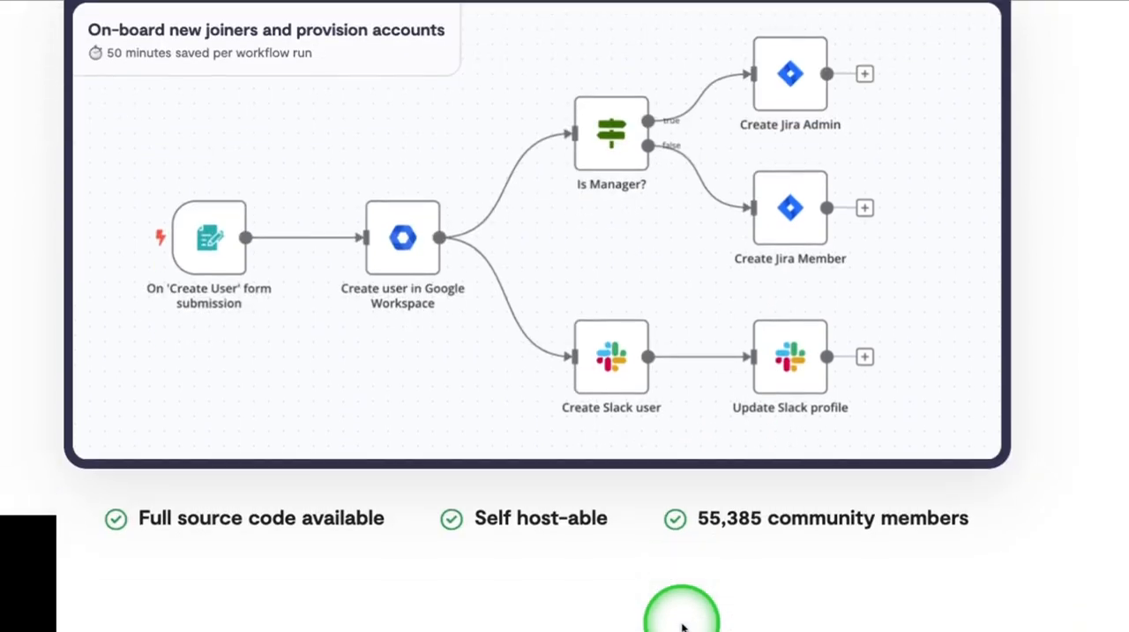
scroll(684, 627, down, 3)
scroll(683, 625, down, 2)
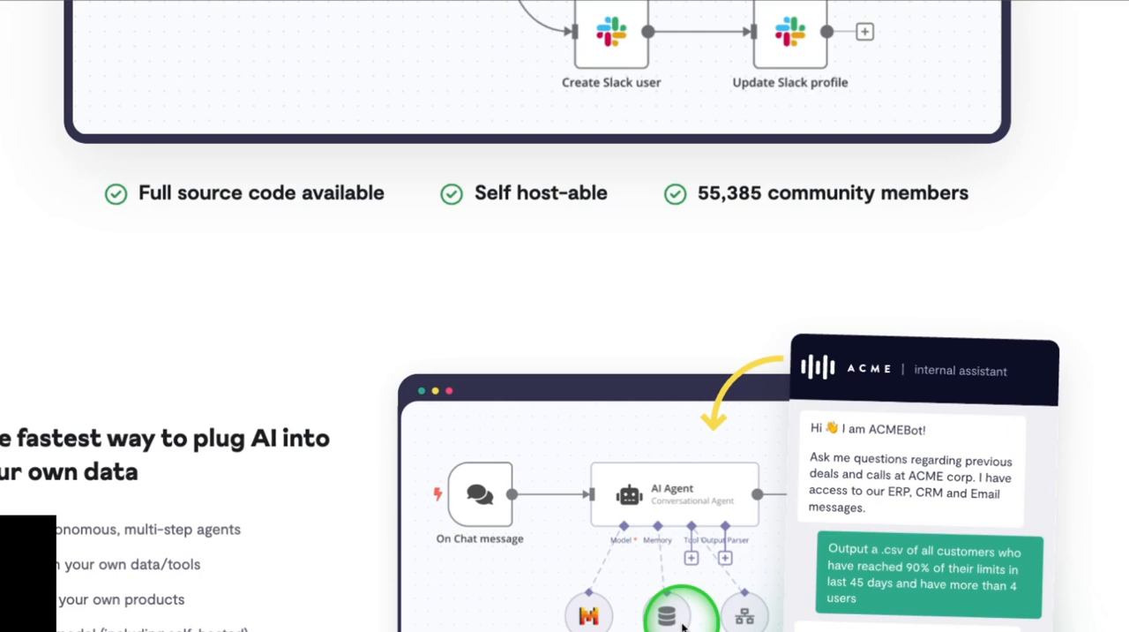
scroll(682, 624, down, 2)
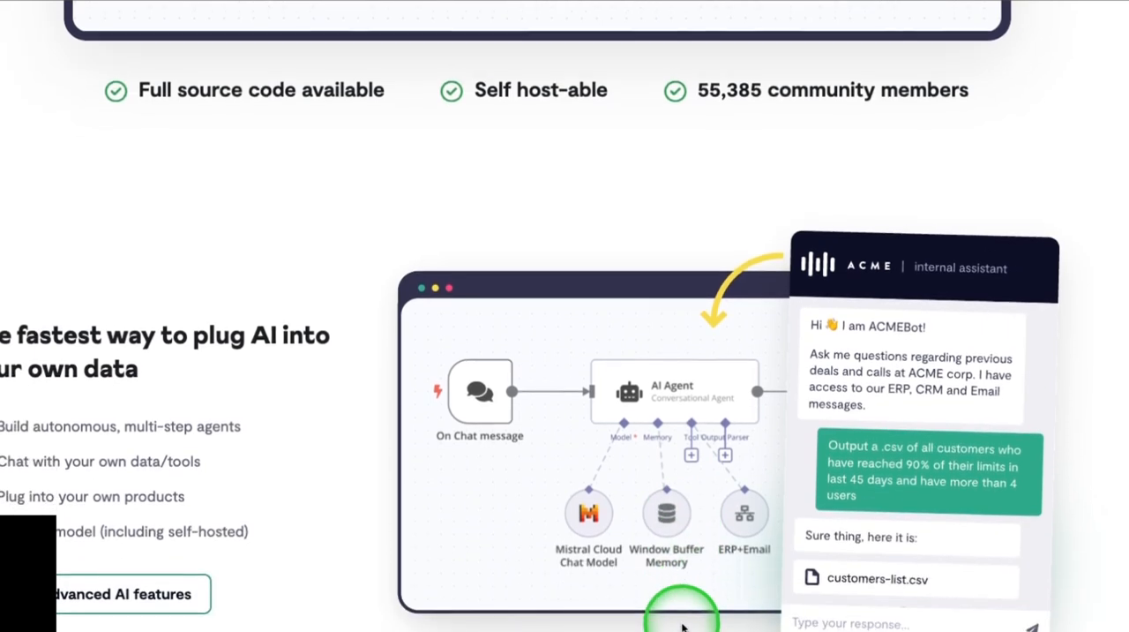
scroll(682, 624, down, 1)
scroll(682, 625, down, 1)
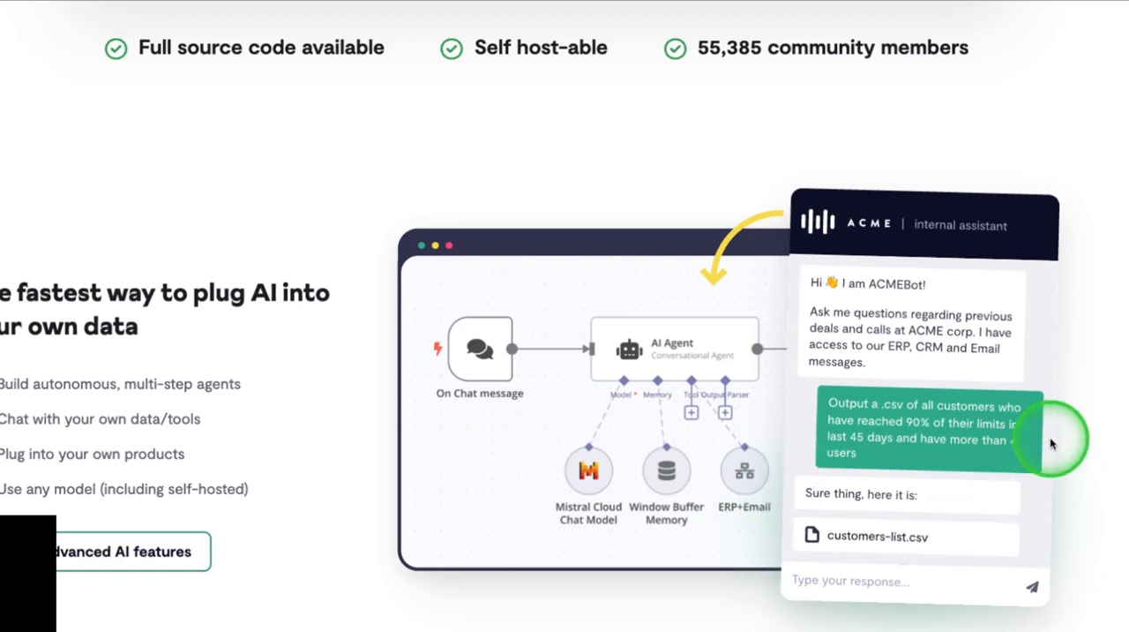
Step: Review the homepage sections on coding in workflows, iterative building and the available integrations
scroll(1042, 443, down, 4)
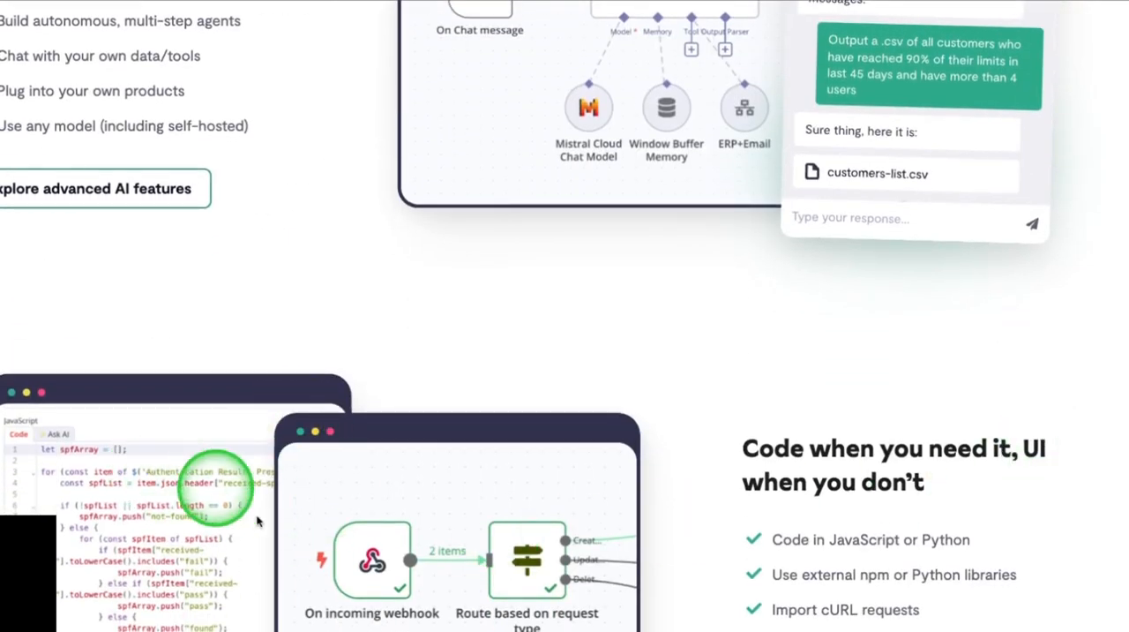
scroll(386, 571, down, 1)
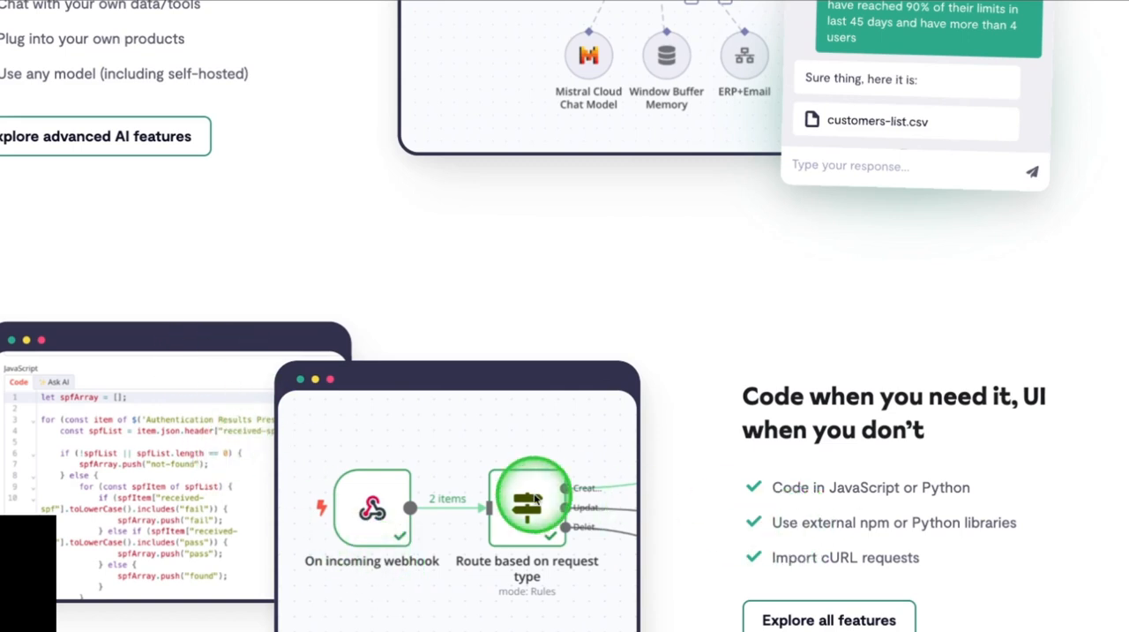
scroll(535, 499, down, 3)
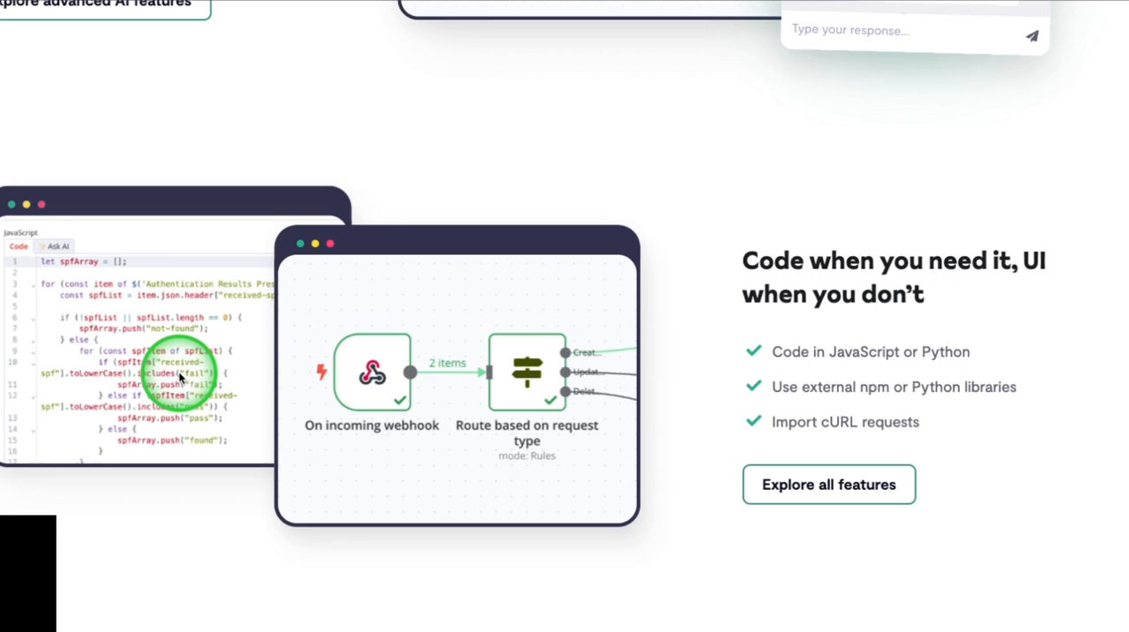
scroll(180, 376, down, 5)
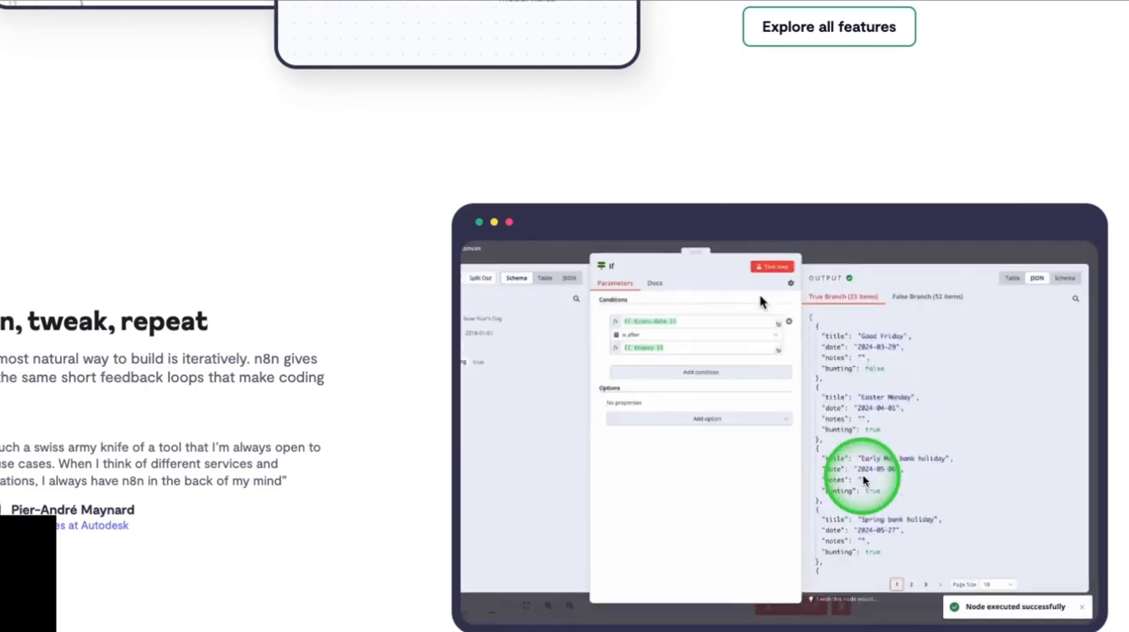
scroll(864, 479, down, 3)
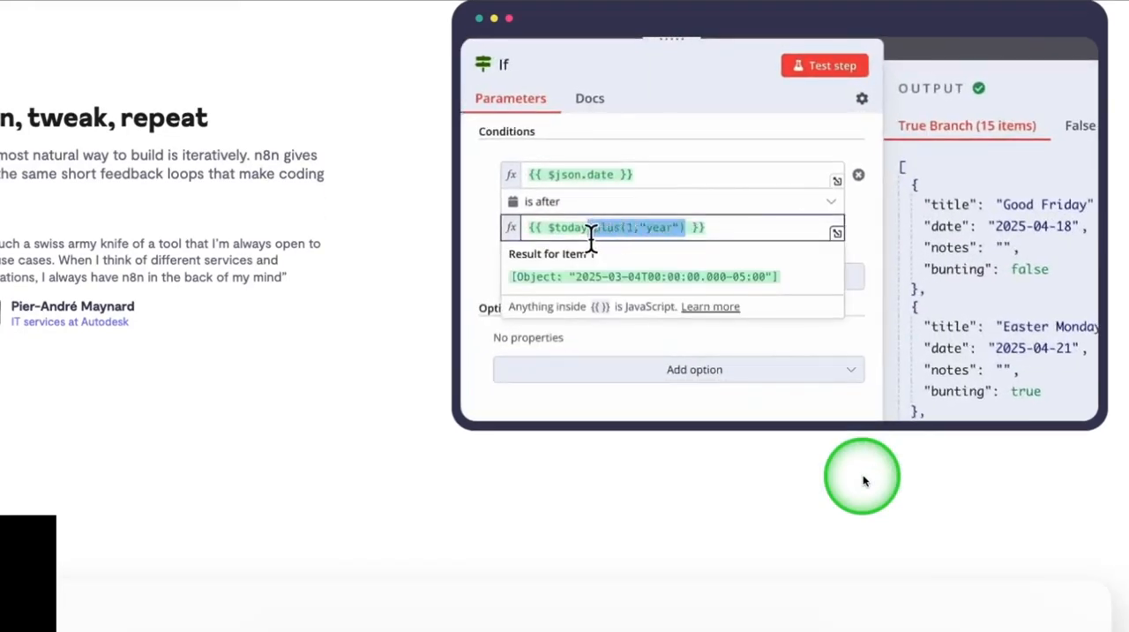
scroll(865, 479, down, 5)
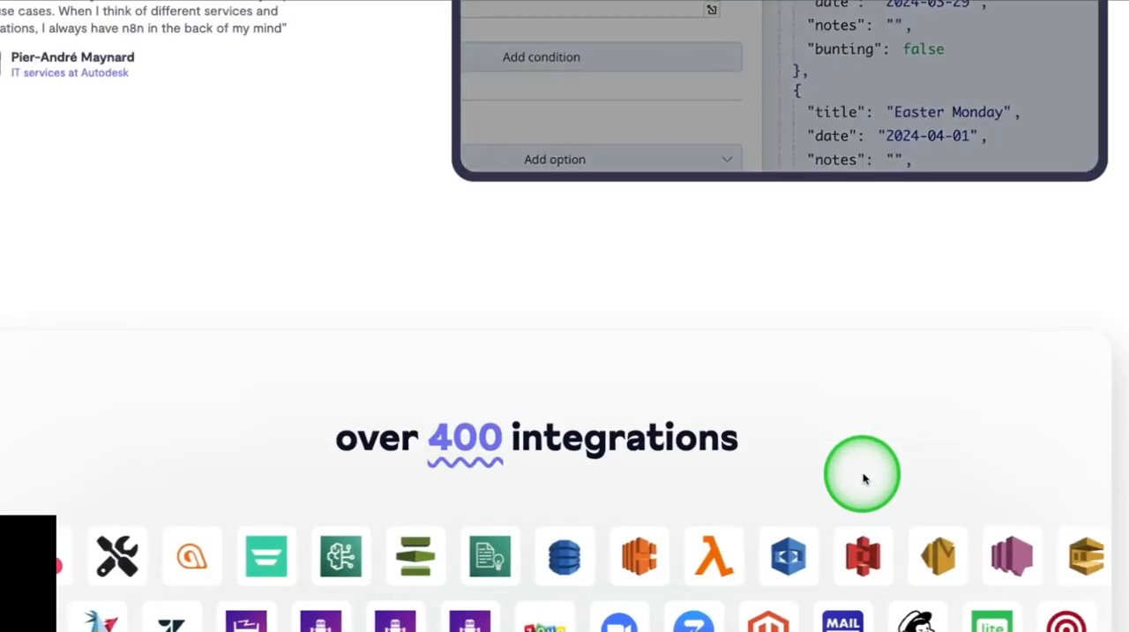
scroll(864, 479, down, 2)
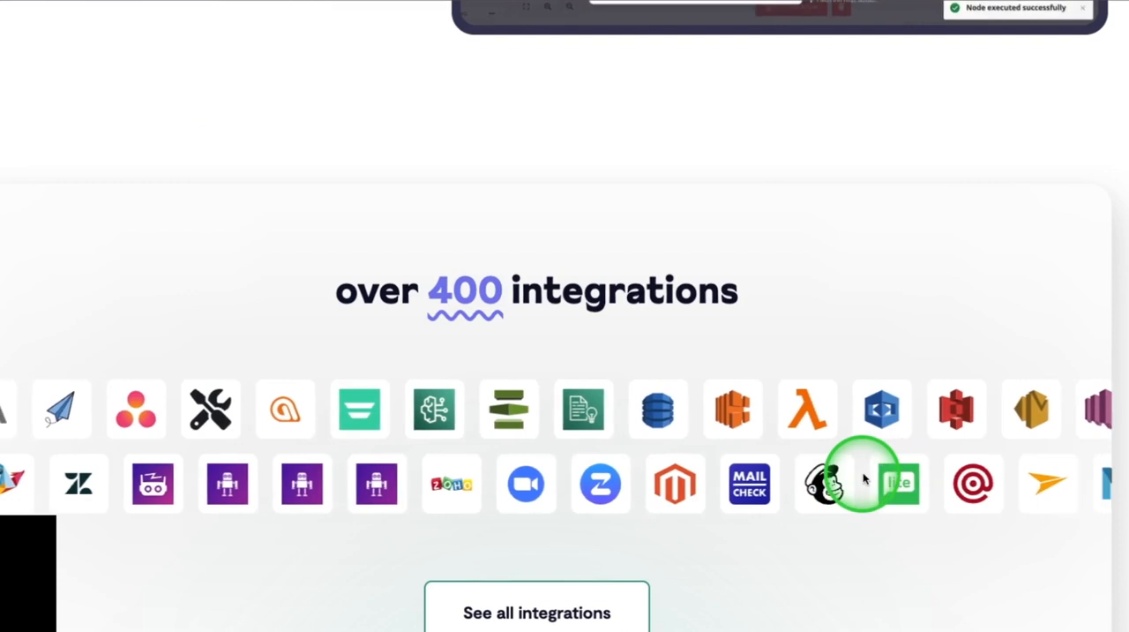
Step: Open the full list of integrations and browse the apps sorted by popularity
scroll(865, 479, down, 2)
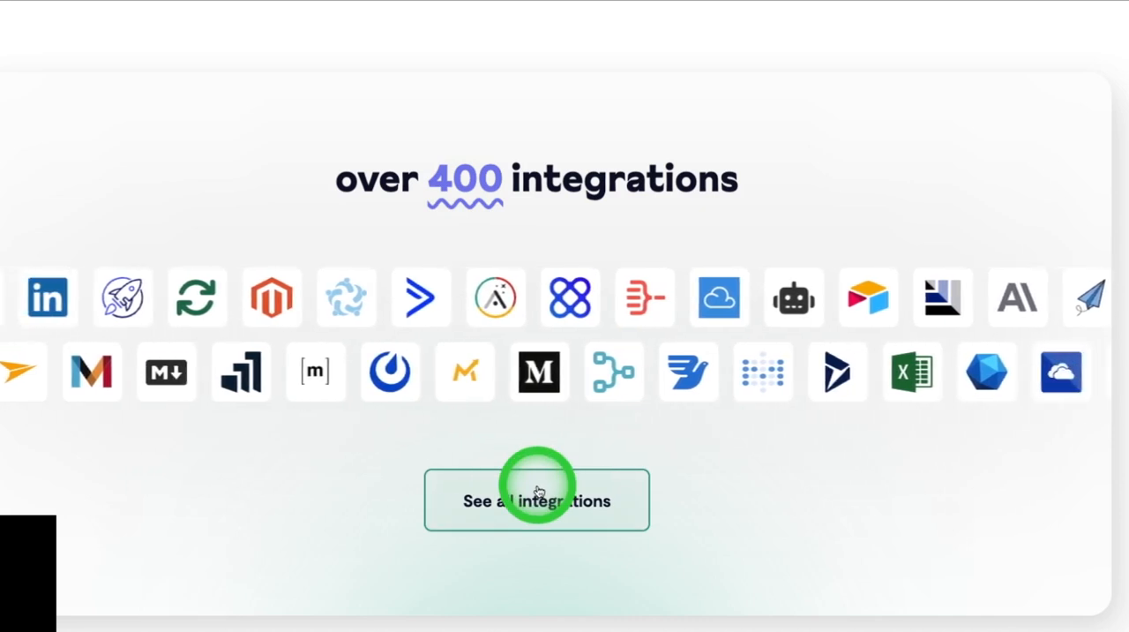
click(539, 491)
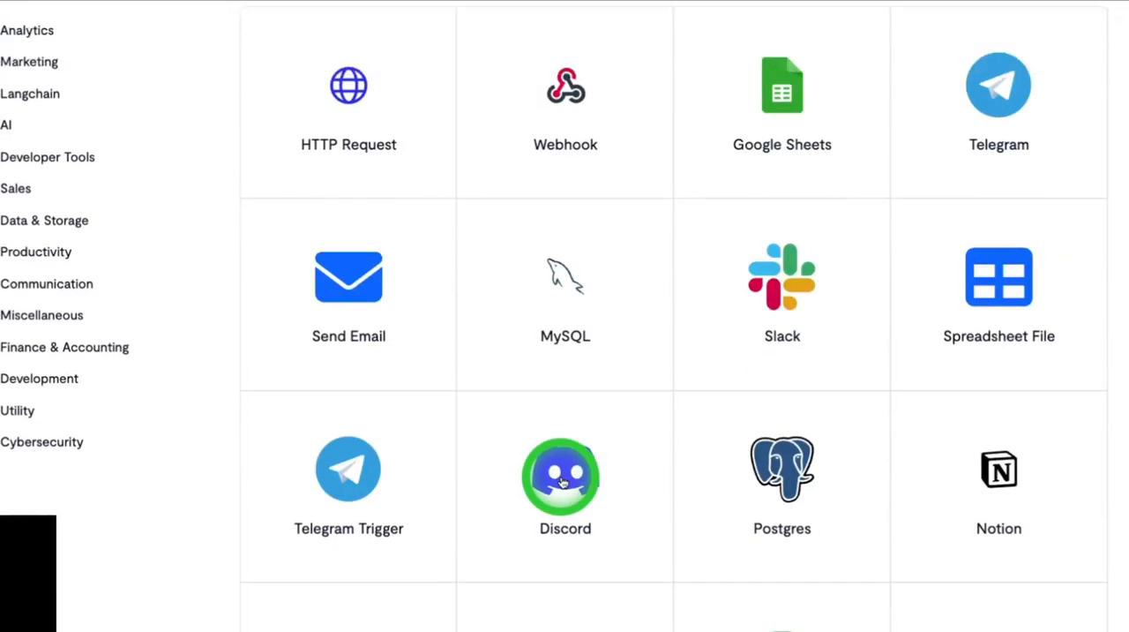
scroll(563, 482, down, 3)
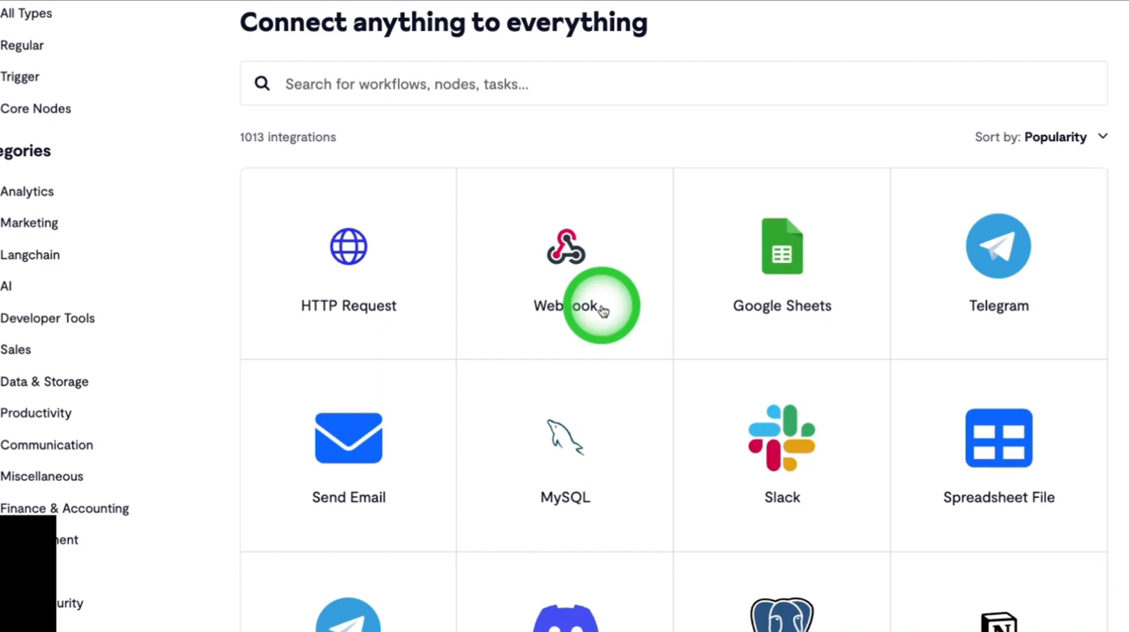
scroll(603, 309, down, 5)
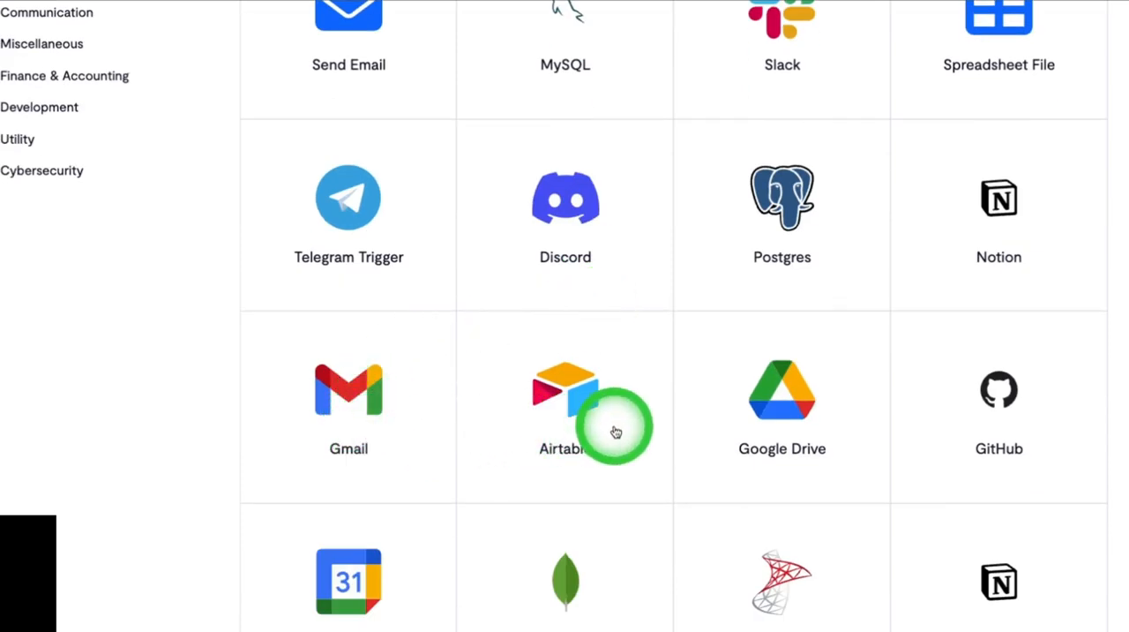
scroll(616, 432, down, 3)
scroll(616, 432, down, 5)
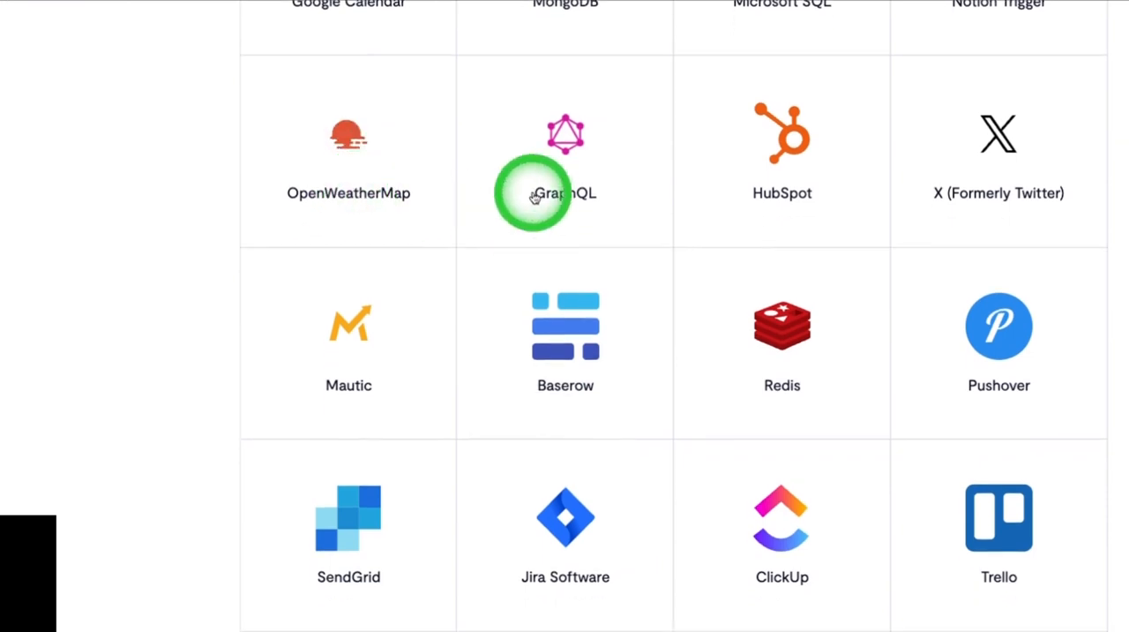
scroll(569, 327, down, 4)
scroll(571, 329, down, 9)
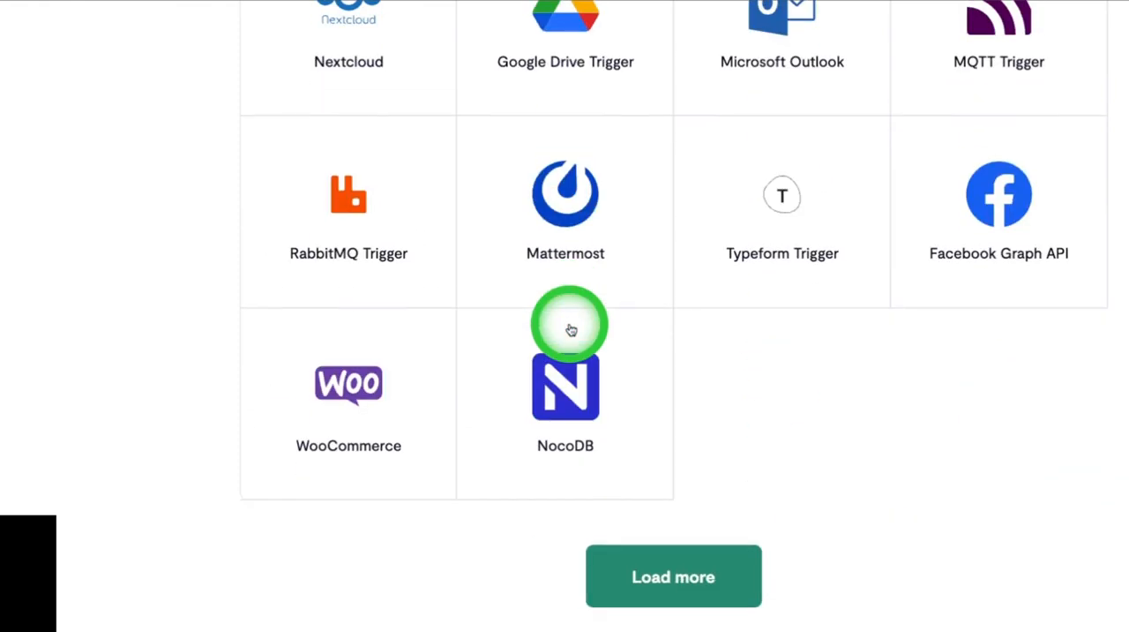
Step: Load more integrations and look through the additional apps
click(644, 551)
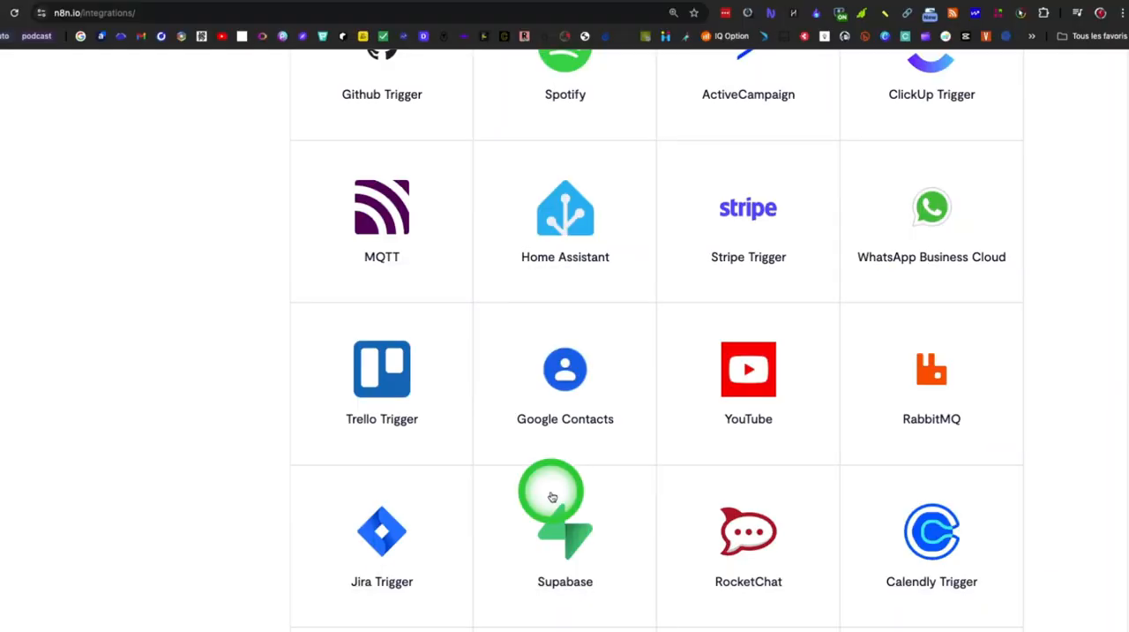
scroll(553, 496, down, 2)
scroll(553, 497, down, 10)
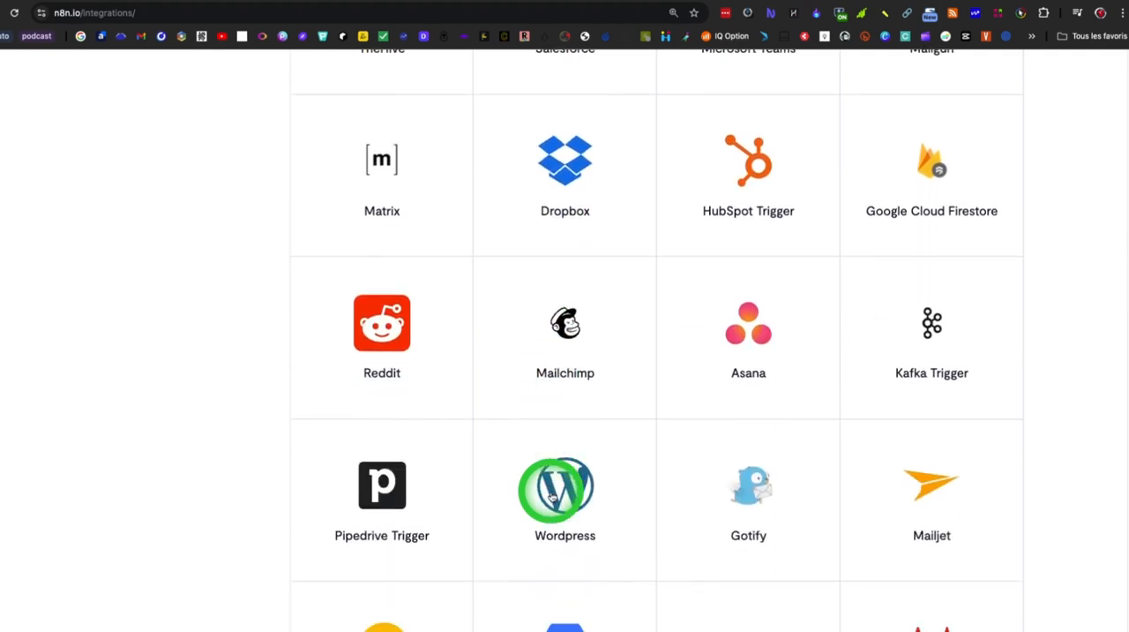
scroll(553, 497, down, 9)
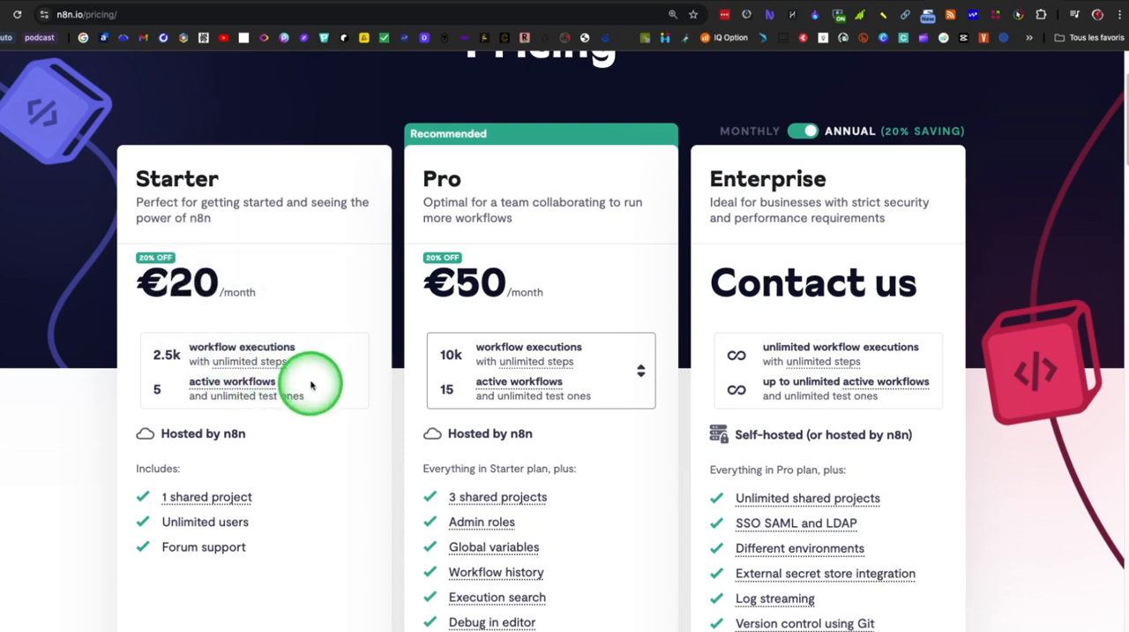
Step: Compare the Starter and Pro plans on the pricing page and view the description of the Pro plan's Workflow history
mouse_move(252, 360)
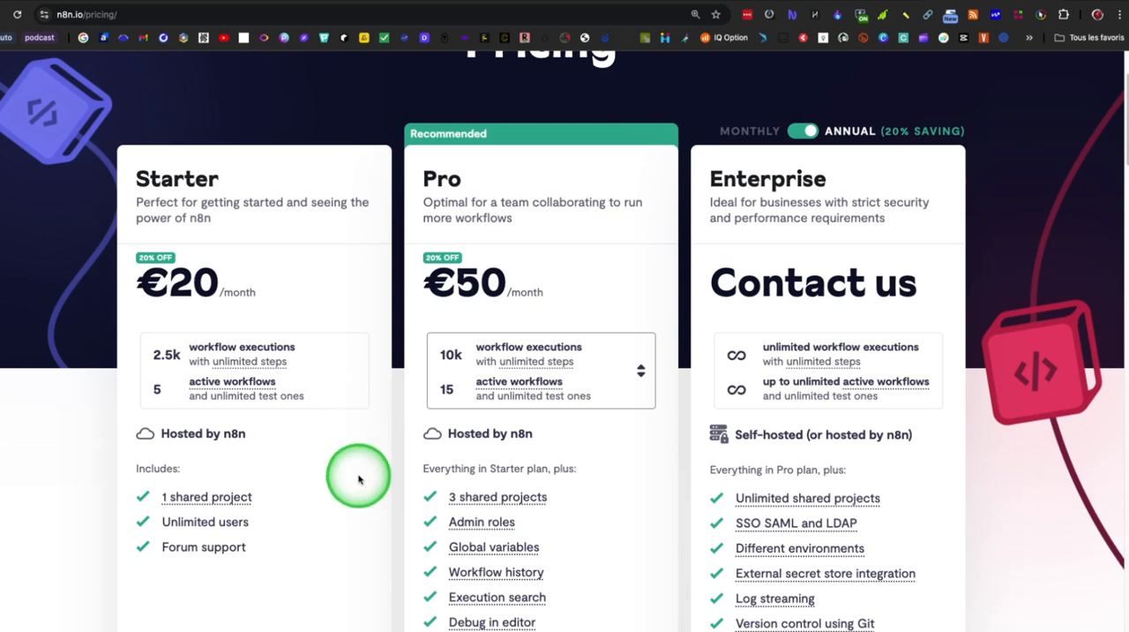
mouse_move(222, 502)
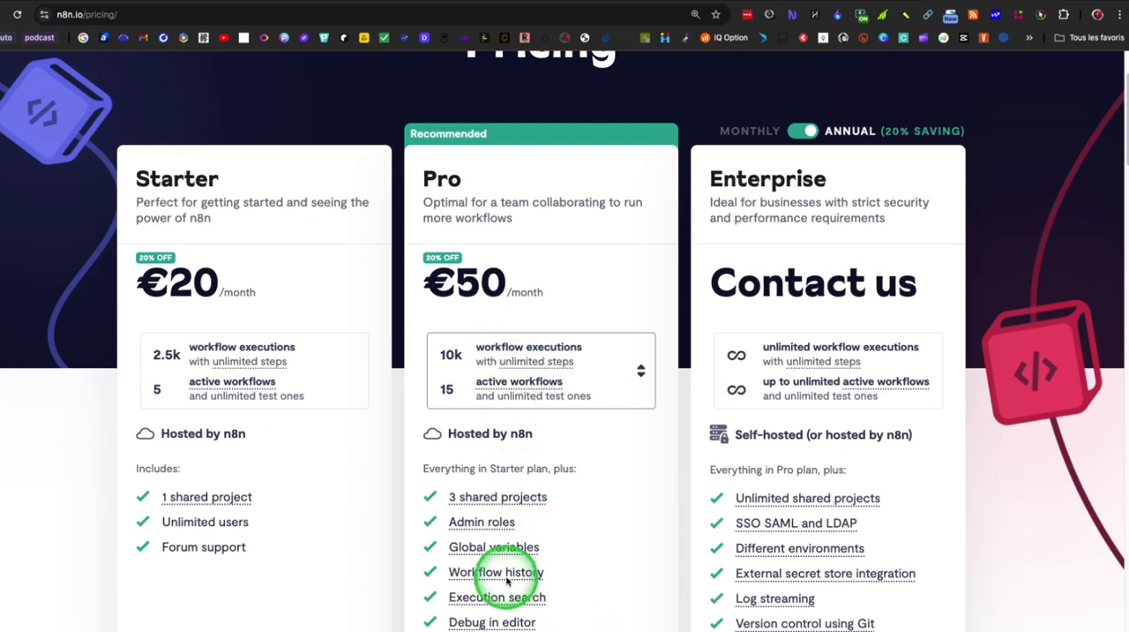
mouse_move(507, 580)
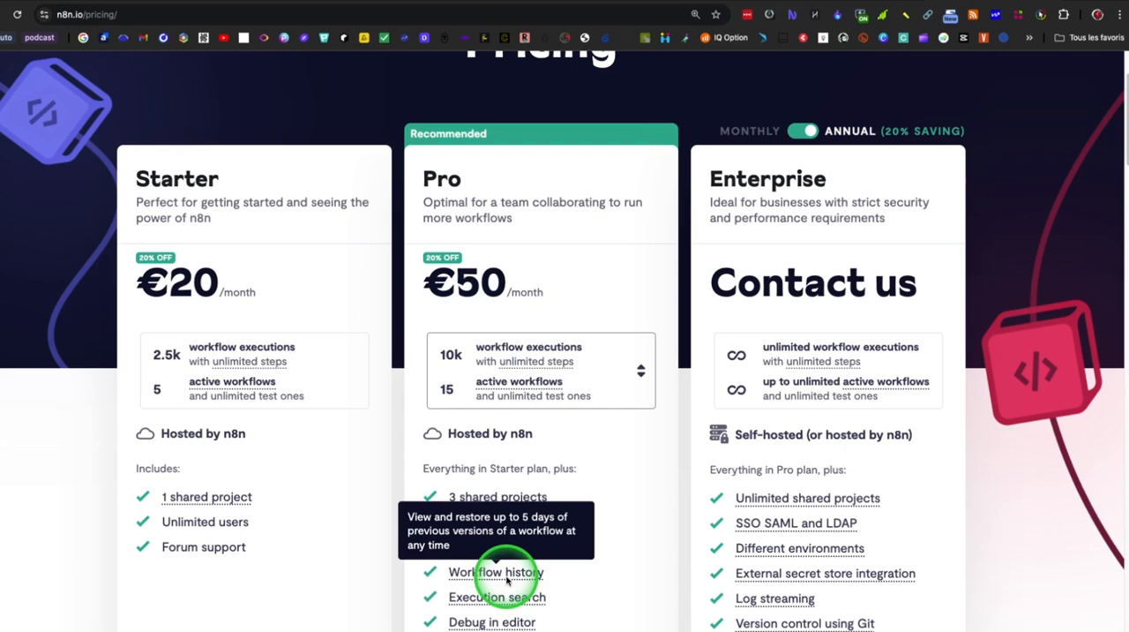
scroll(508, 580, up, 3)
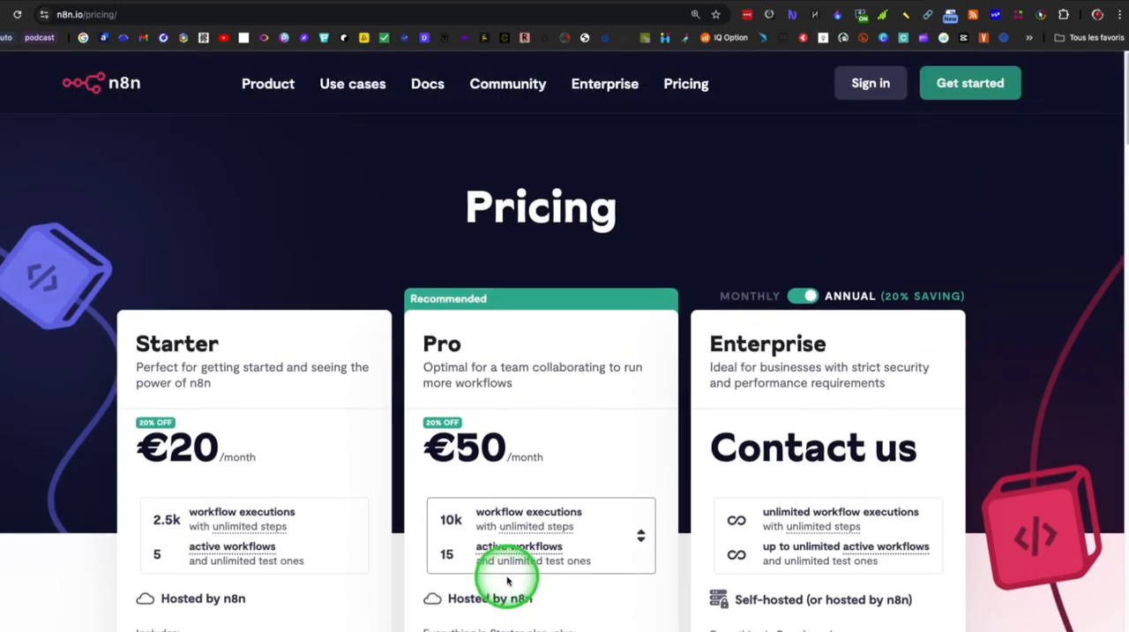
Step: Open the documentation for the Community Edition listed below the pricing plans
scroll(596, 462, down, 10)
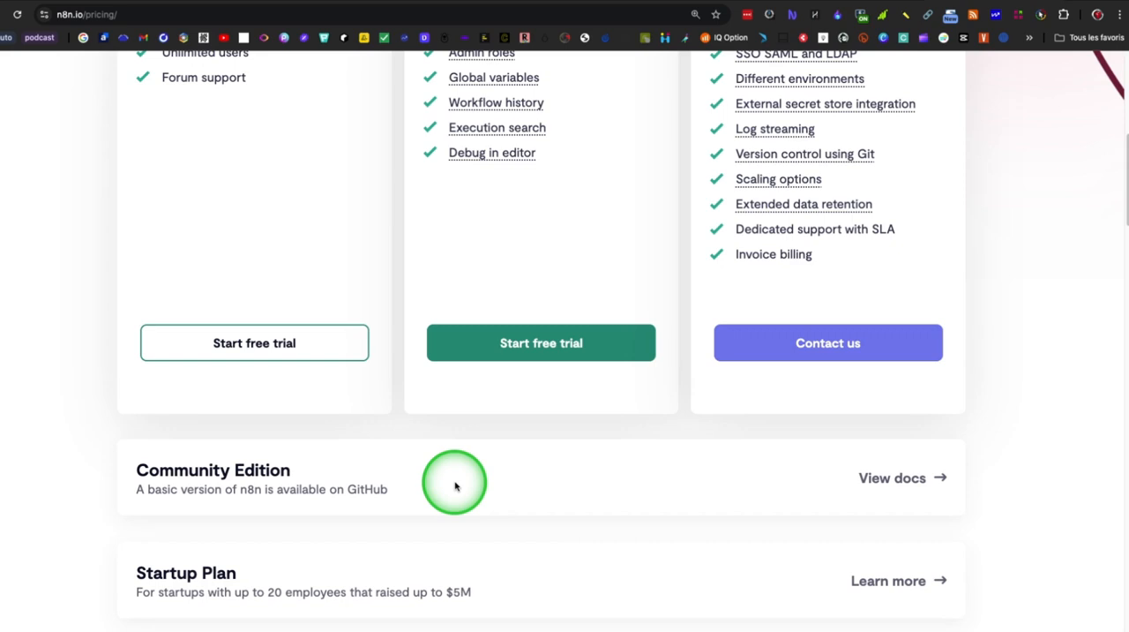
scroll(455, 485, down, 1)
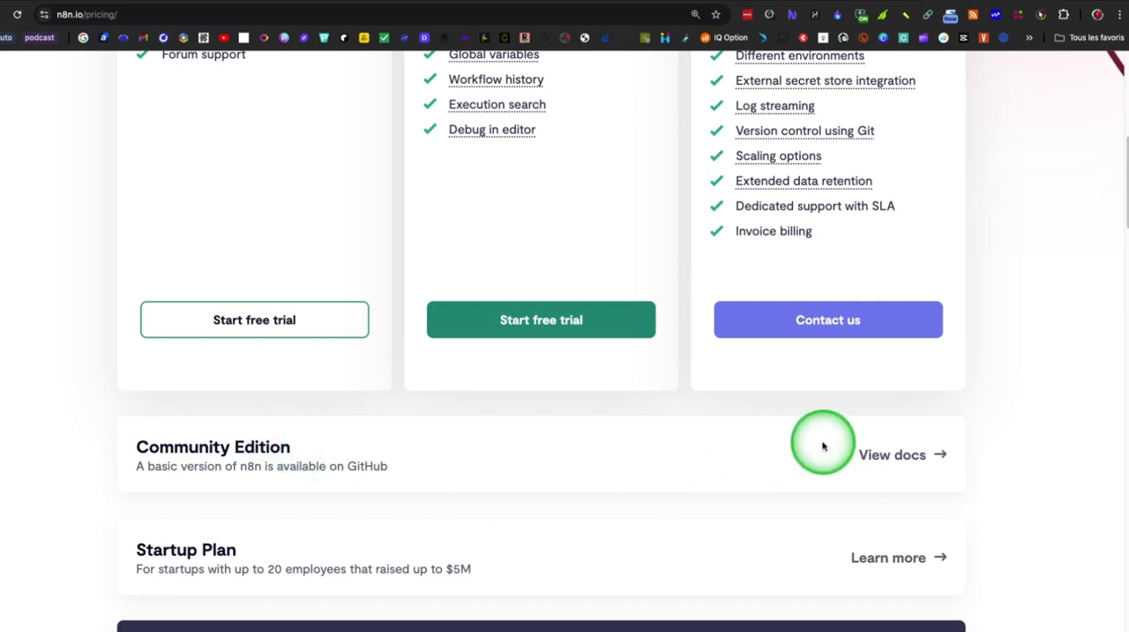
click(878, 455)
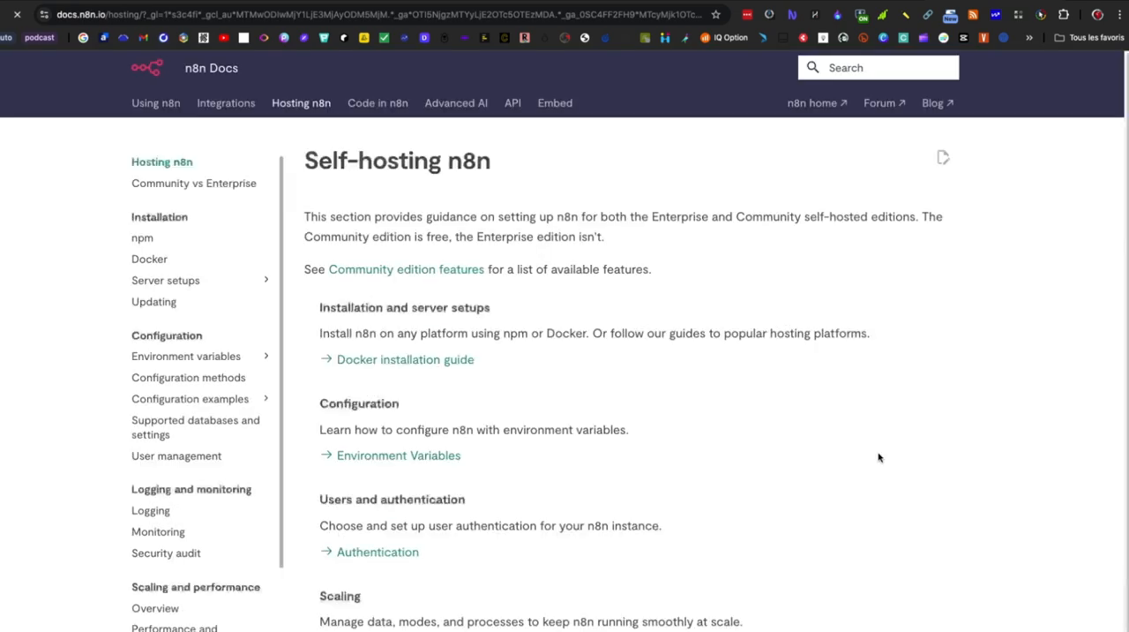
click(673, 461)
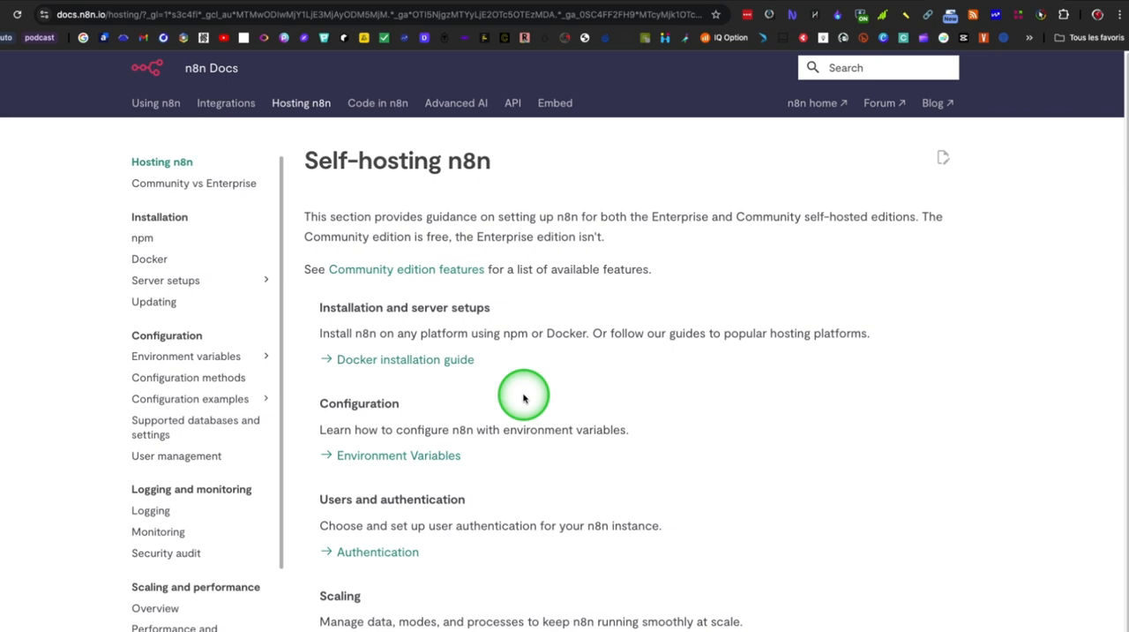
Step: Skim the Self-hosting n8n page and open the API section of the documentation
scroll(523, 399, down, 3)
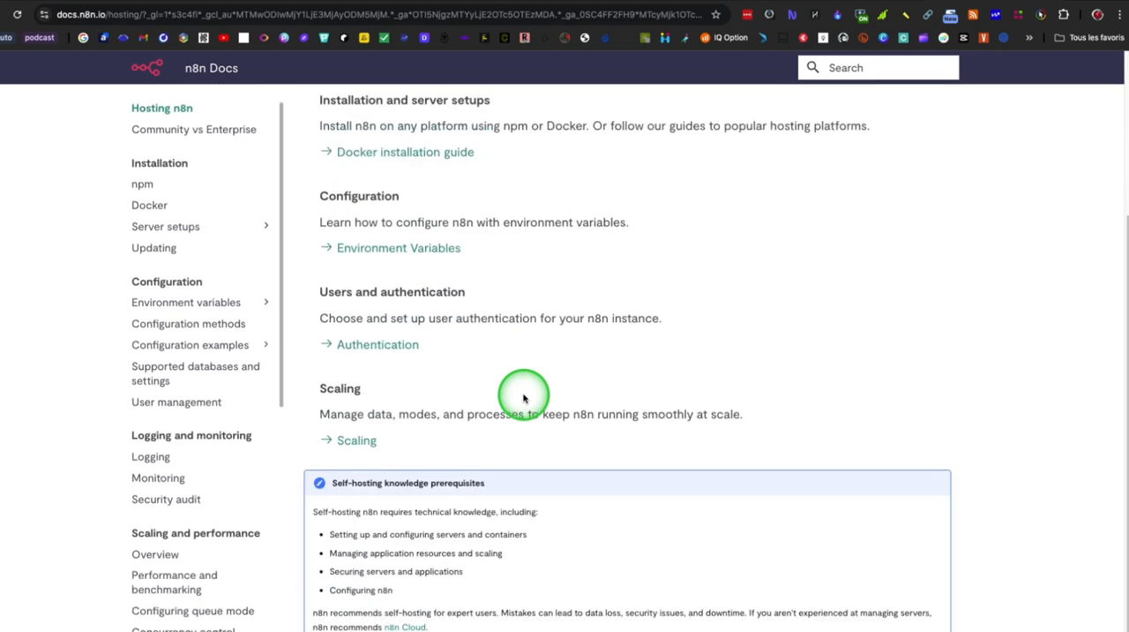
scroll(523, 398, up, 3)
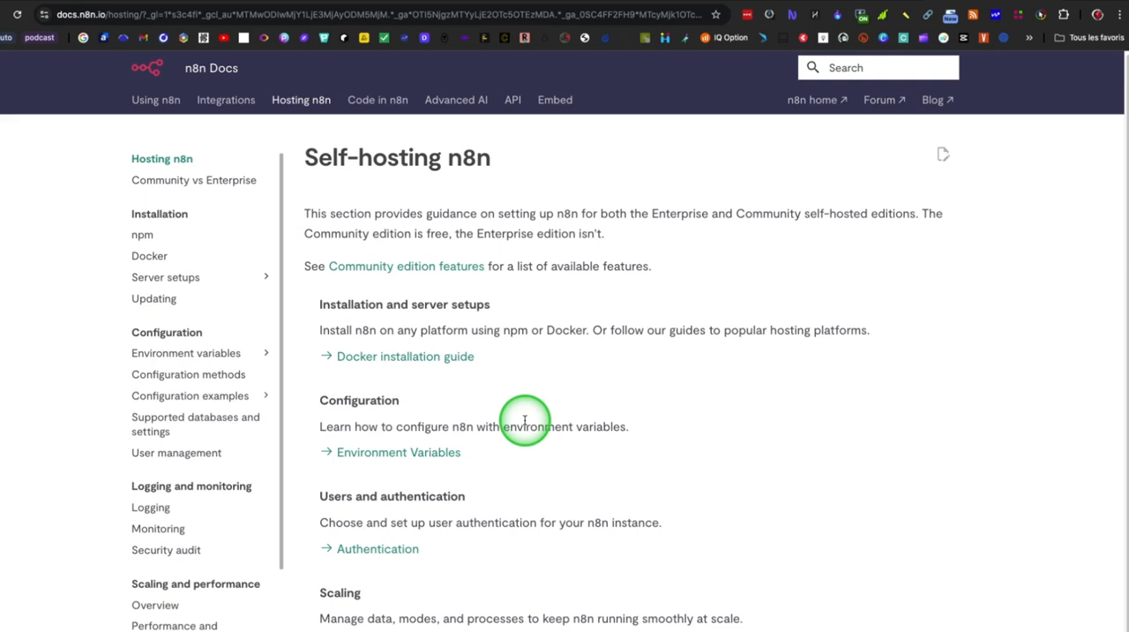
scroll(525, 421, up, 1)
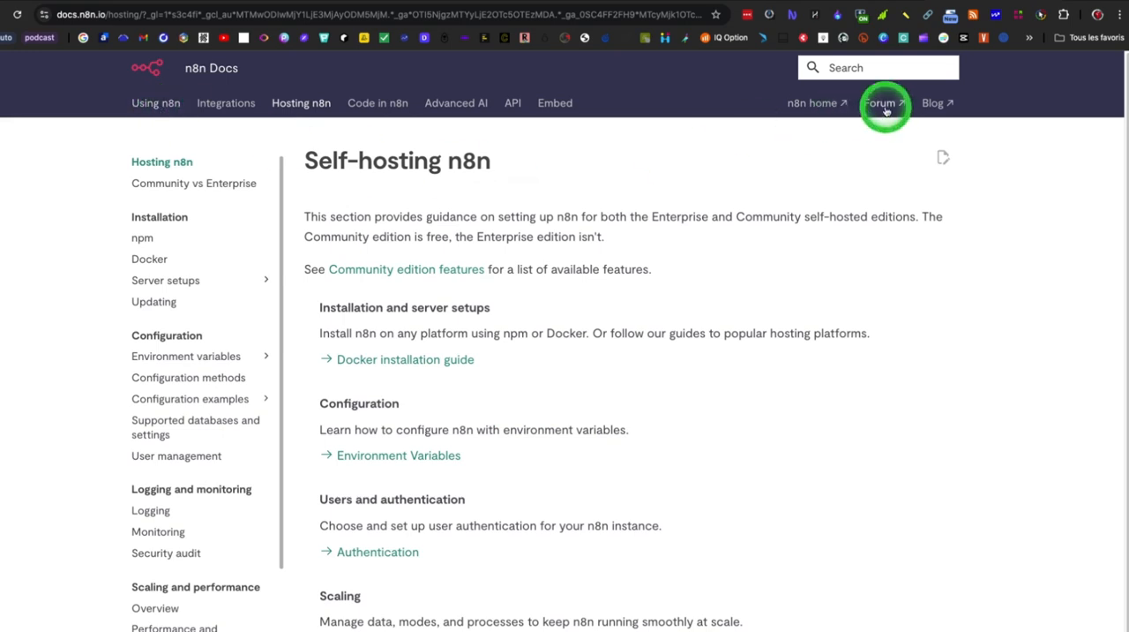
click(517, 104)
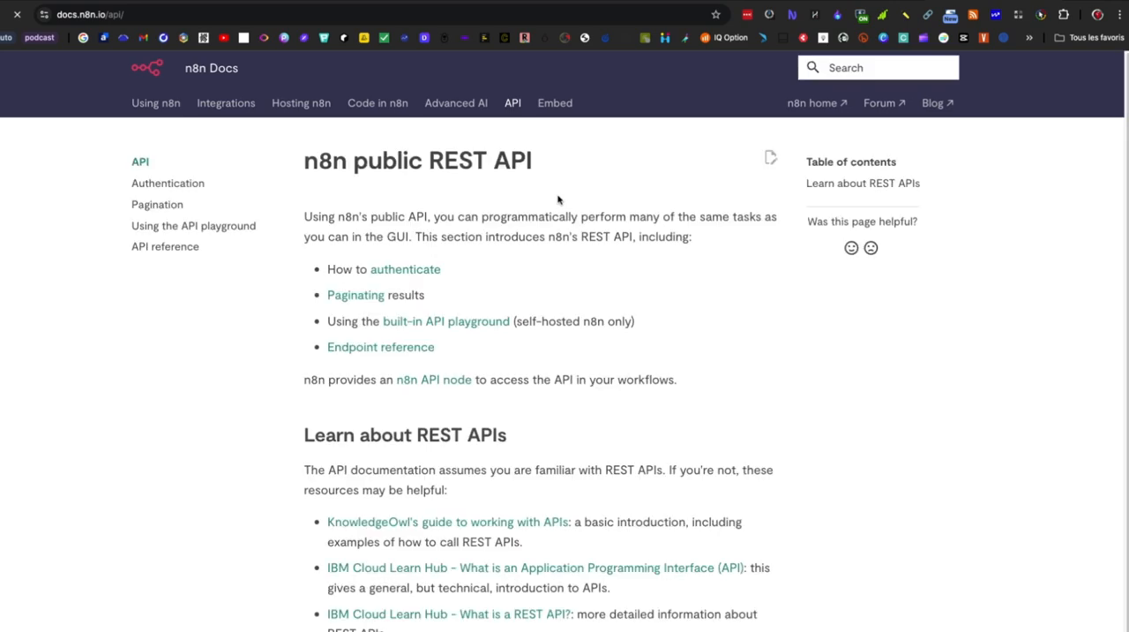
Step: Skim the public REST API page and the Self-hosting n8n page of the documentation
click(578, 406)
scroll(580, 408, down, 3)
scroll(577, 407, up, 3)
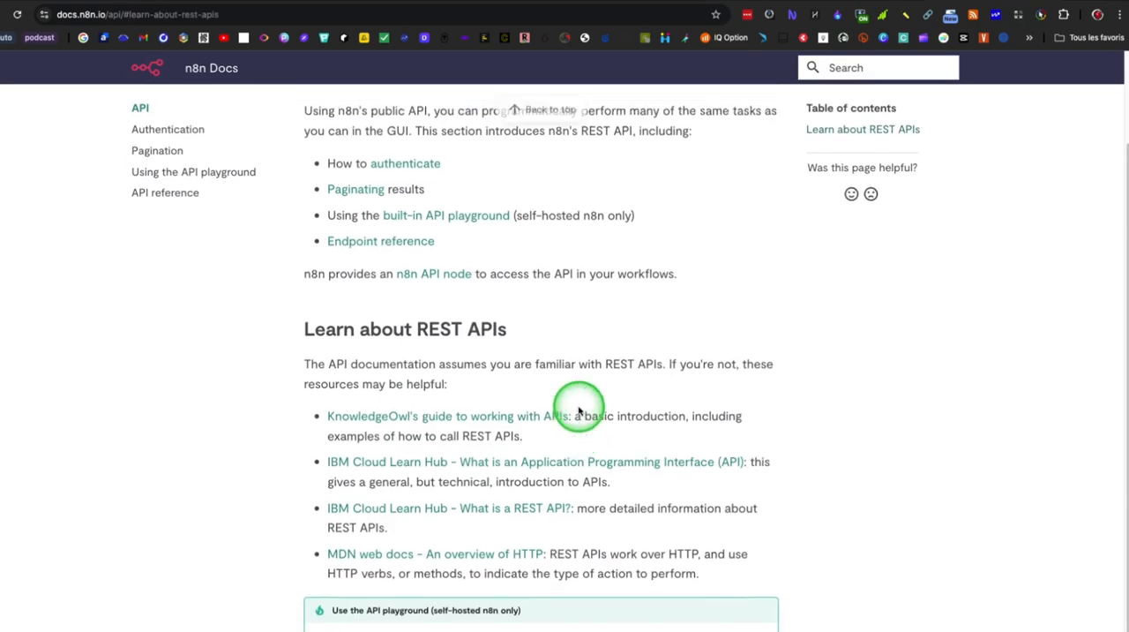
click(319, 102)
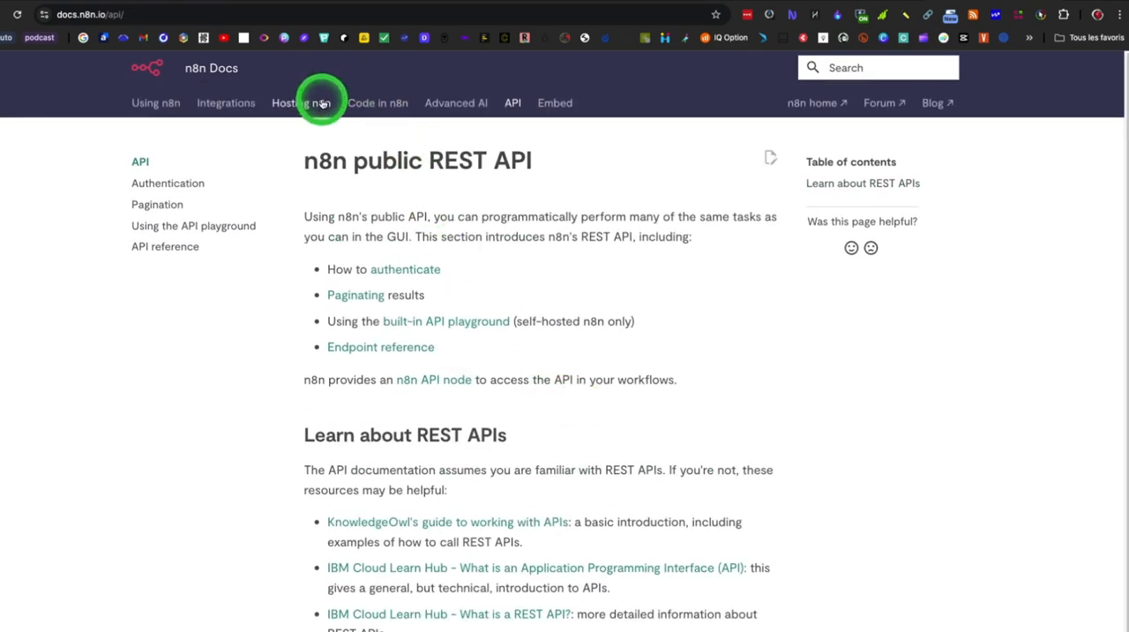
click(566, 345)
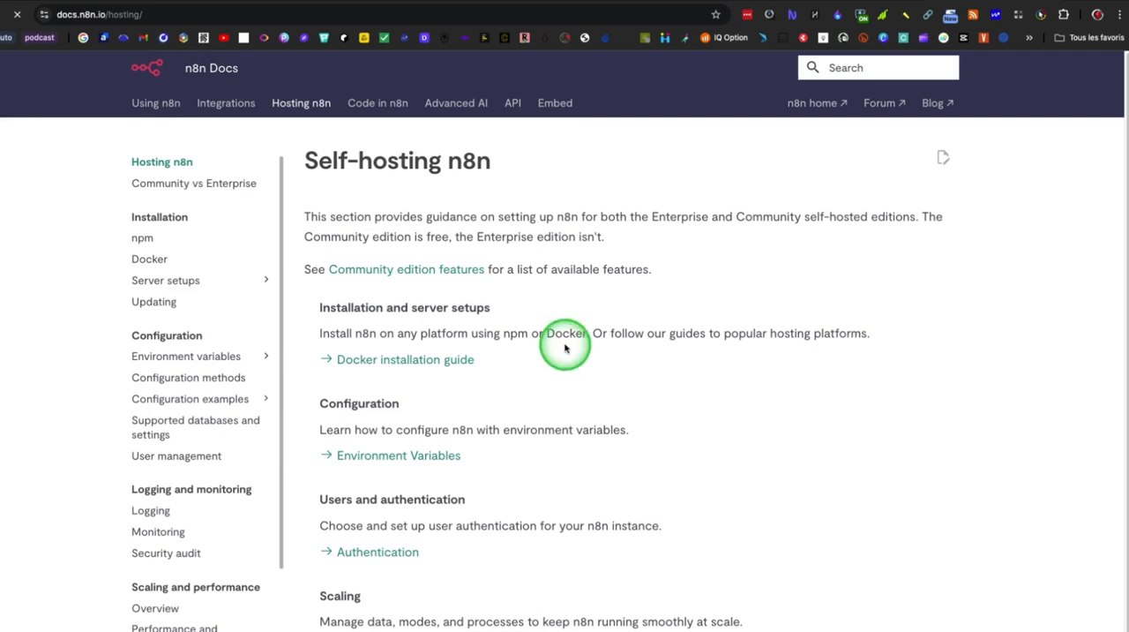
scroll(566, 348, down, 3)
scroll(566, 348, up, 3)
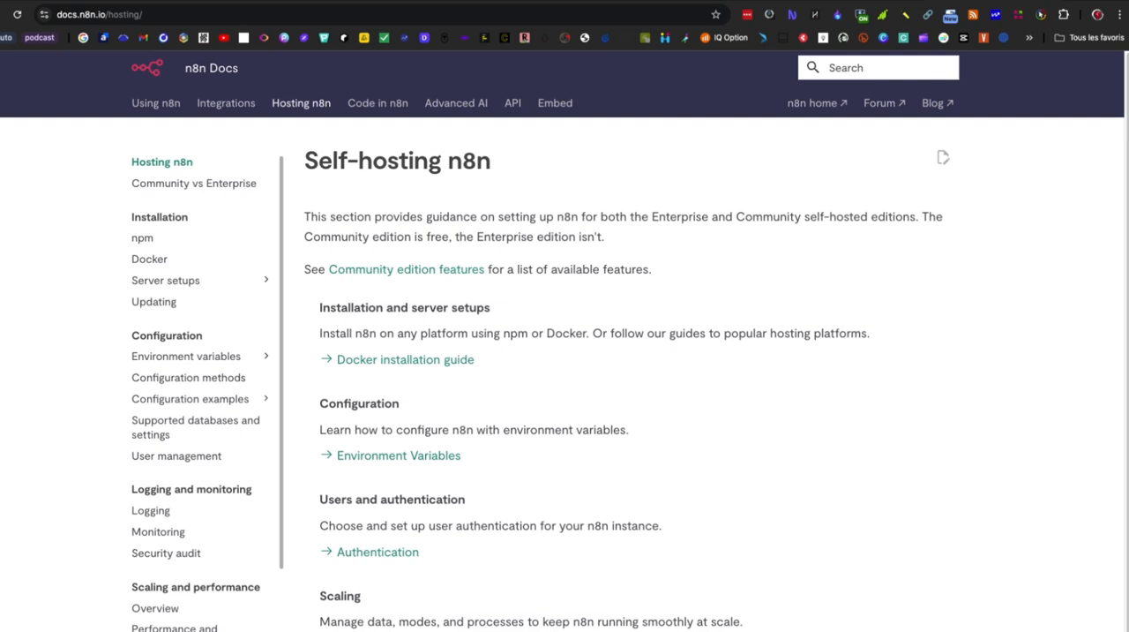
Step: Open the free sign-up form from the n8n home page and switch to logging in with an existing account
click(816, 104)
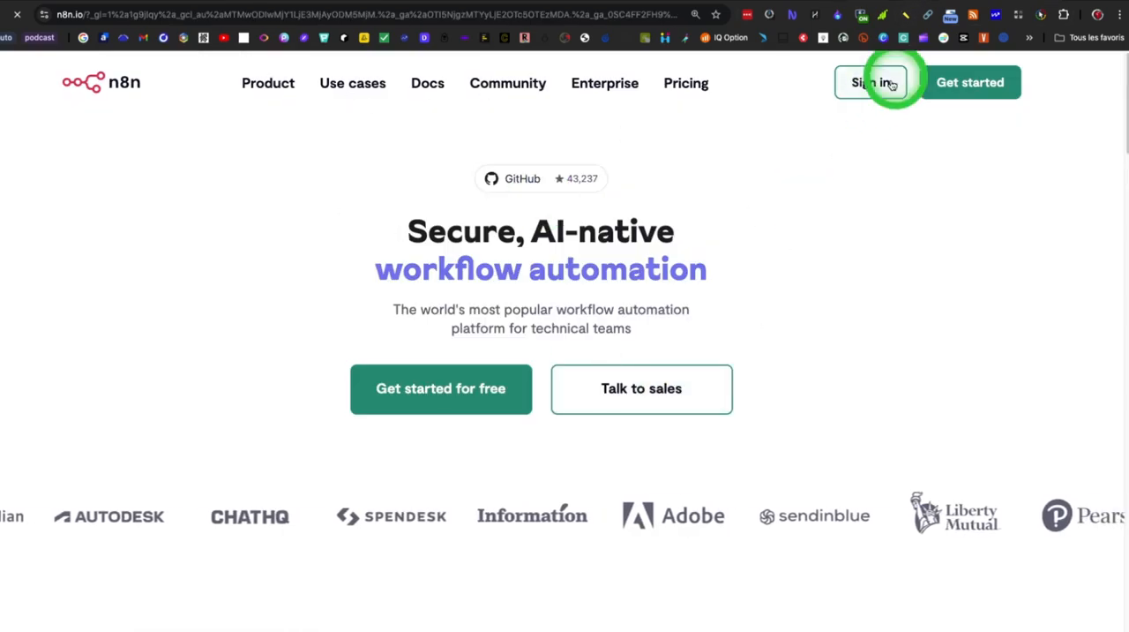
click(468, 396)
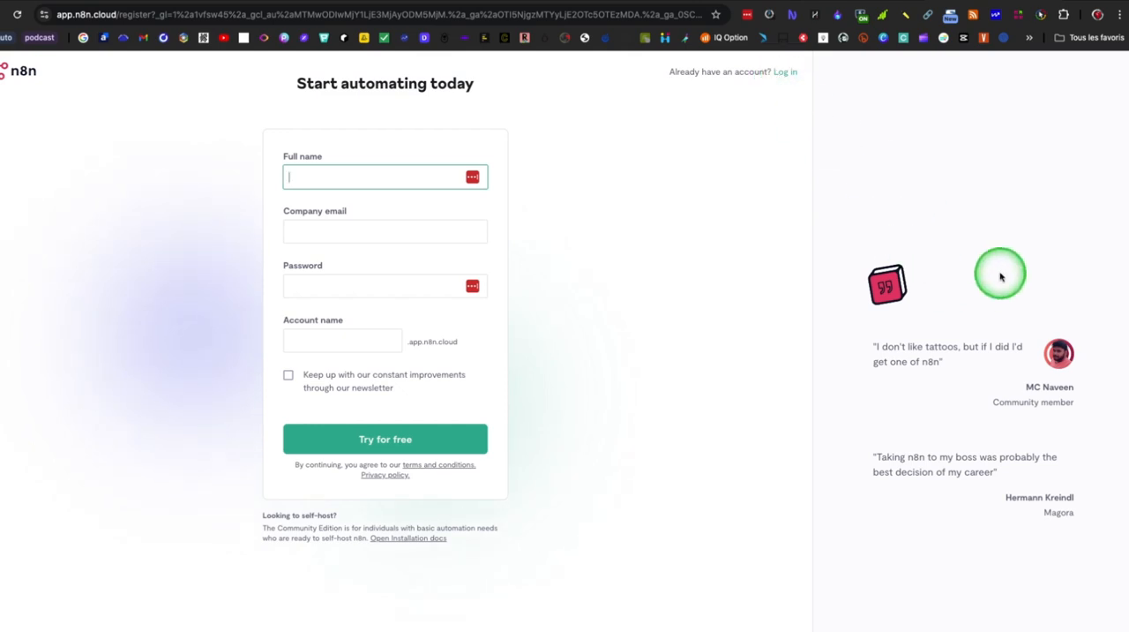
click(785, 71)
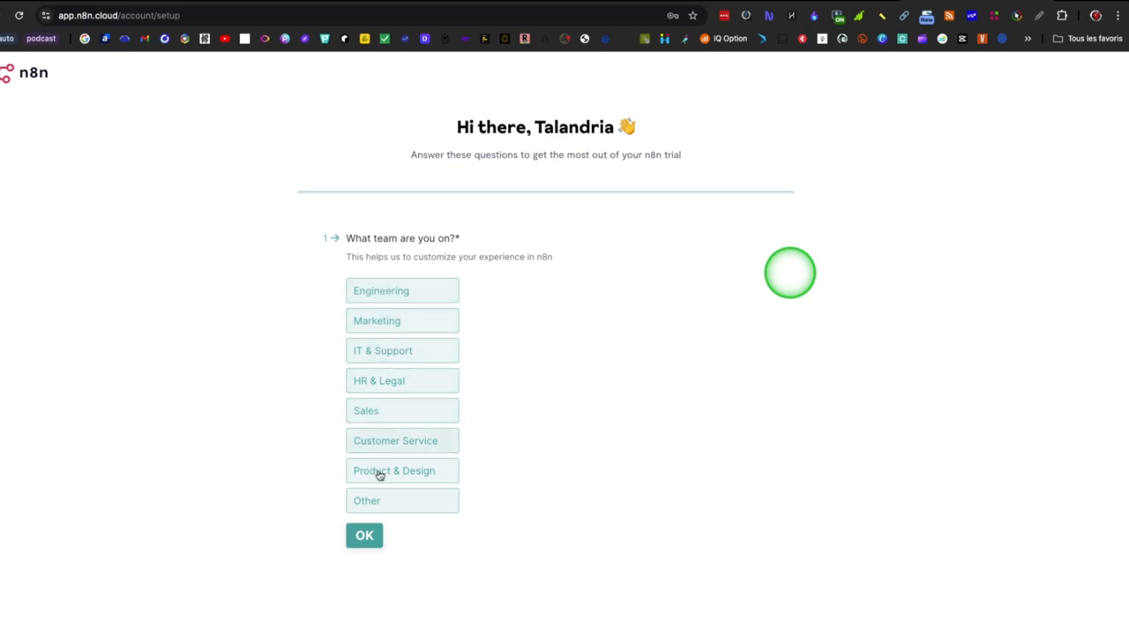
Step: Complete and submit the trial questionnaire, choosing Engineering as the team, Make as the previously used tool and YouTube as the source
click(397, 293)
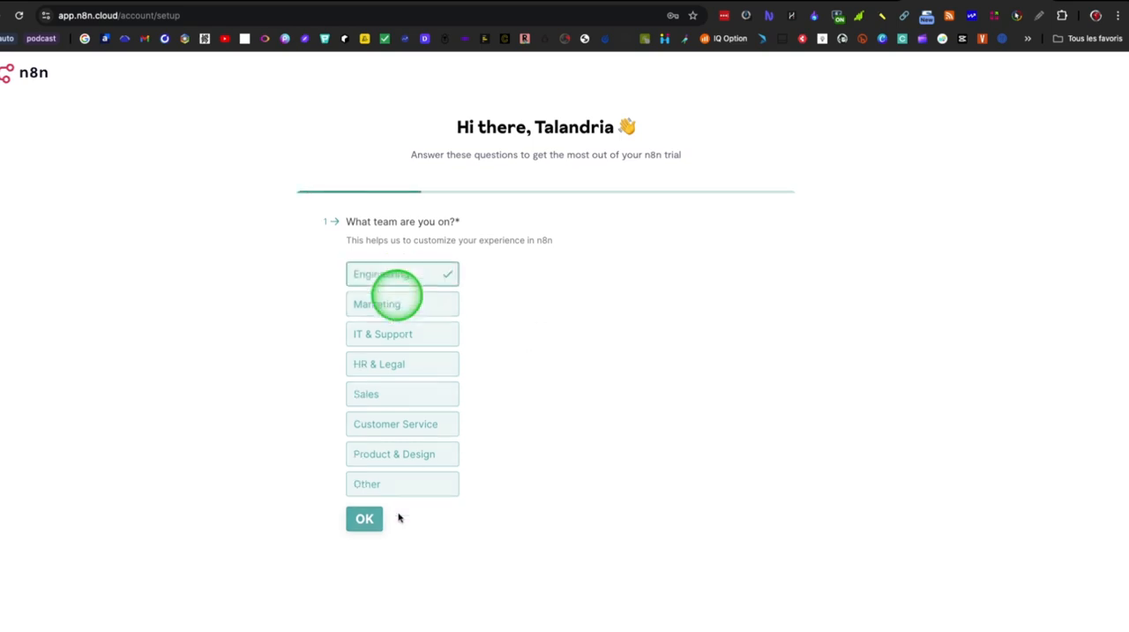
click(385, 322)
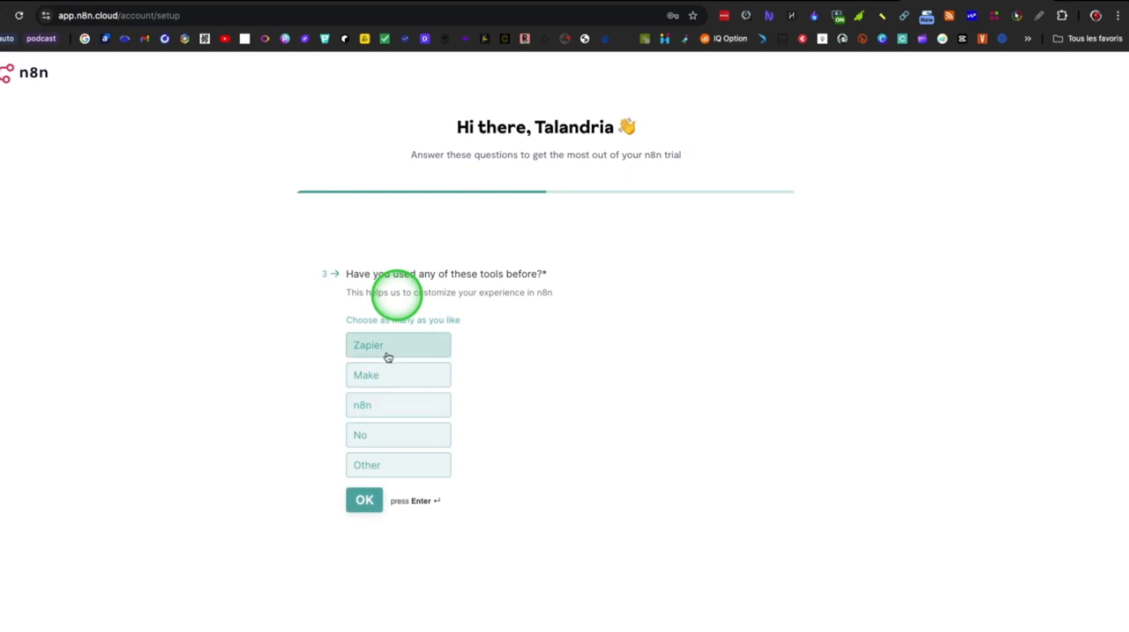
click(382, 378)
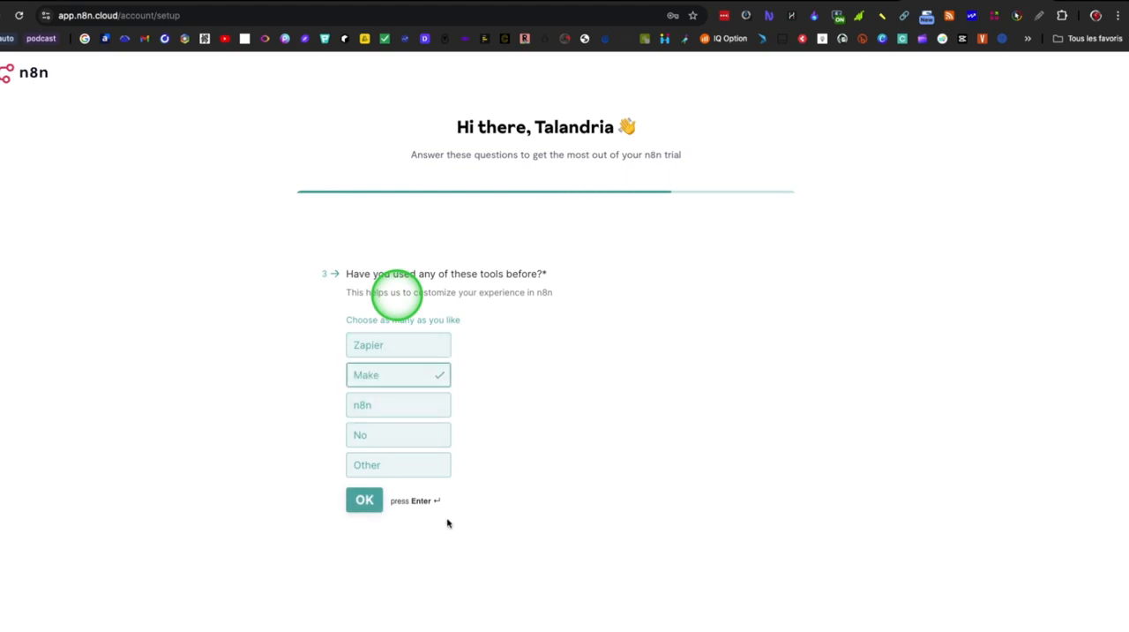
click(371, 505)
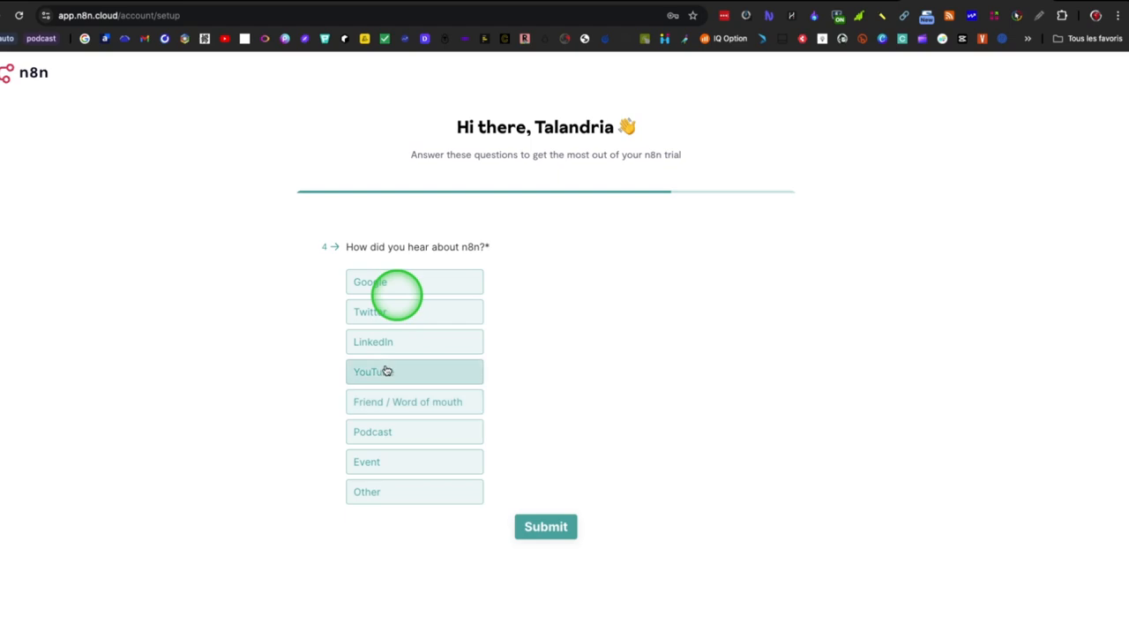
click(389, 371)
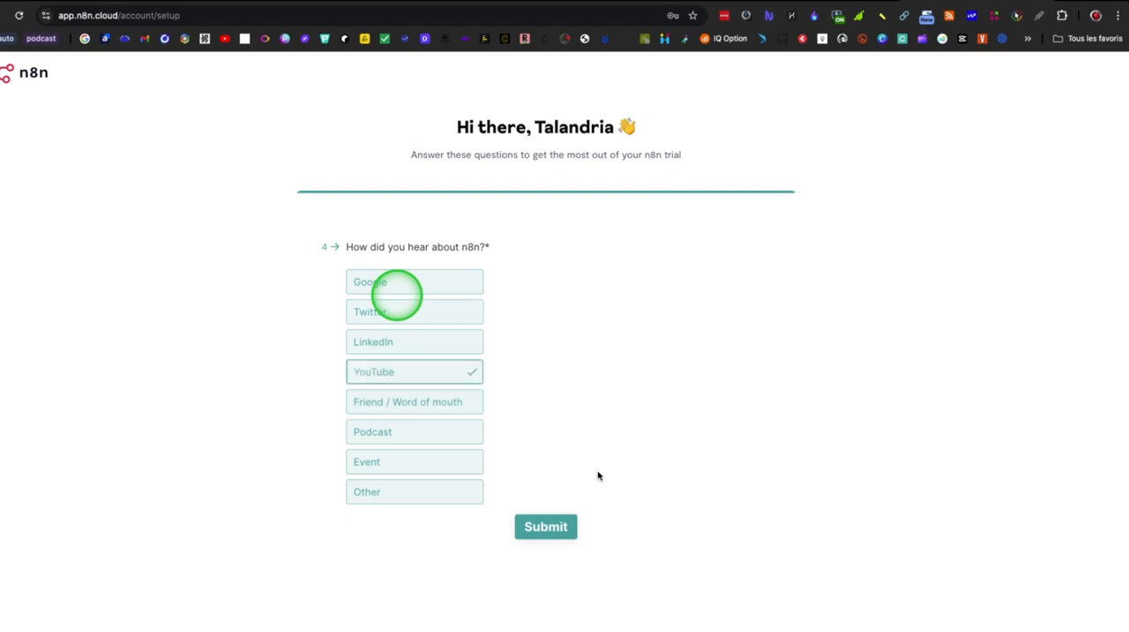
click(560, 527)
click(724, 540)
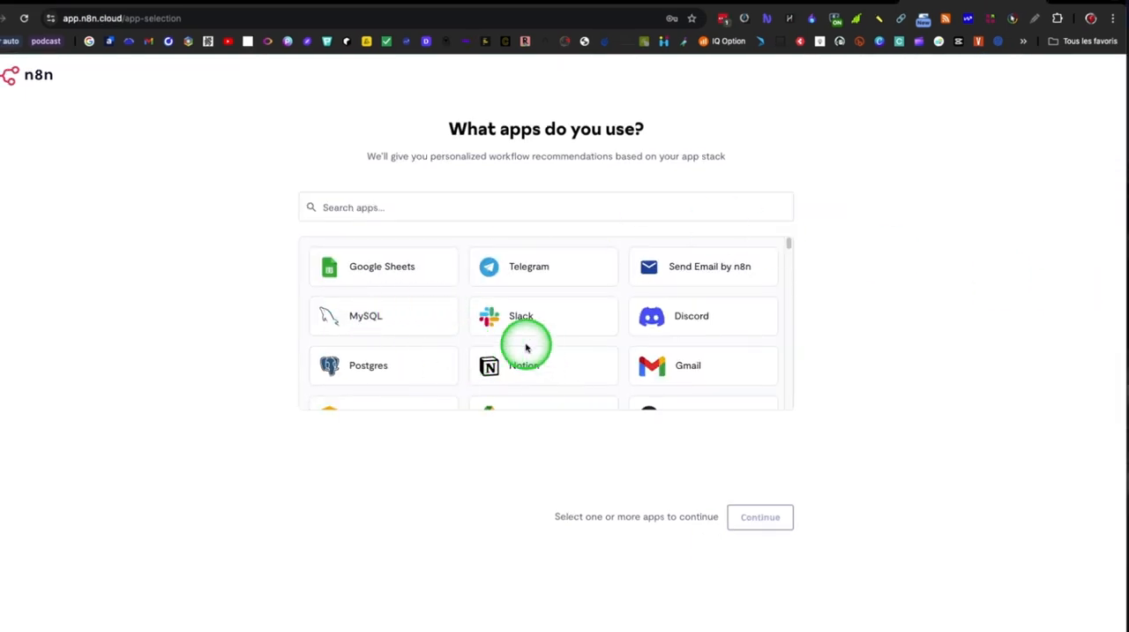
Step: Look through the list of apps offered for personalized workflow recommendations
click(588, 203)
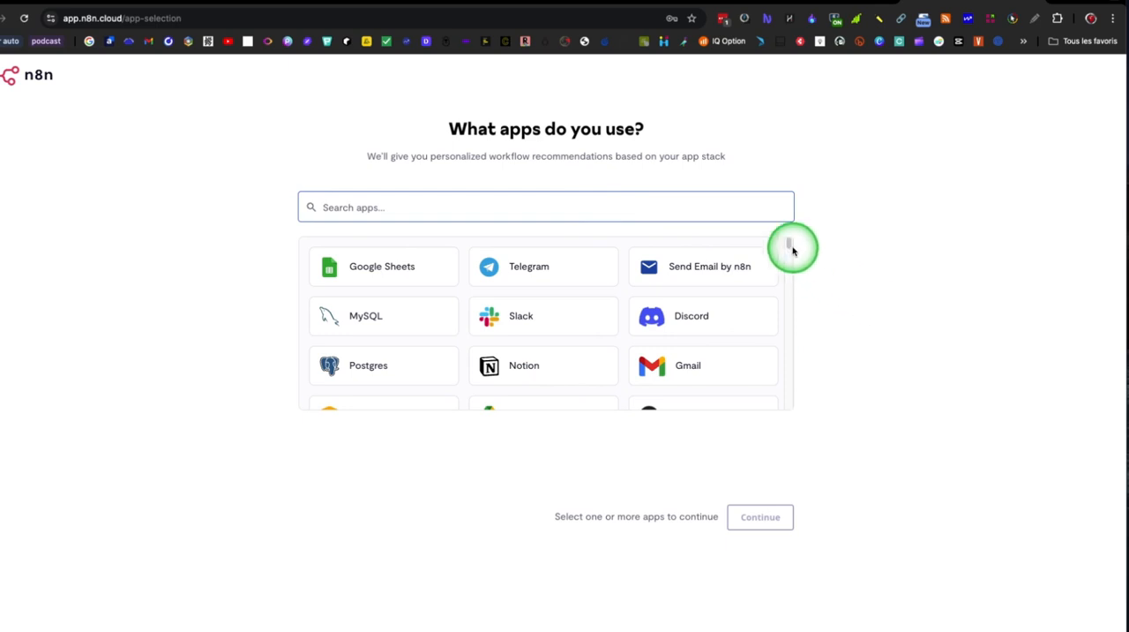
drag(791, 249, 801, 387)
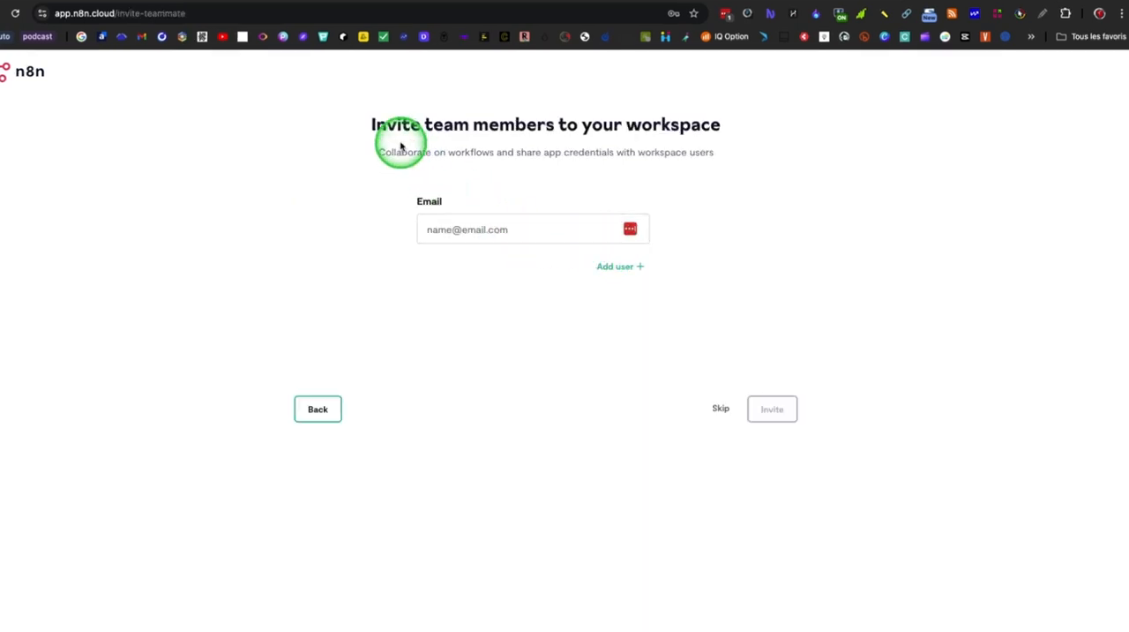
Step: Skip inviting team members and start automating in the new workspace
click(545, 231)
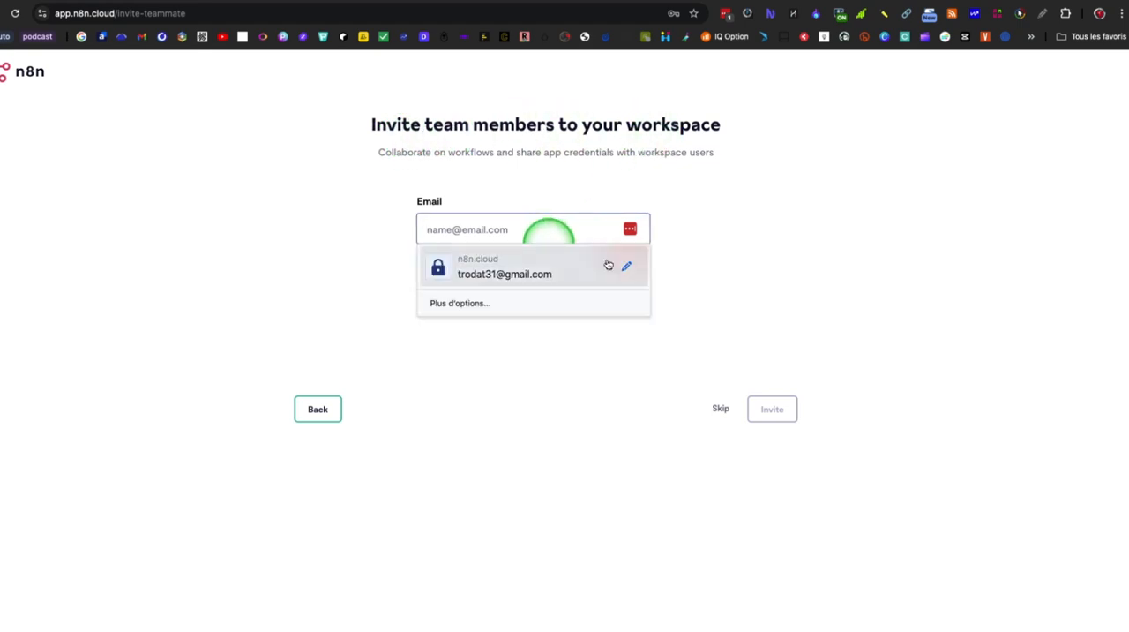
click(716, 273)
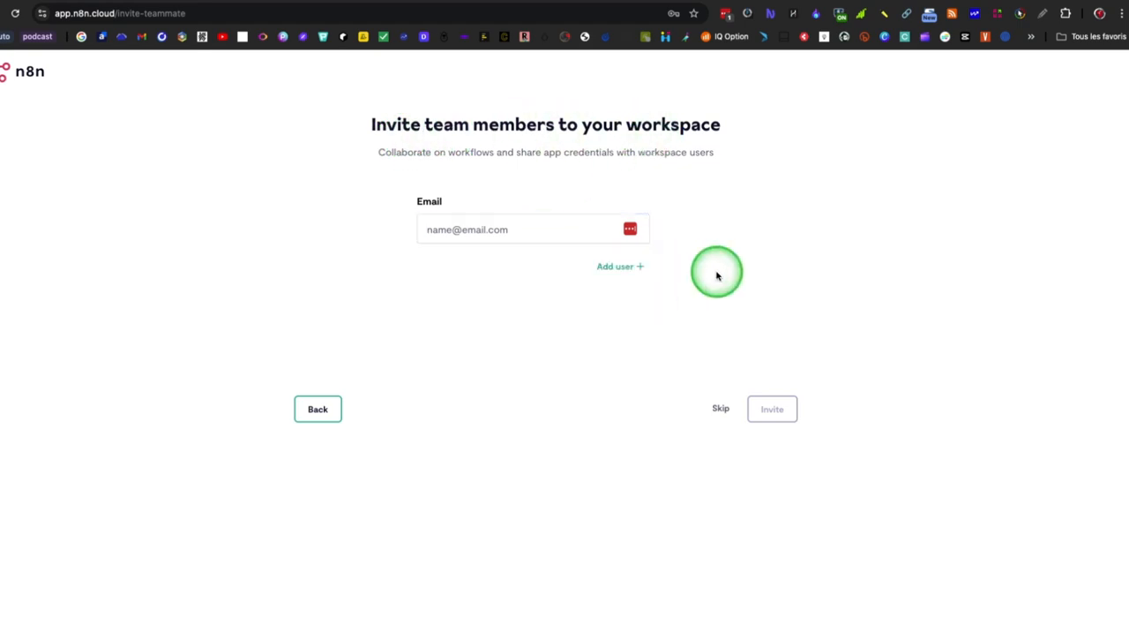
click(726, 408)
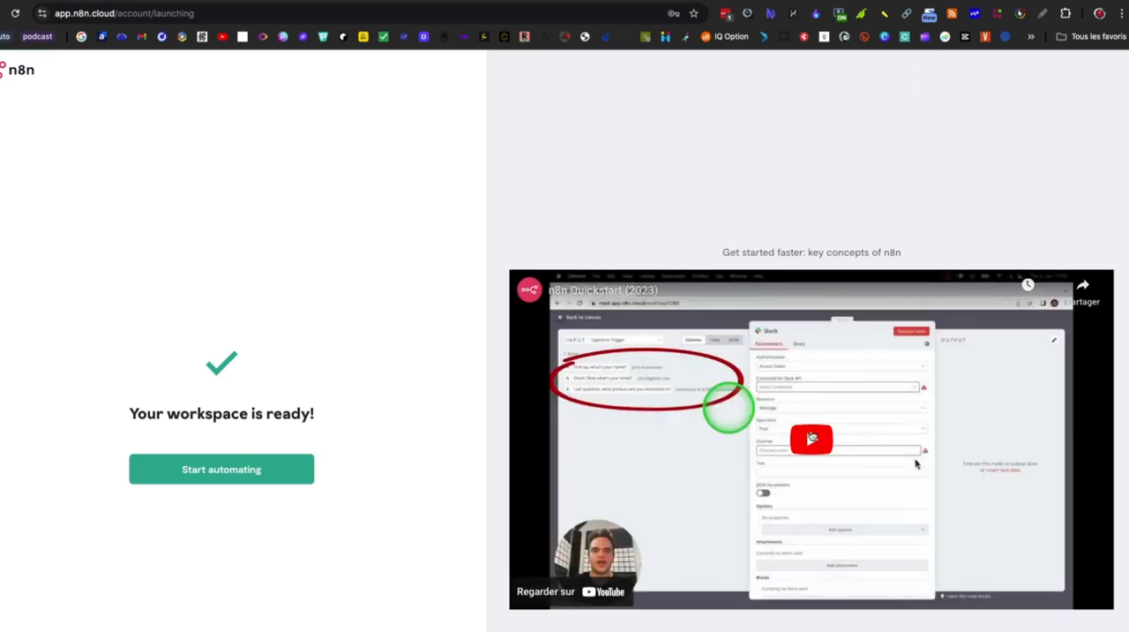
click(265, 474)
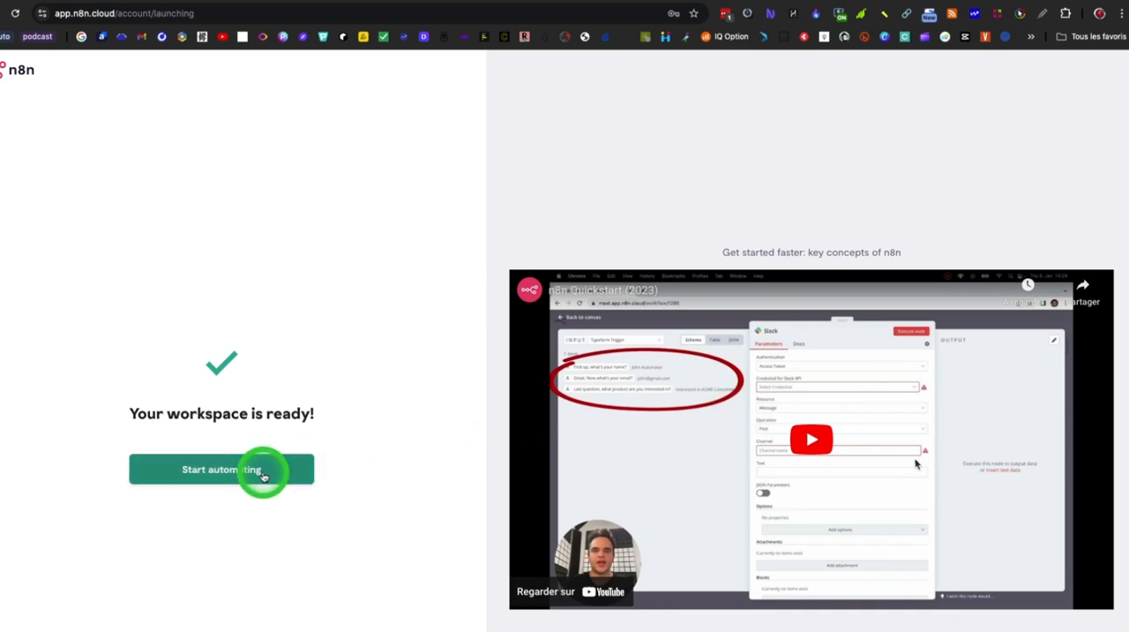
click(265, 475)
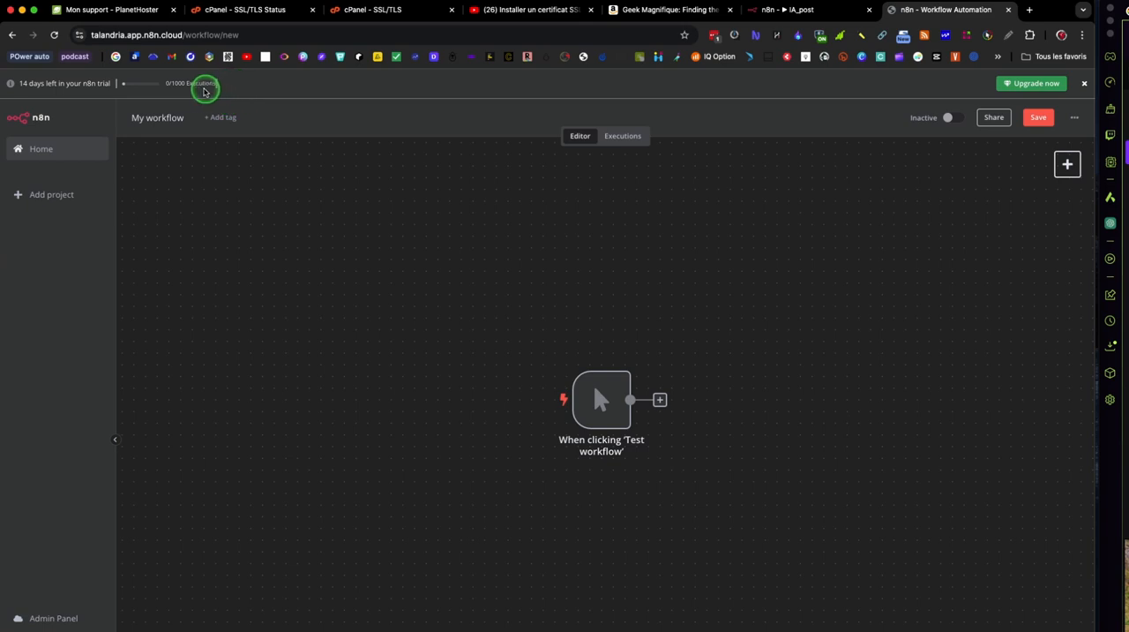
Step: Highlight the trial's executions counter above the workflow editor
drag(204, 88, 165, 85)
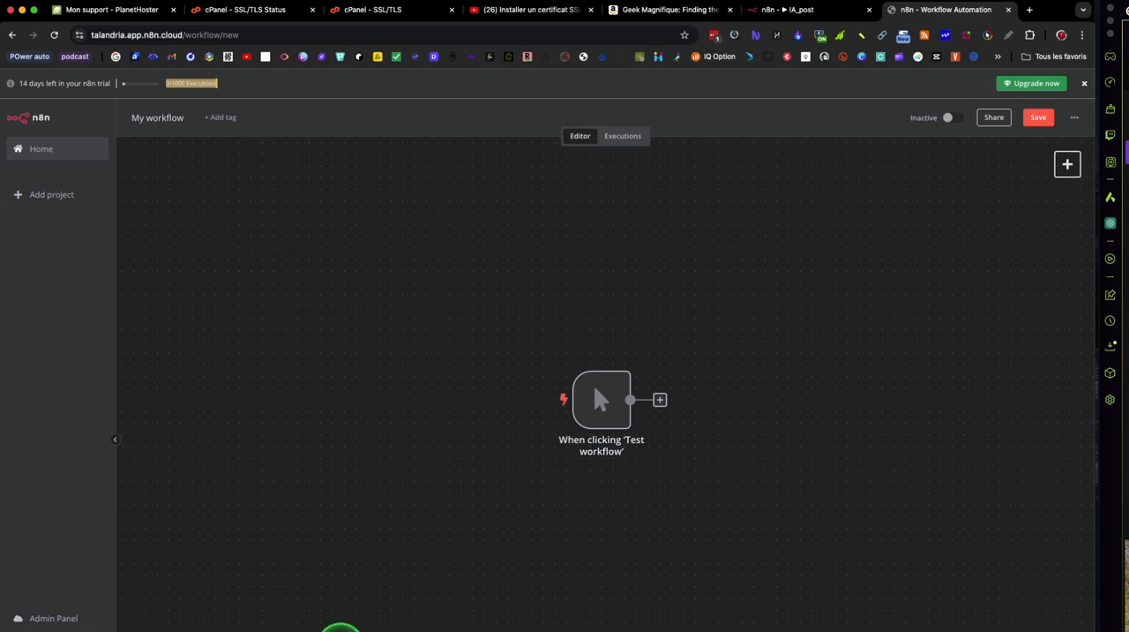
key(super+Tab)
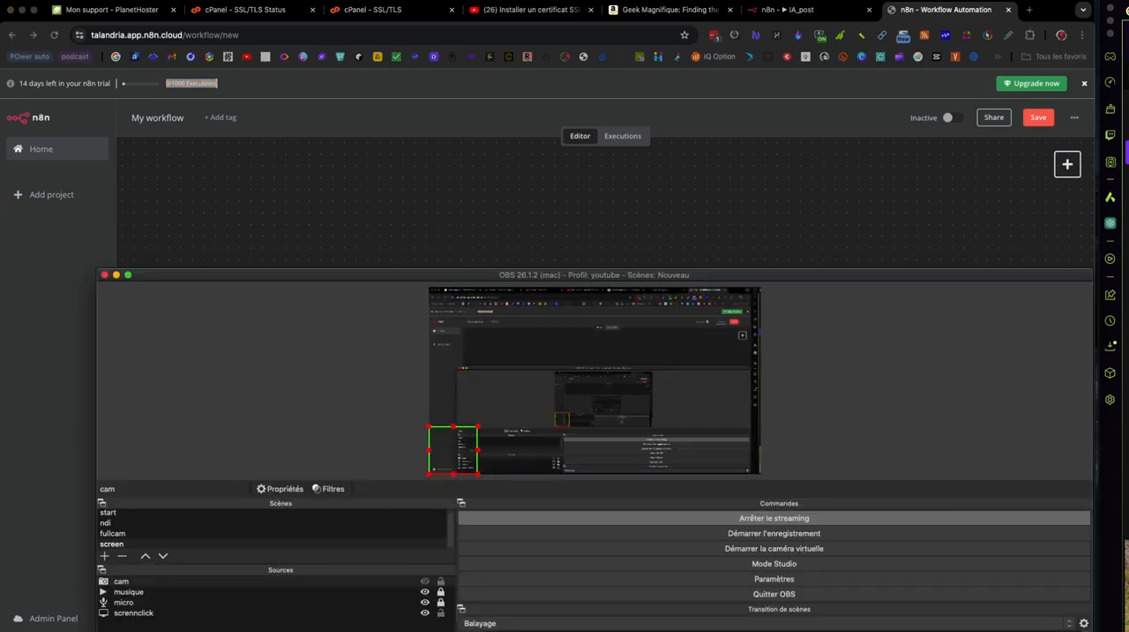
click(86, 540)
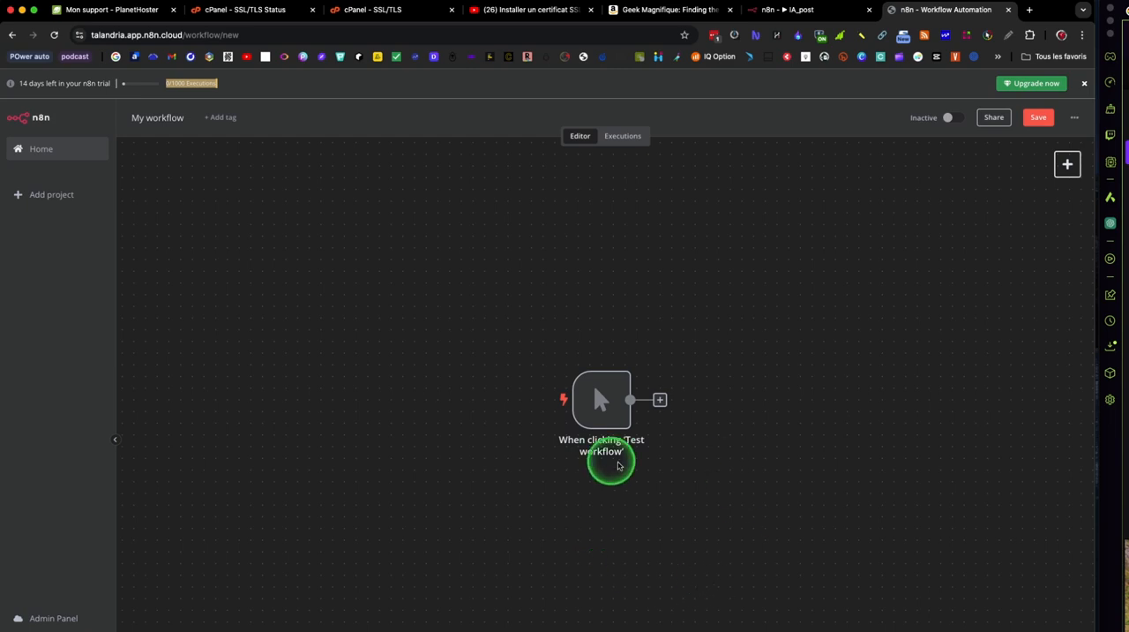
Step: Move the 'When clicking Test workflow' trigger node to the upper-left area of the canvas
mouse_move(620, 398)
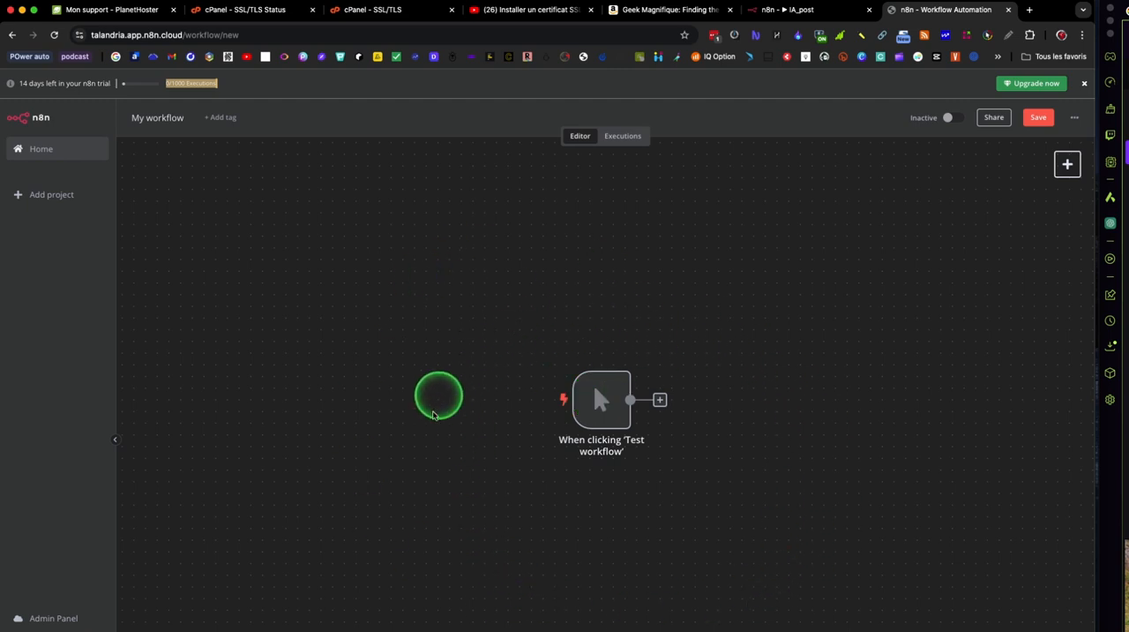
click(603, 417)
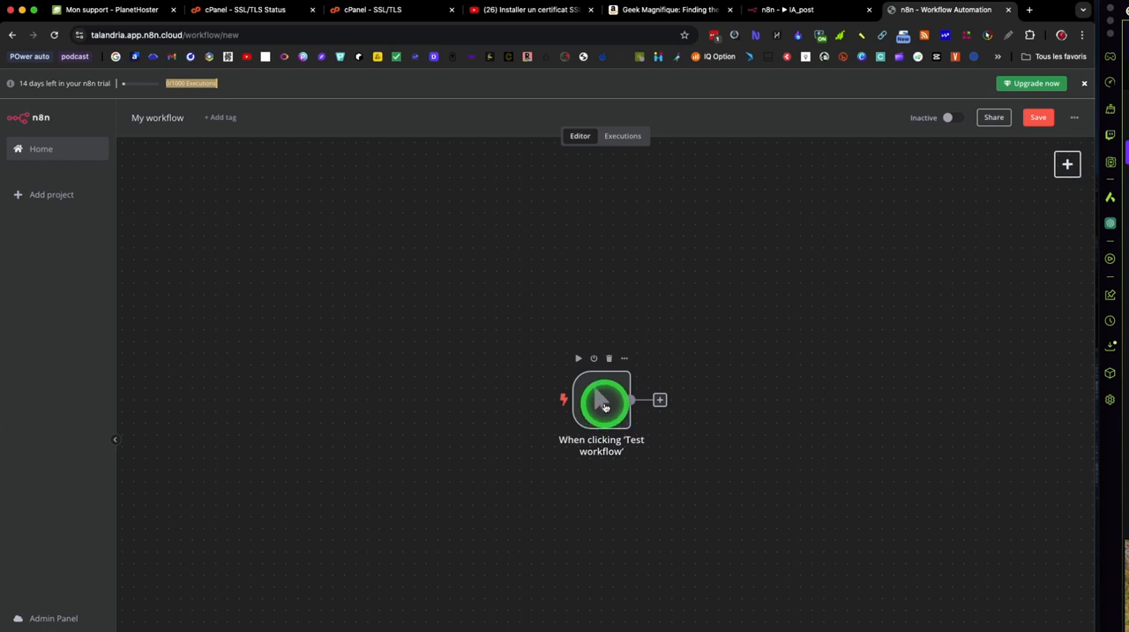
drag(604, 416, 301, 328)
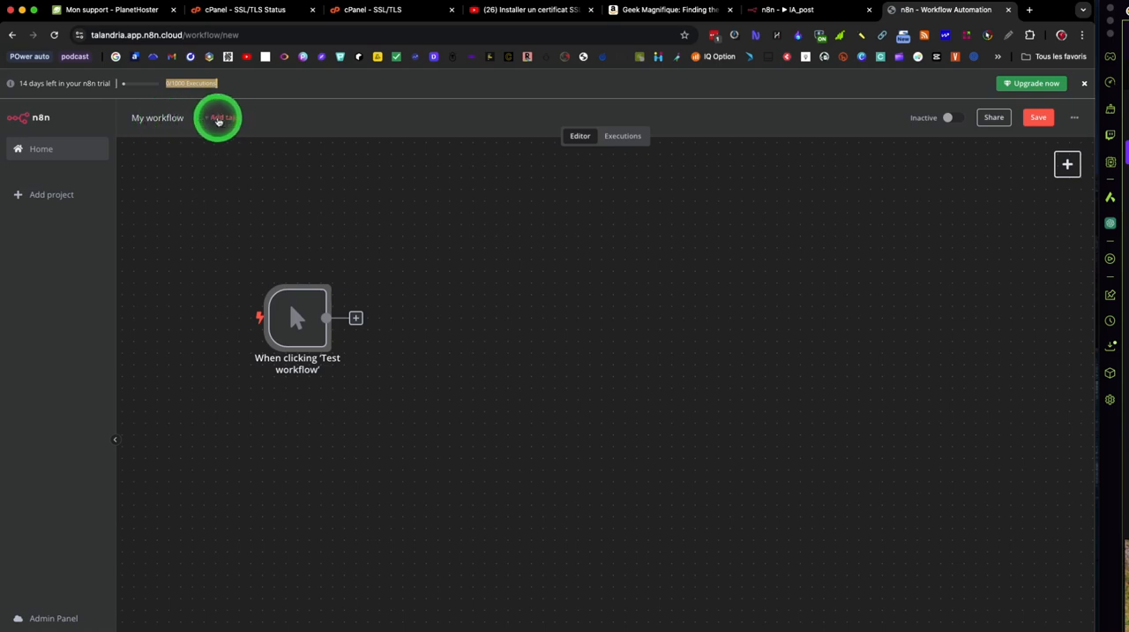
Step: Rename the workflow as First_workflow
click(174, 117)
triple_click(174, 115)
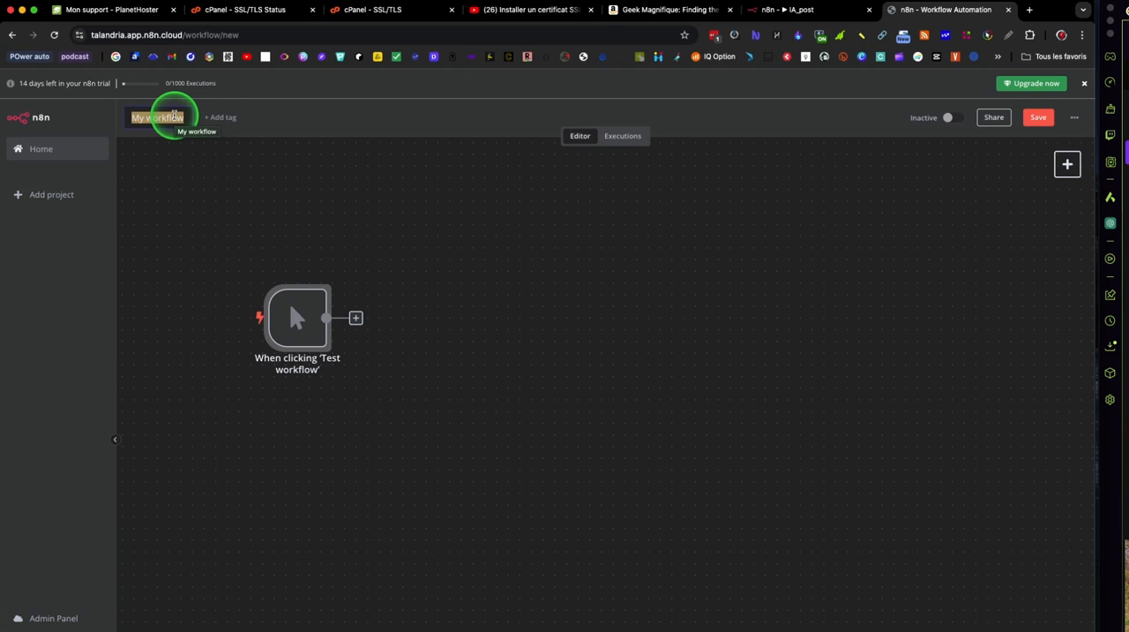
text(First)
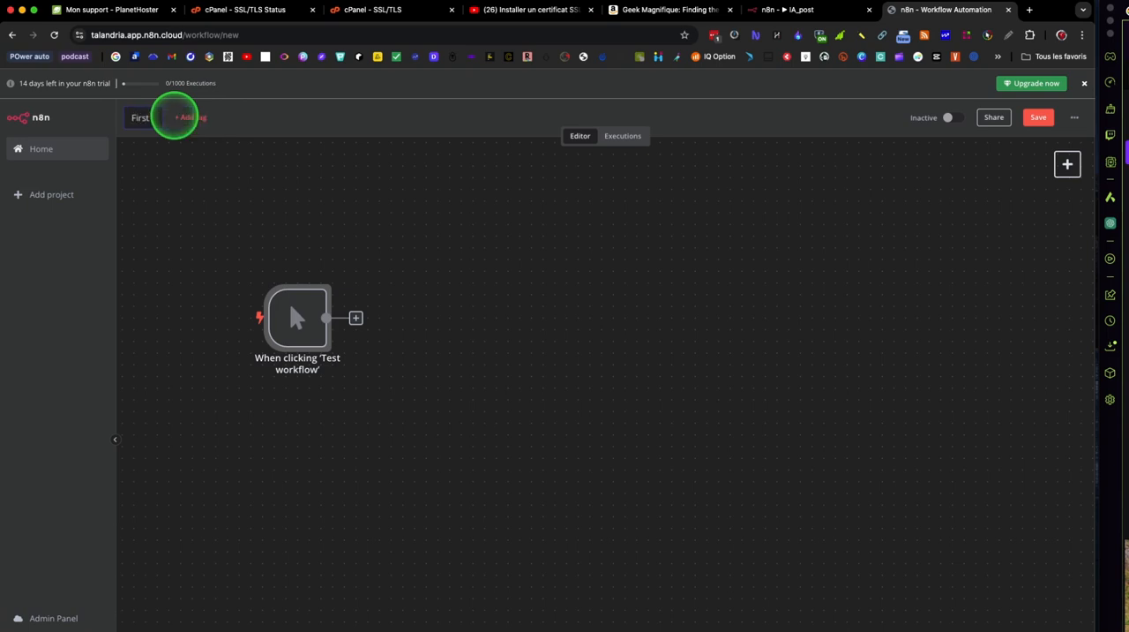
text( workflow)
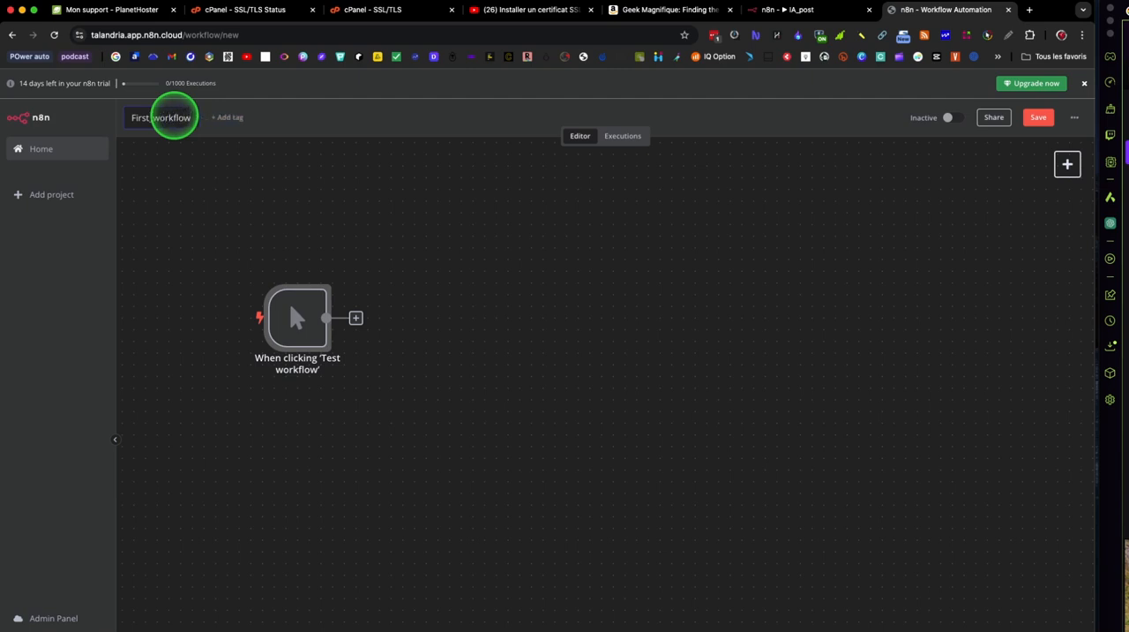
key(Return)
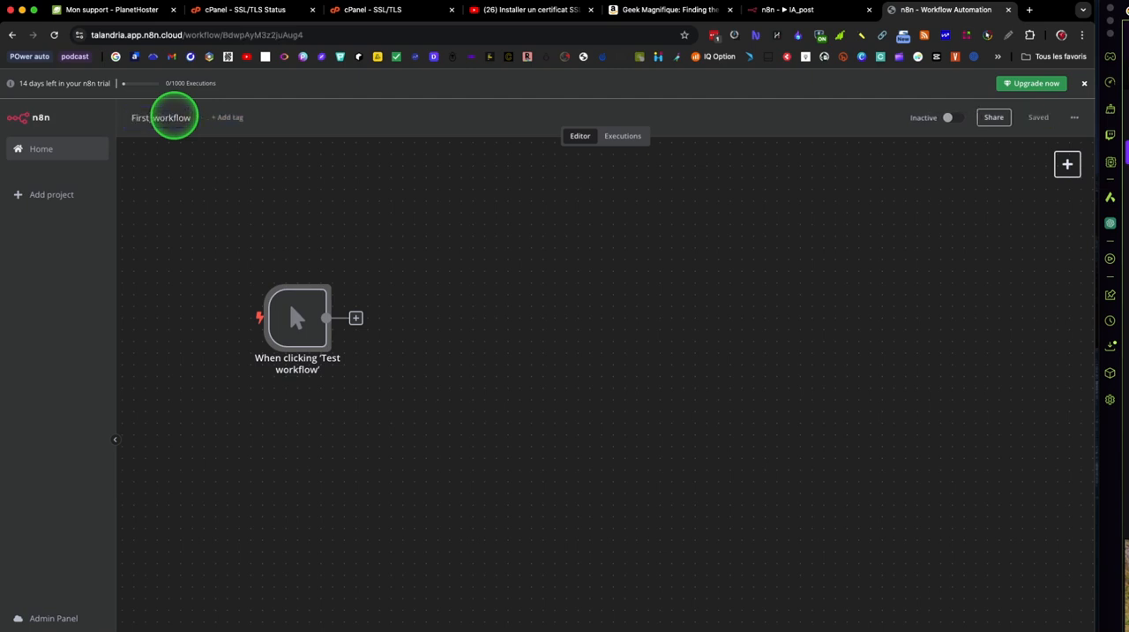
Step: Create a tag named test and assign it to the workflow
click(239, 120)
click(303, 235)
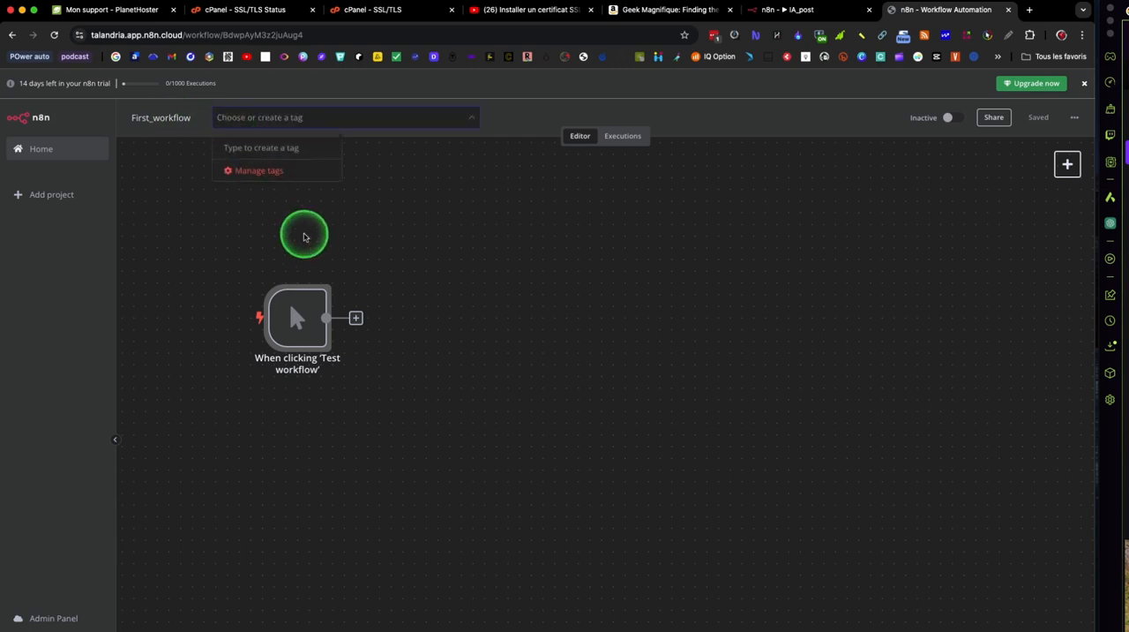
text(test)
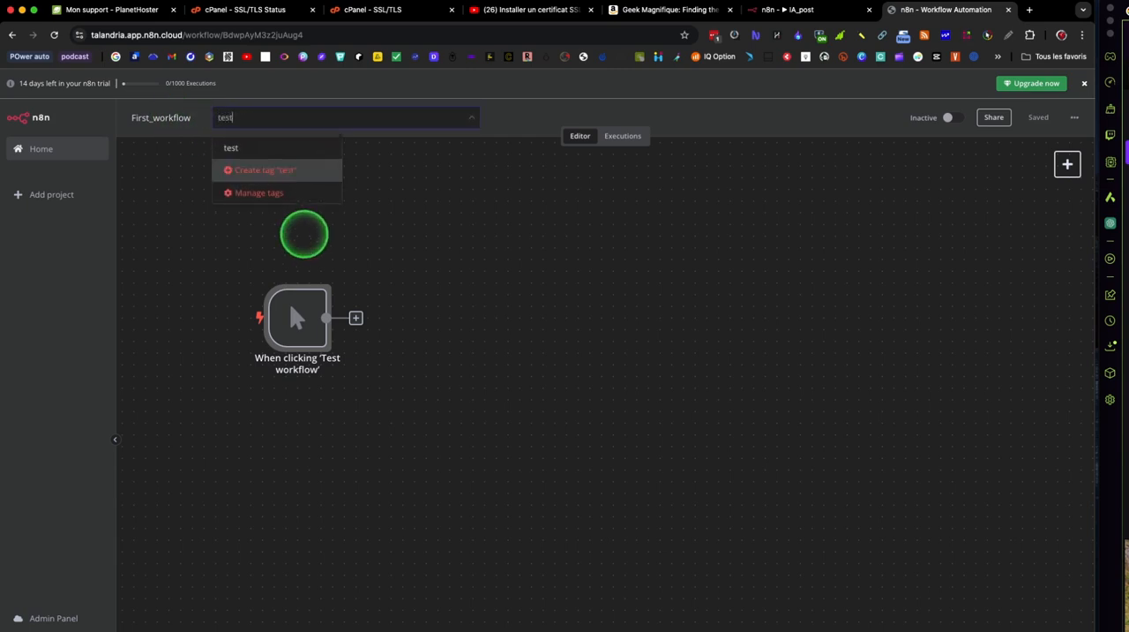
key(Return)
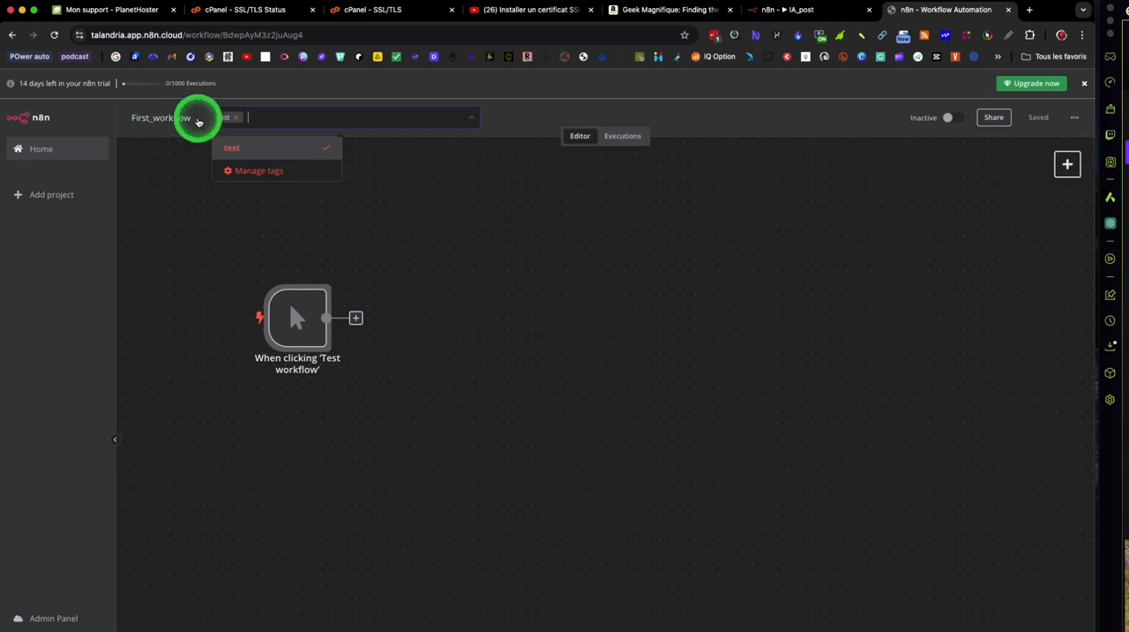
click(391, 189)
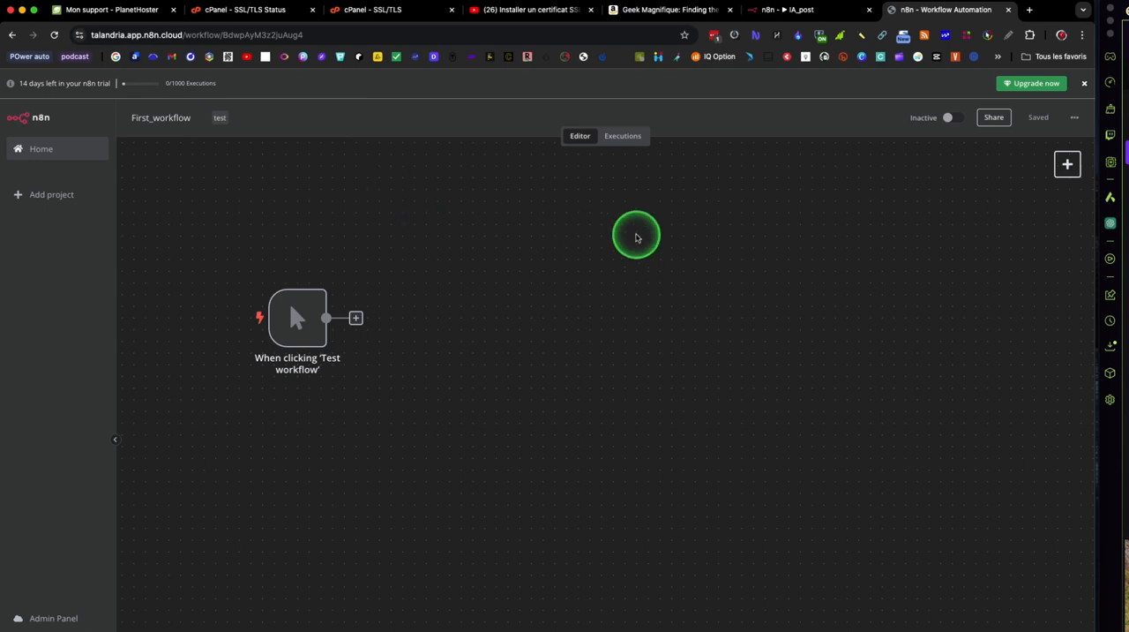
Step: View the workflow's executions and return to the editor
click(620, 137)
click(595, 139)
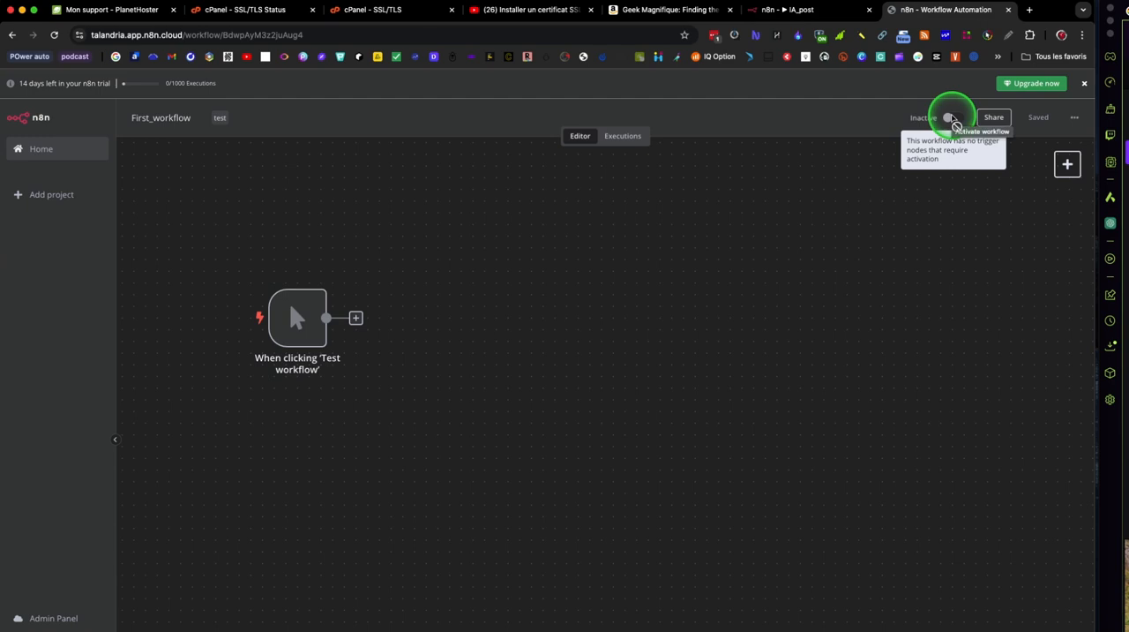
click(1073, 118)
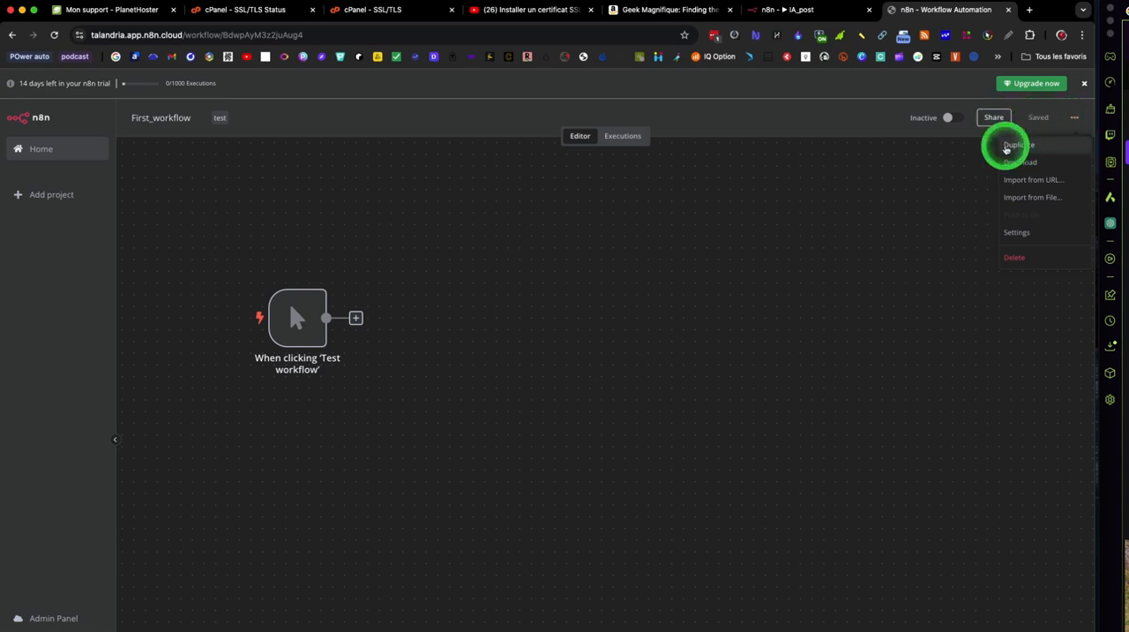
click(888, 226)
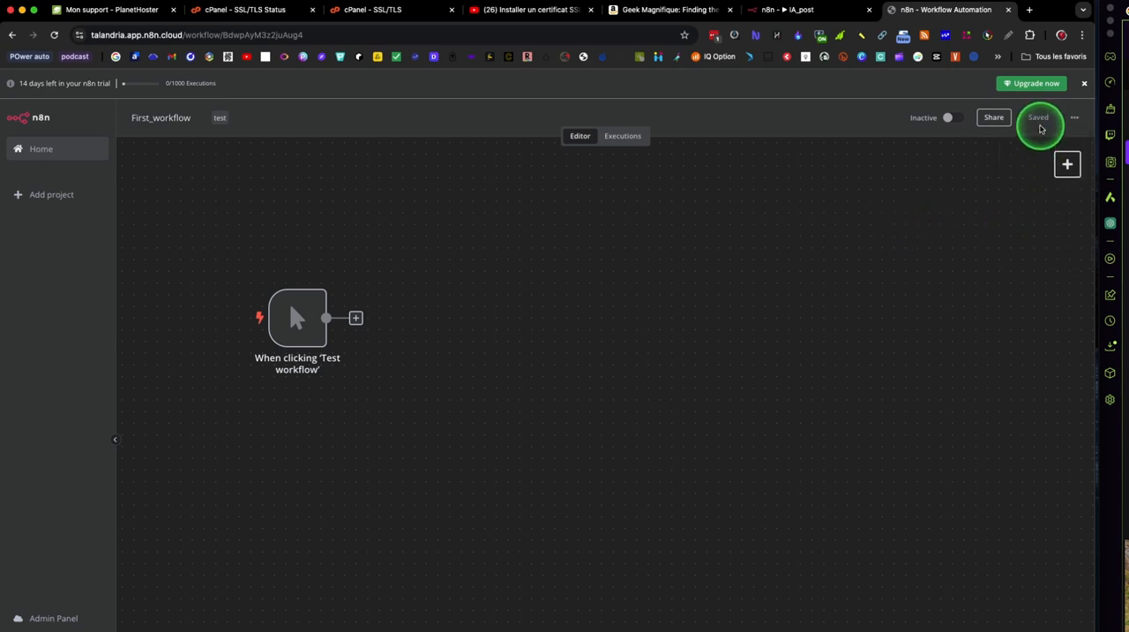
click(1075, 120)
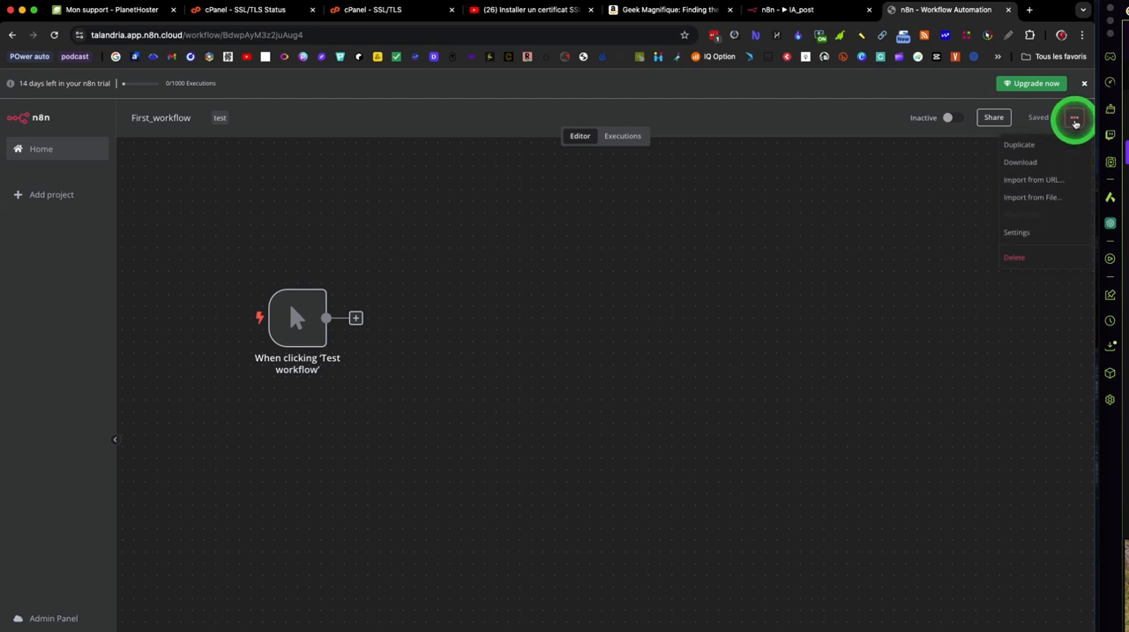
click(1075, 121)
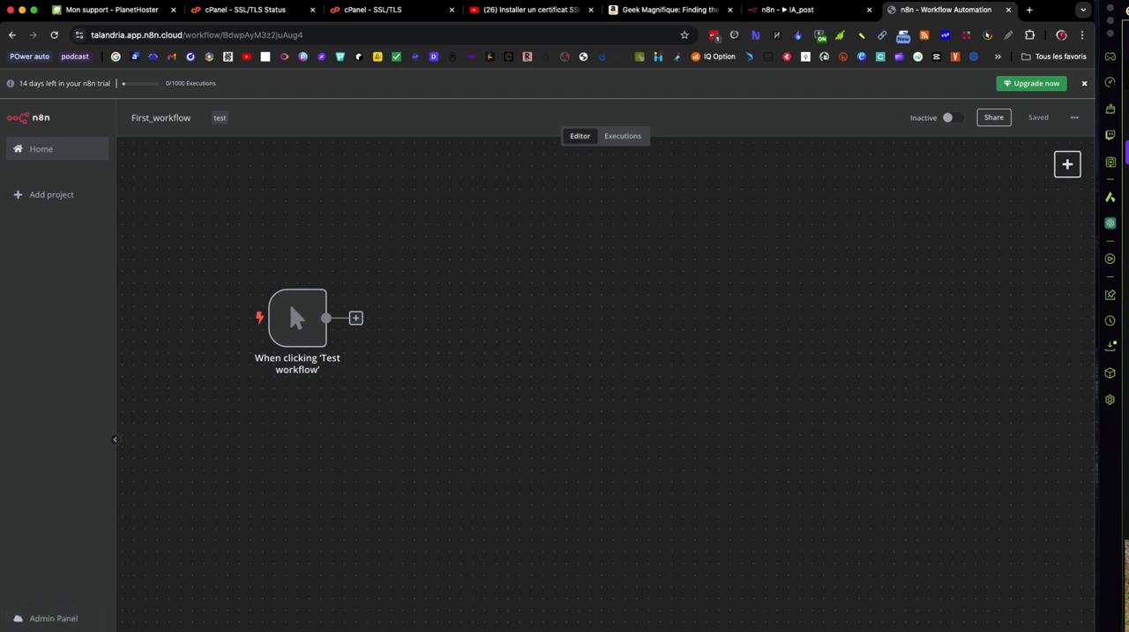
drag(58, 630, 58, 575)
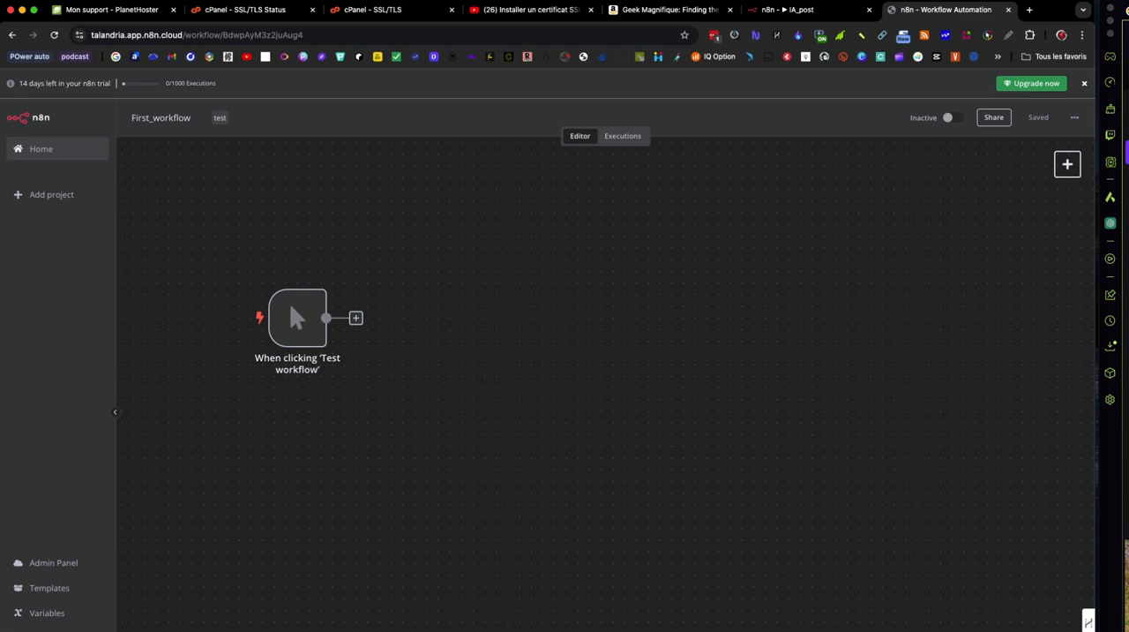
drag(547, 631, 547, 610)
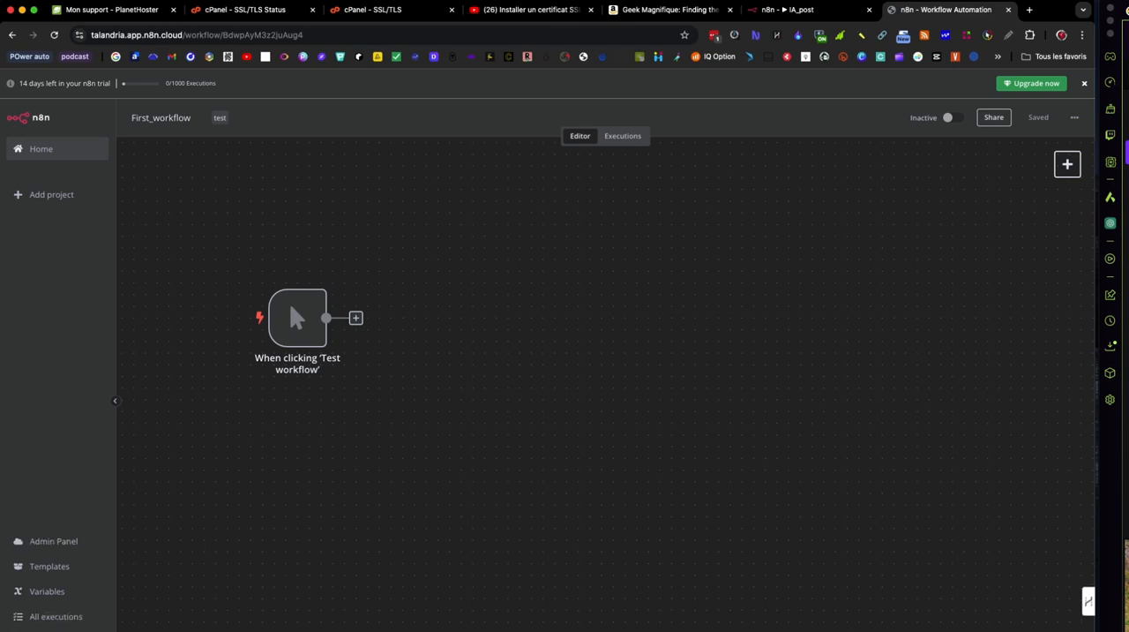
click(502, 536)
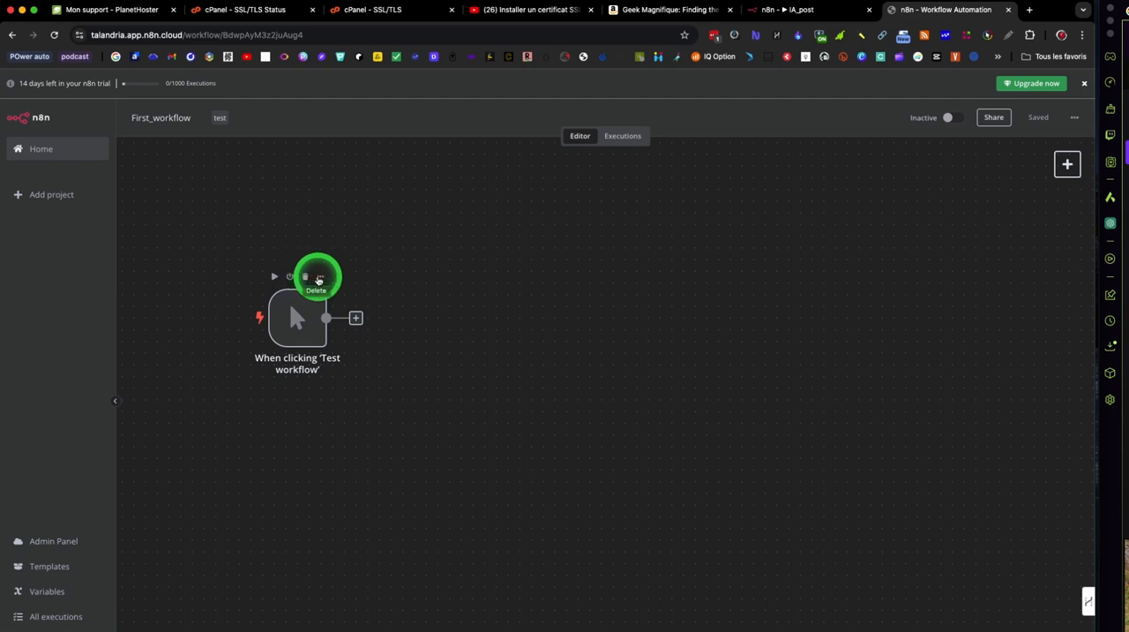
Step: Rename the 'When clicking Test workflow' trigger node as Start
right_click(316, 284)
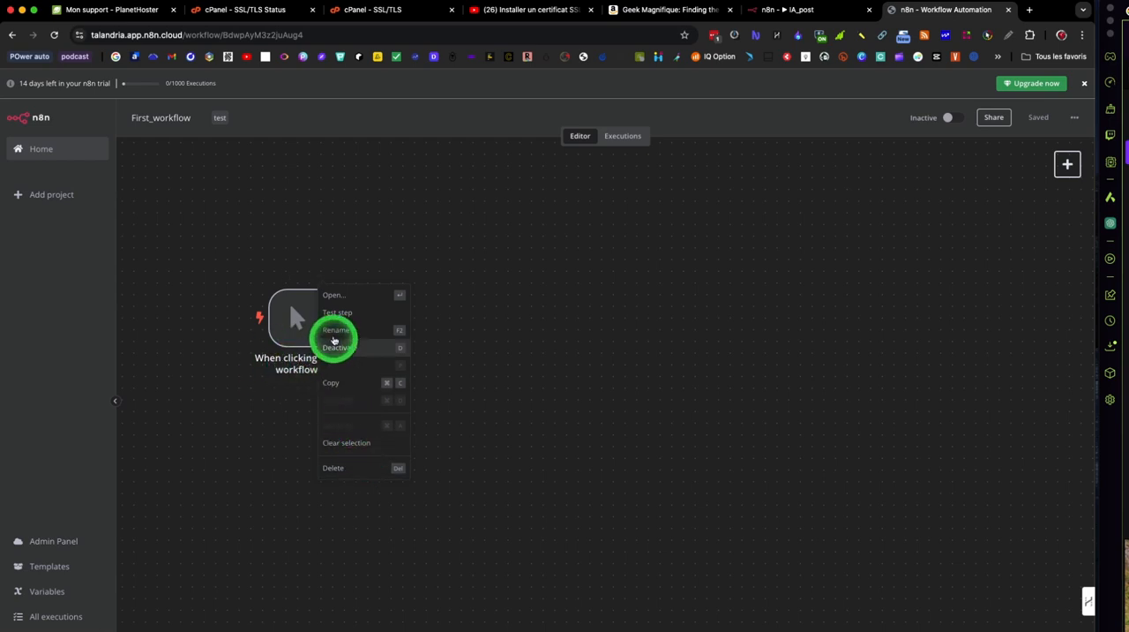
click(334, 331)
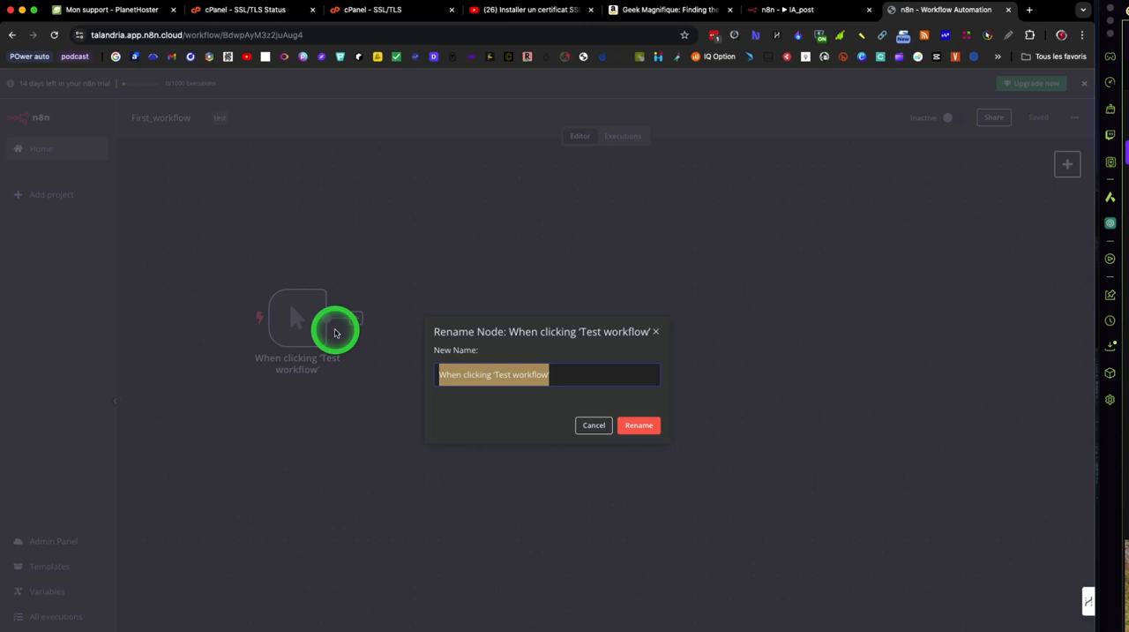
text(Start)
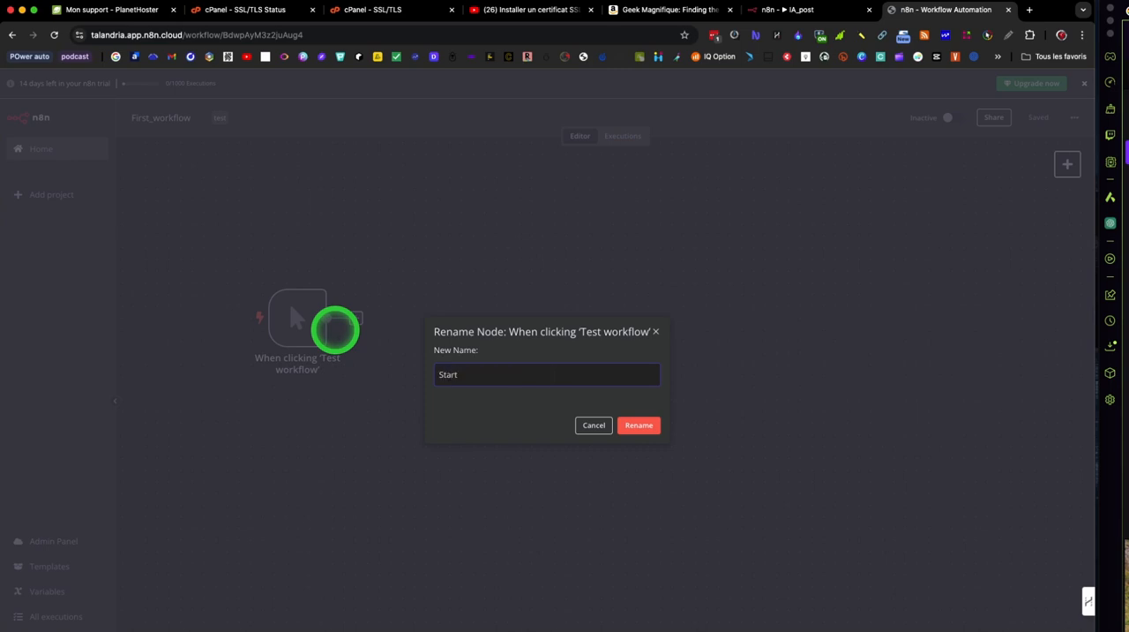
click(638, 425)
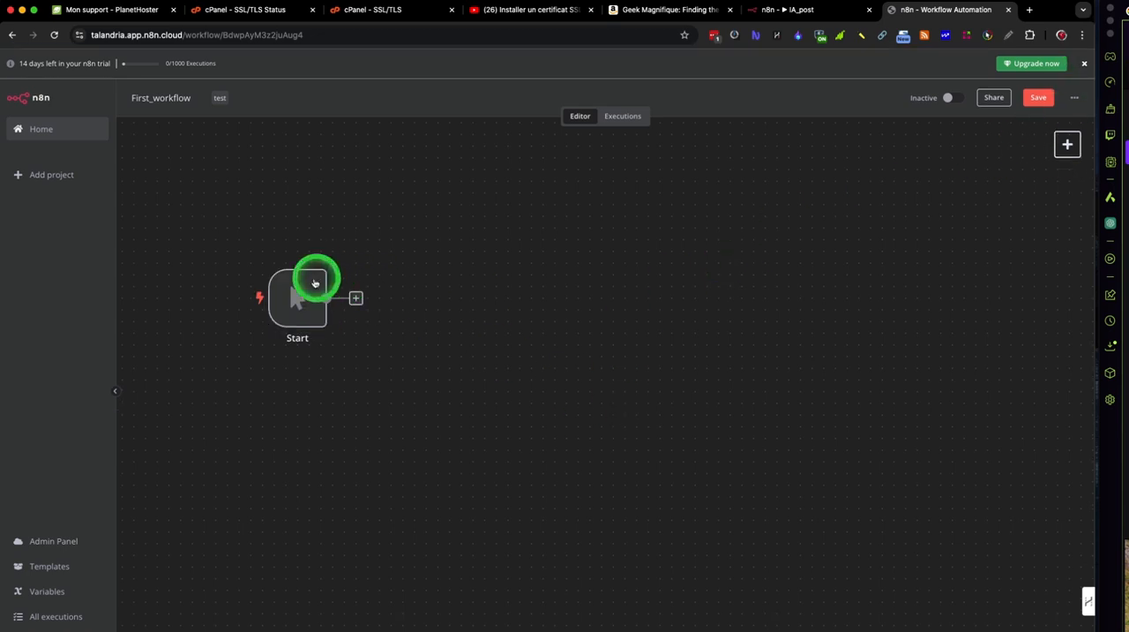
Step: Move the Start node to the left part of the canvas and deselect it
mouse_move(313, 326)
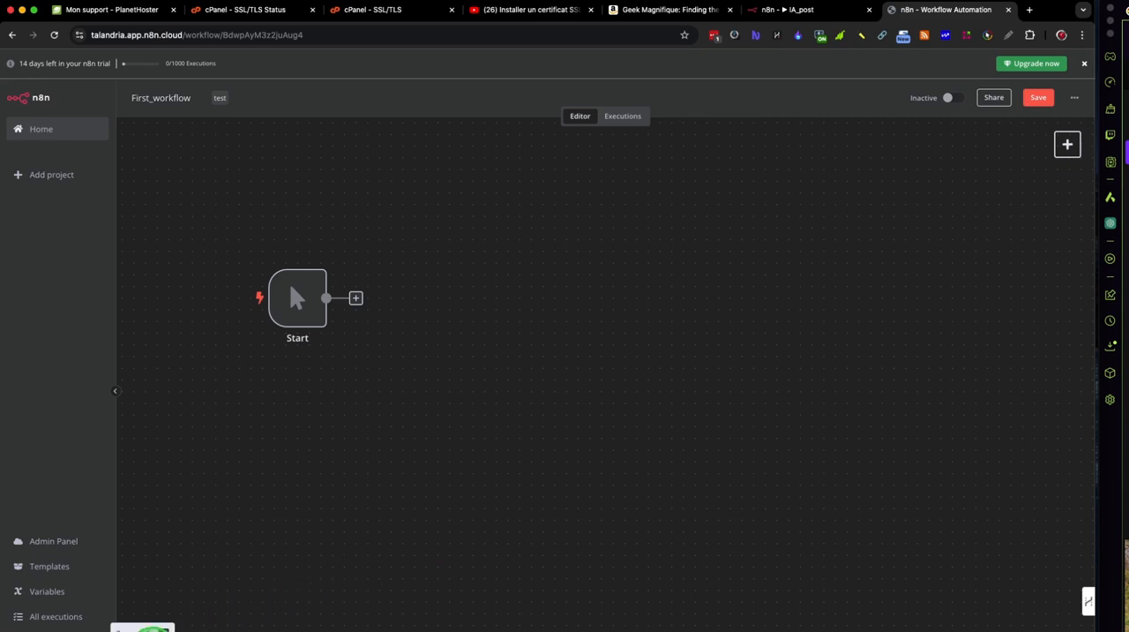
key(1)
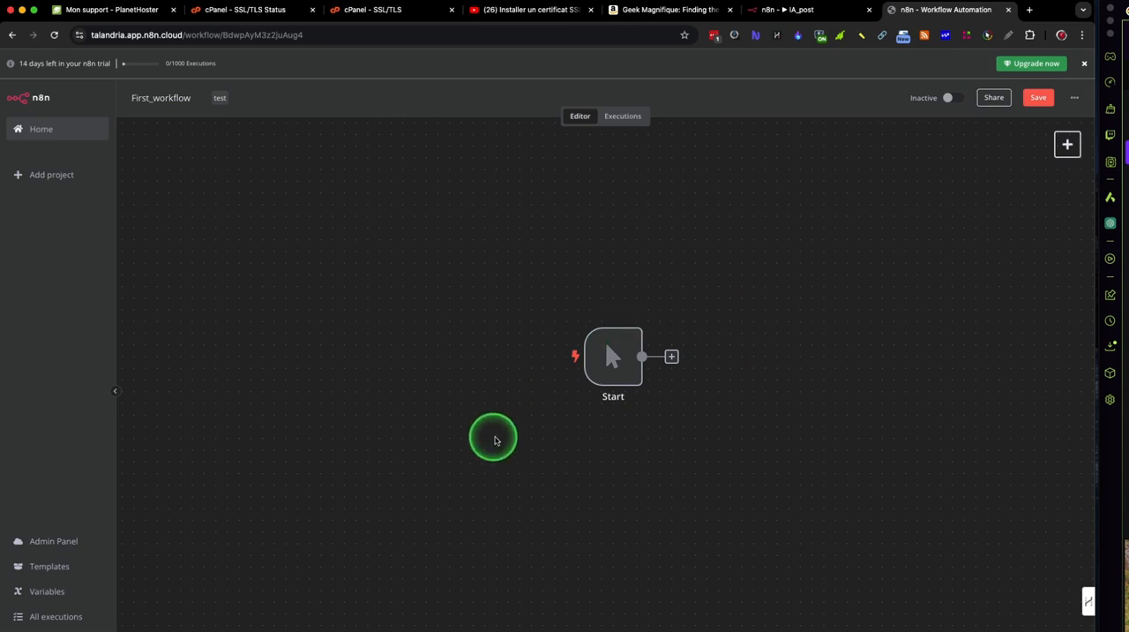
mouse_move(632, 327)
click(623, 352)
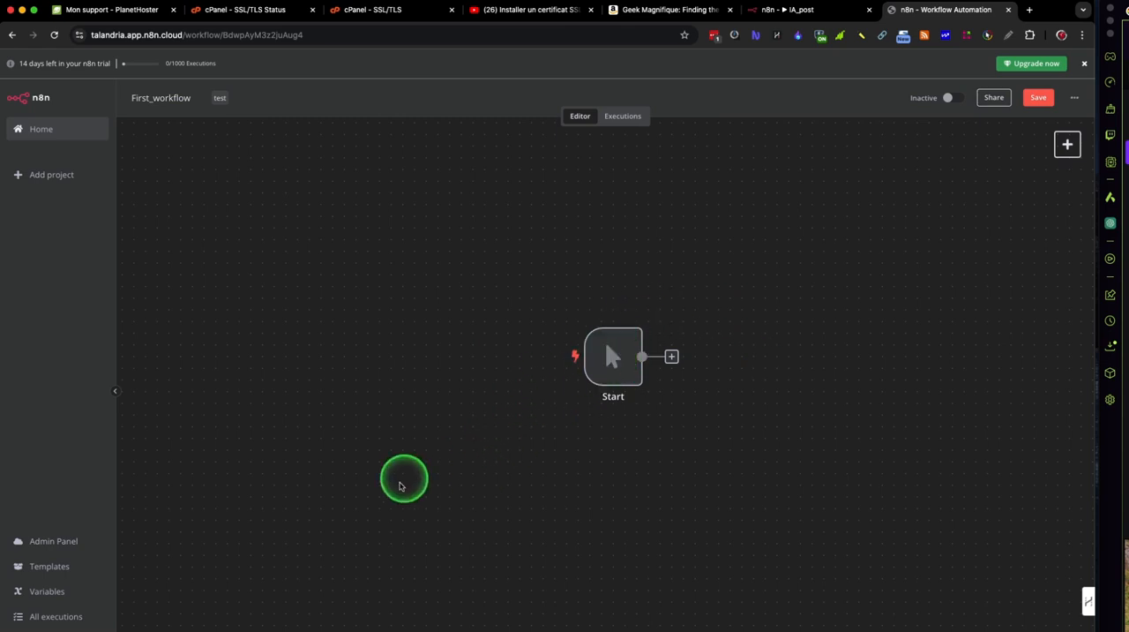
click(170, 631)
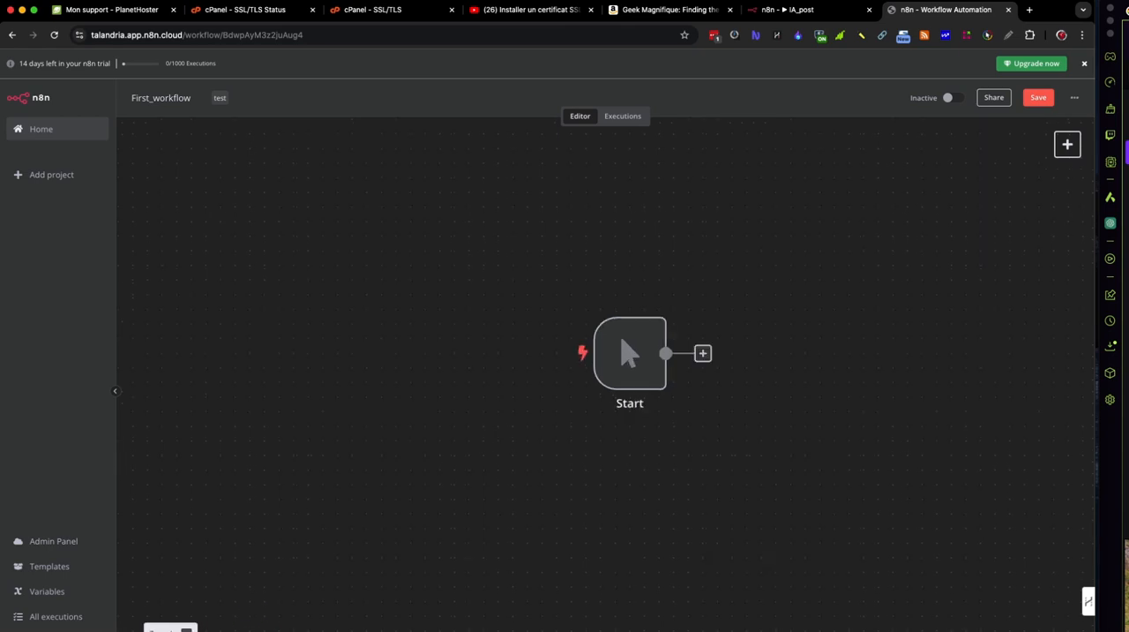
click(170, 631)
click(170, 631)
click(170, 631)
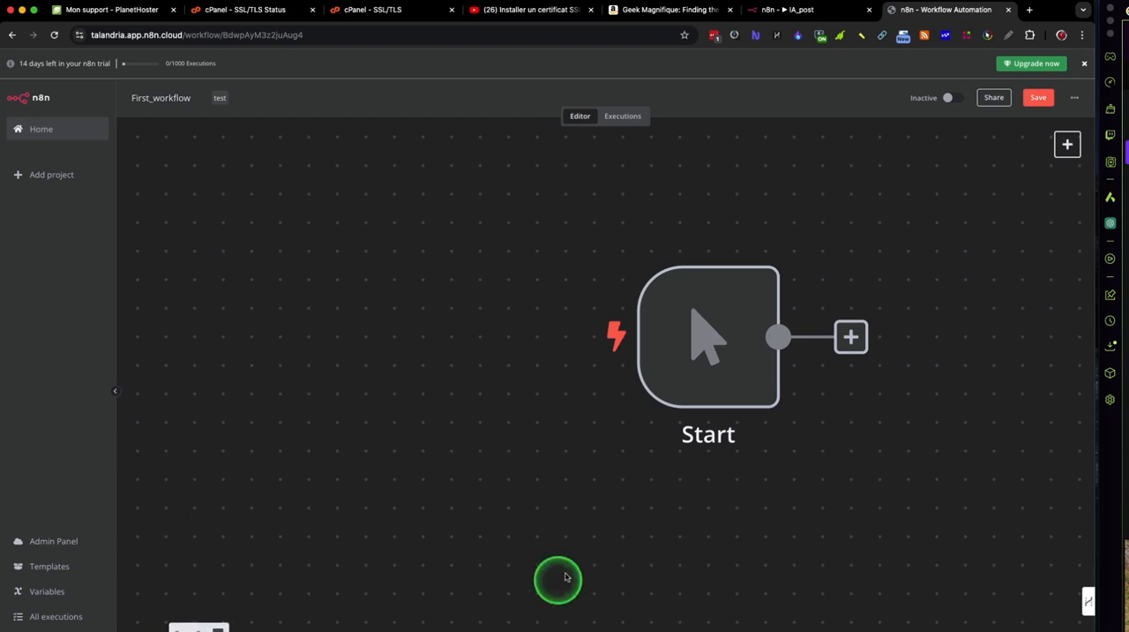
mouse_move(662, 376)
drag(653, 362, 285, 368)
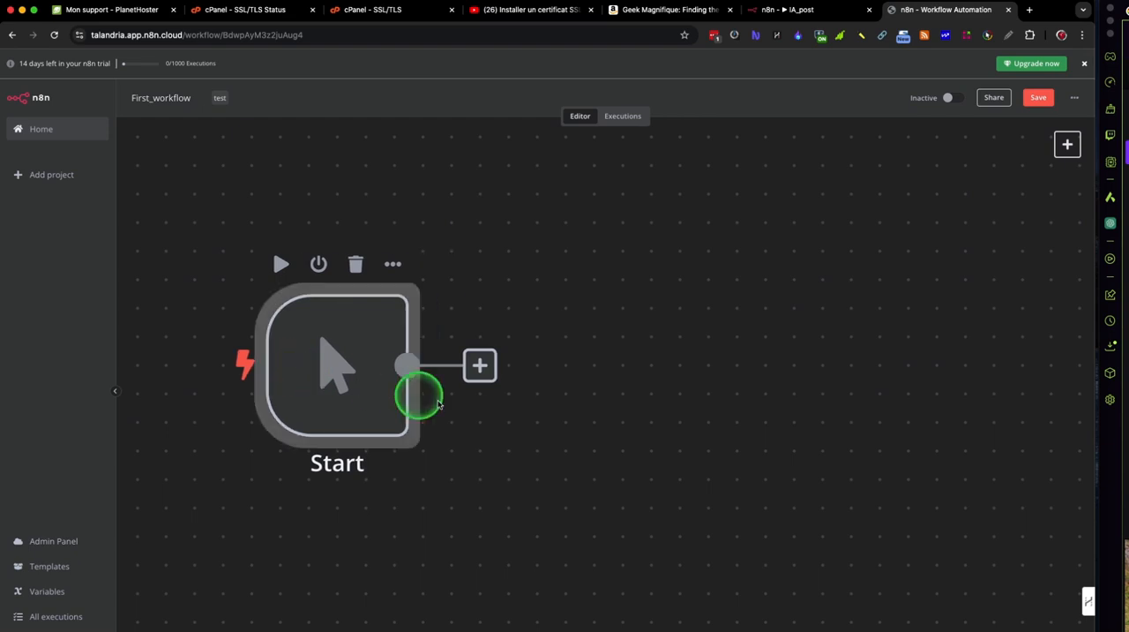
click(549, 475)
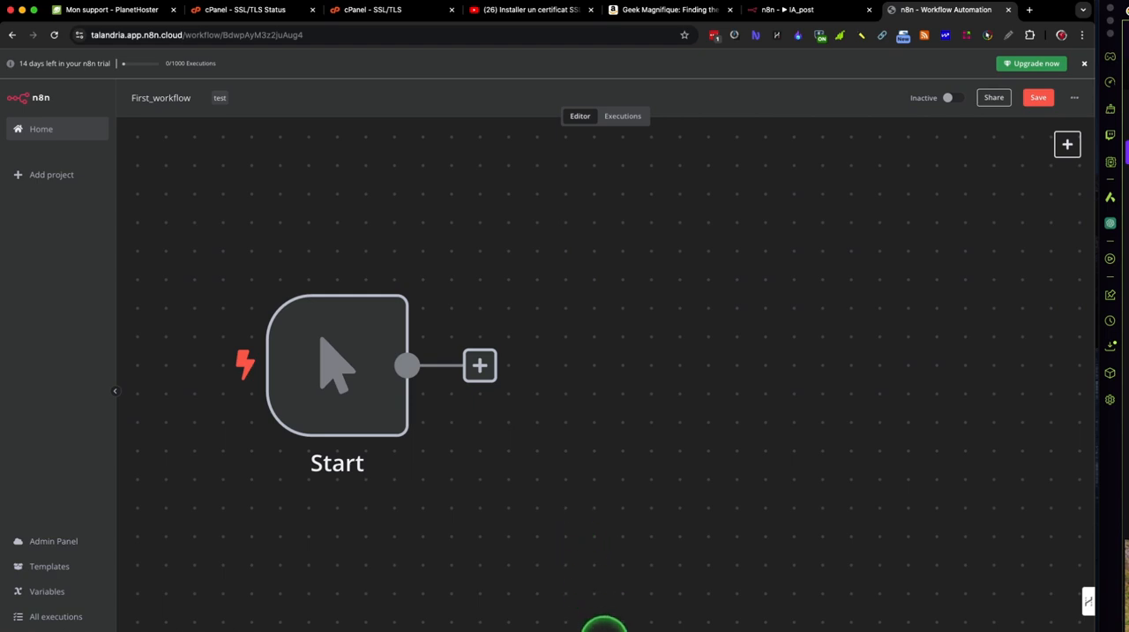
Step: Run a test of the workflow and open the Start node's details
click(606, 630)
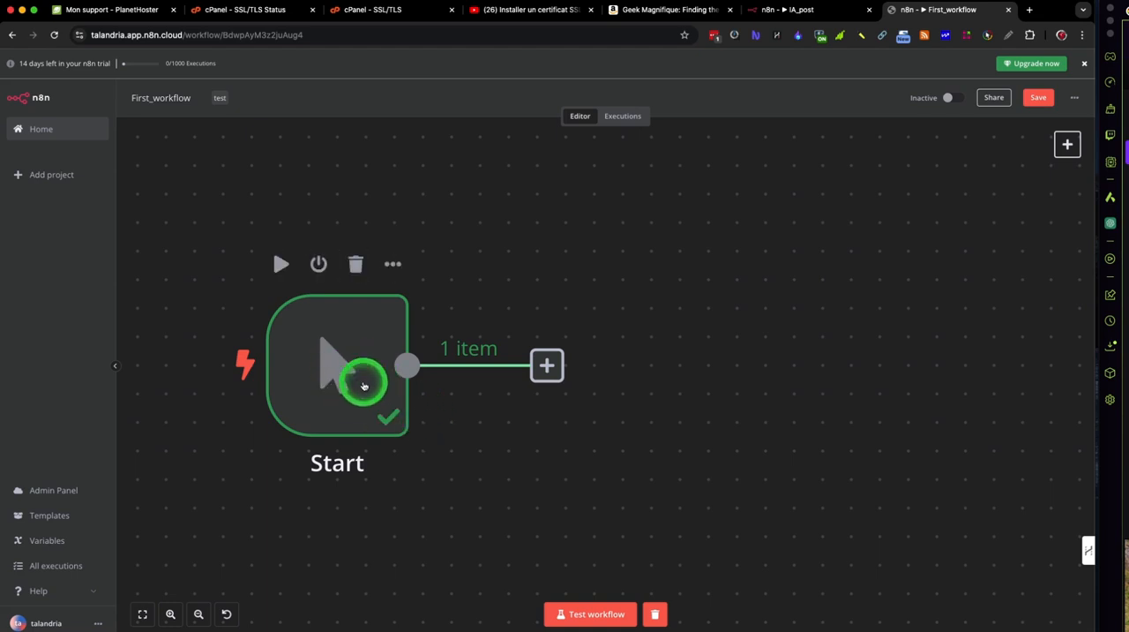
click(363, 385)
double_click(363, 385)
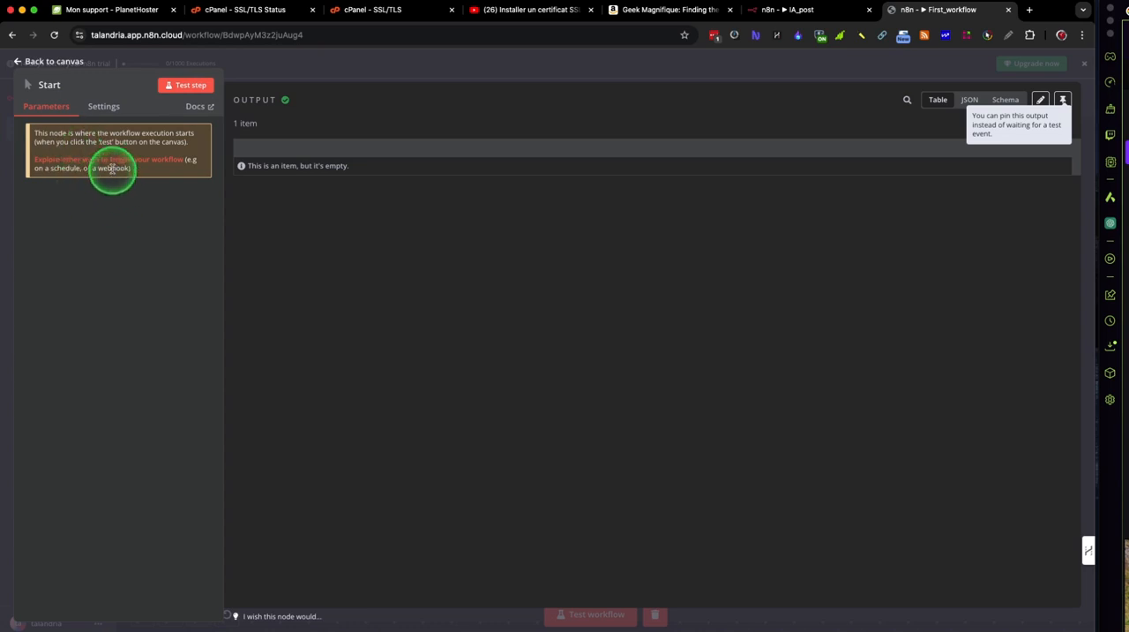
Step: Add the note "Bouton de démarrage de mon workflow !" to the Start node and enable its display in the flow
click(104, 107)
click(89, 160)
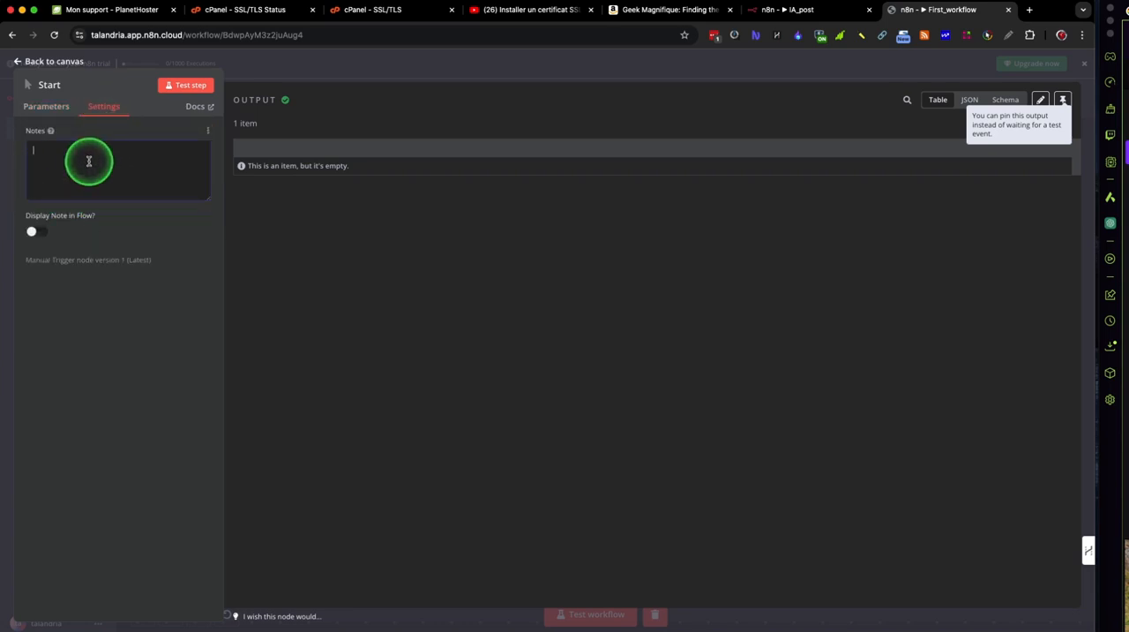
text(Bouton de démarrage de mon workflow)
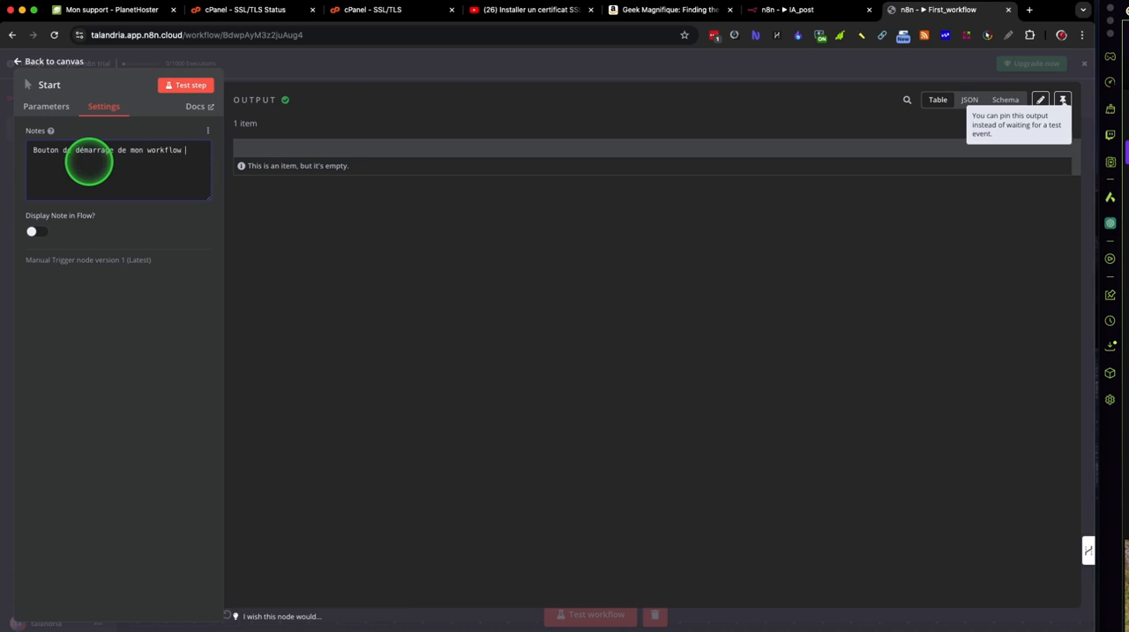
text( !)
drag(207, 199, 202, 252)
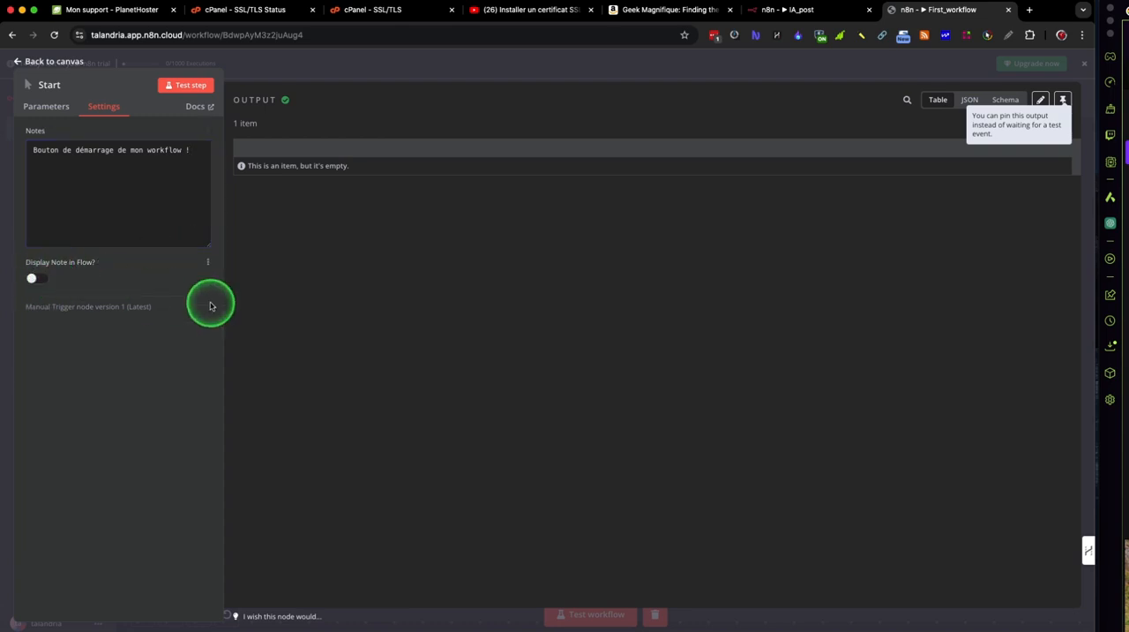
click(43, 279)
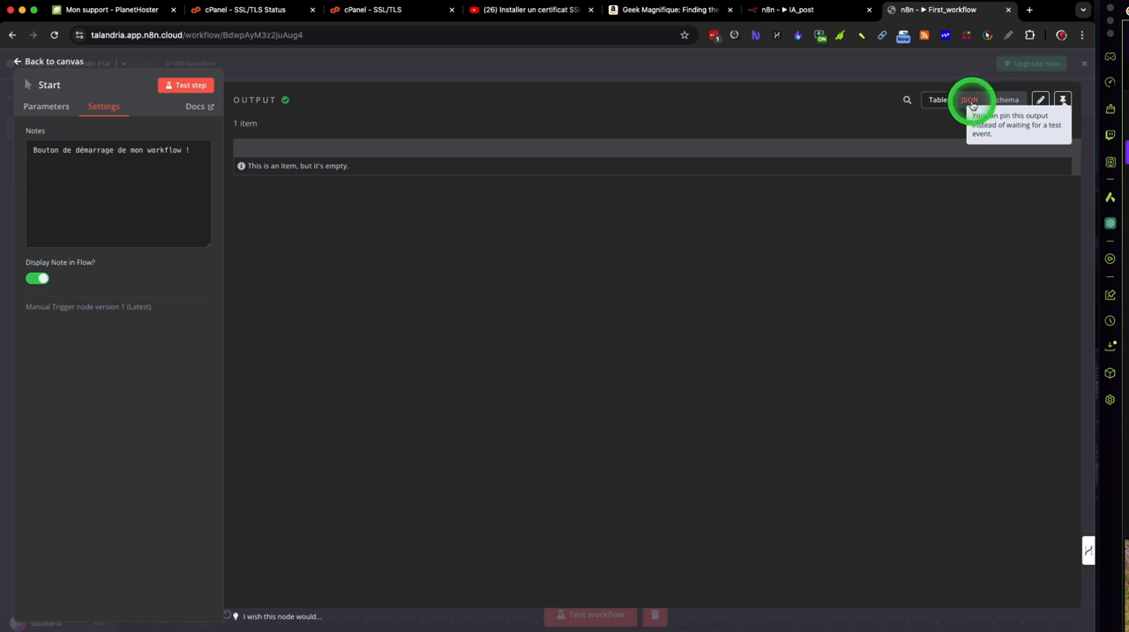
Step: Examine the Start node's output pinning and editing options and its JSON, Schema and Table views, and return to the canvas
click(1063, 99)
click(1062, 120)
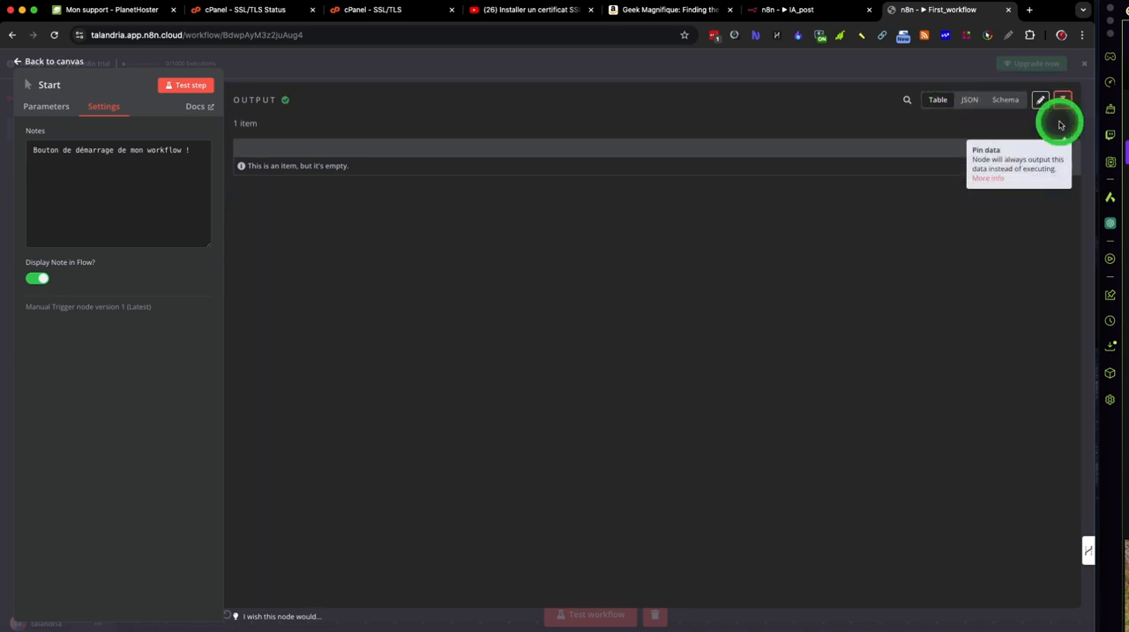
click(1042, 100)
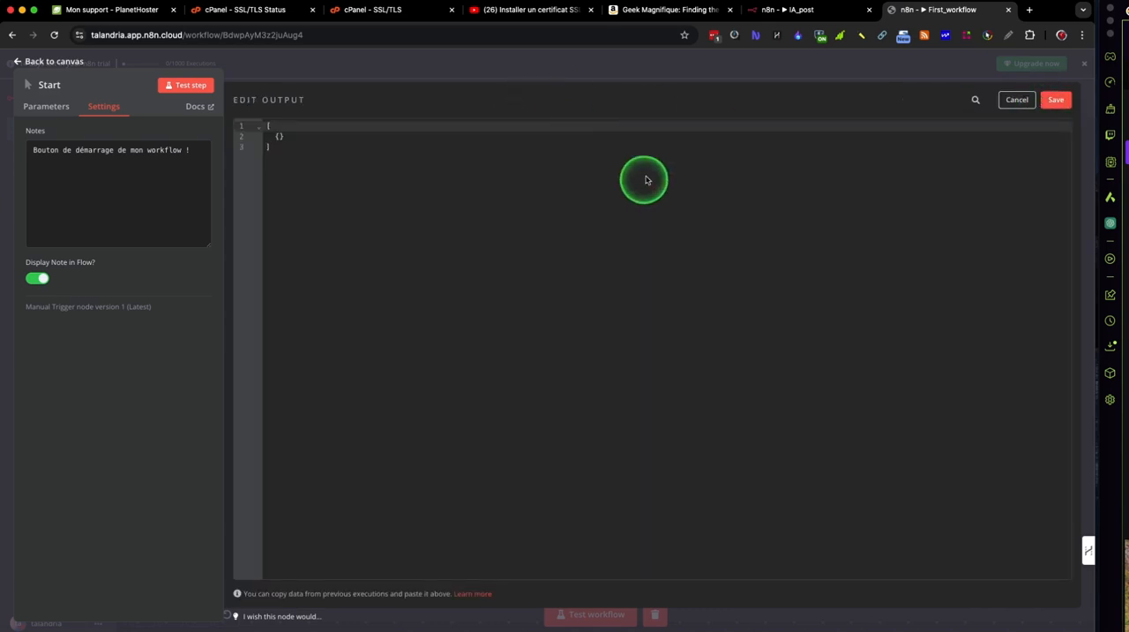
click(1016, 101)
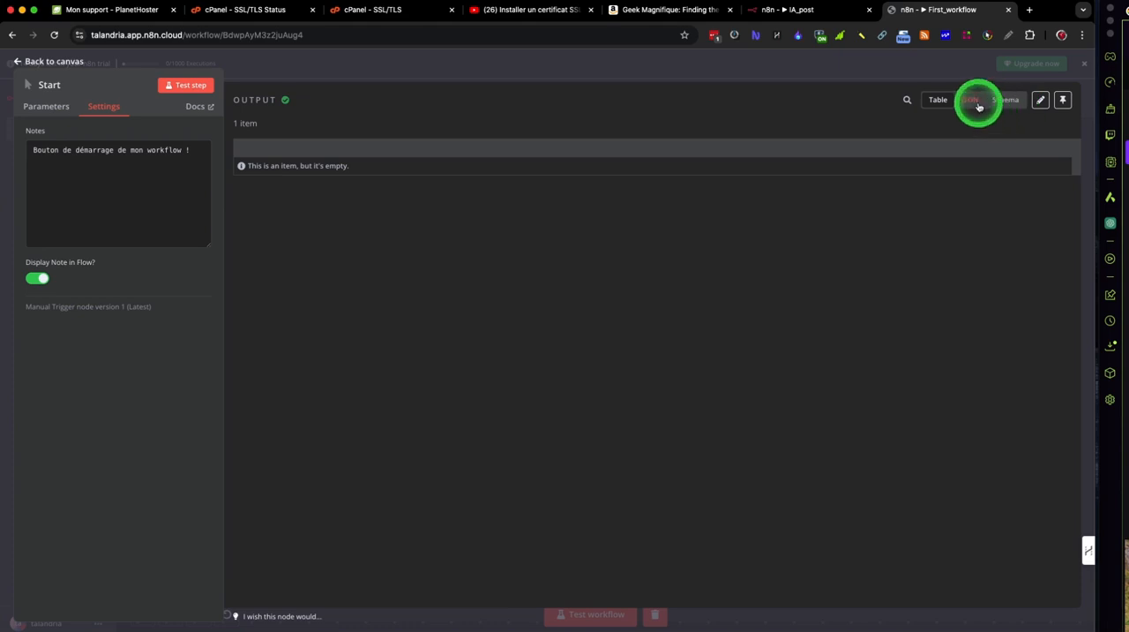
click(975, 102)
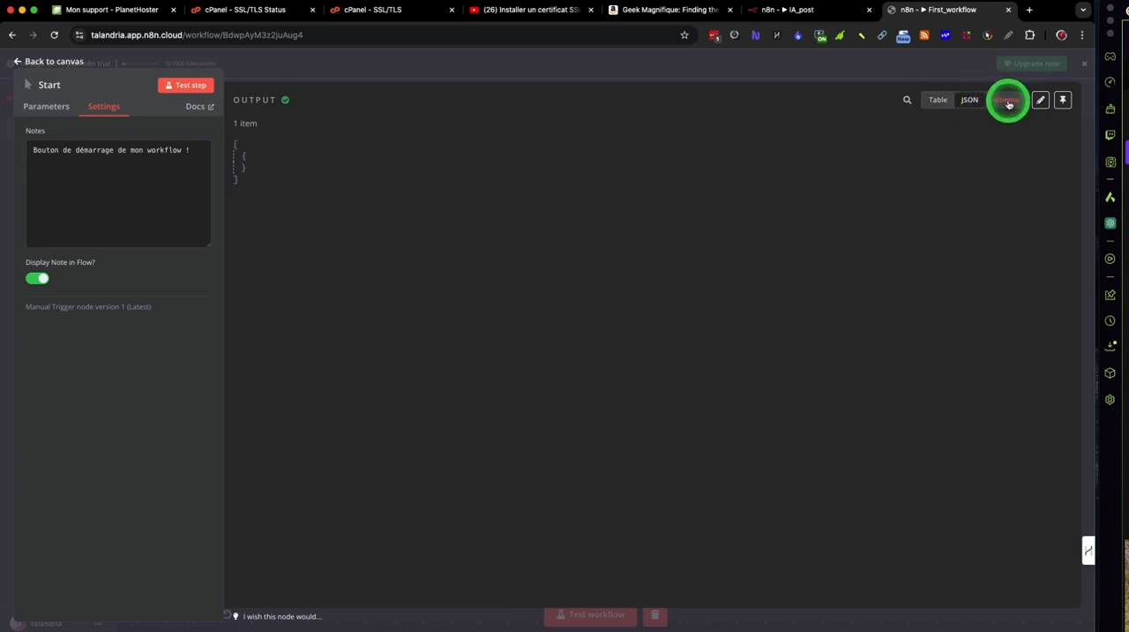
click(1007, 101)
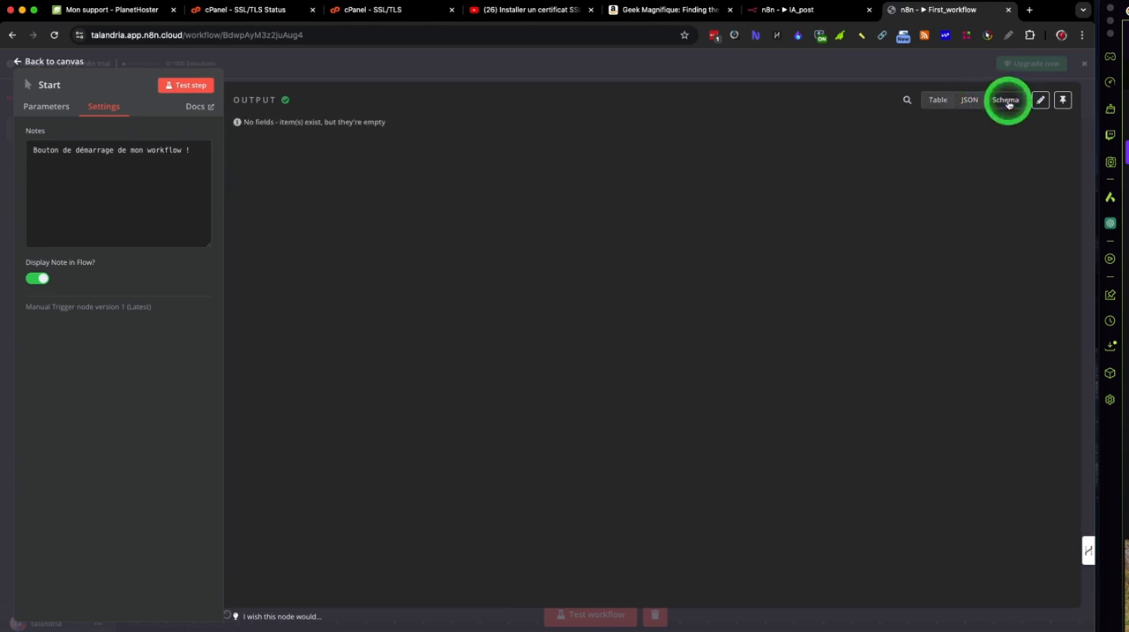
click(942, 102)
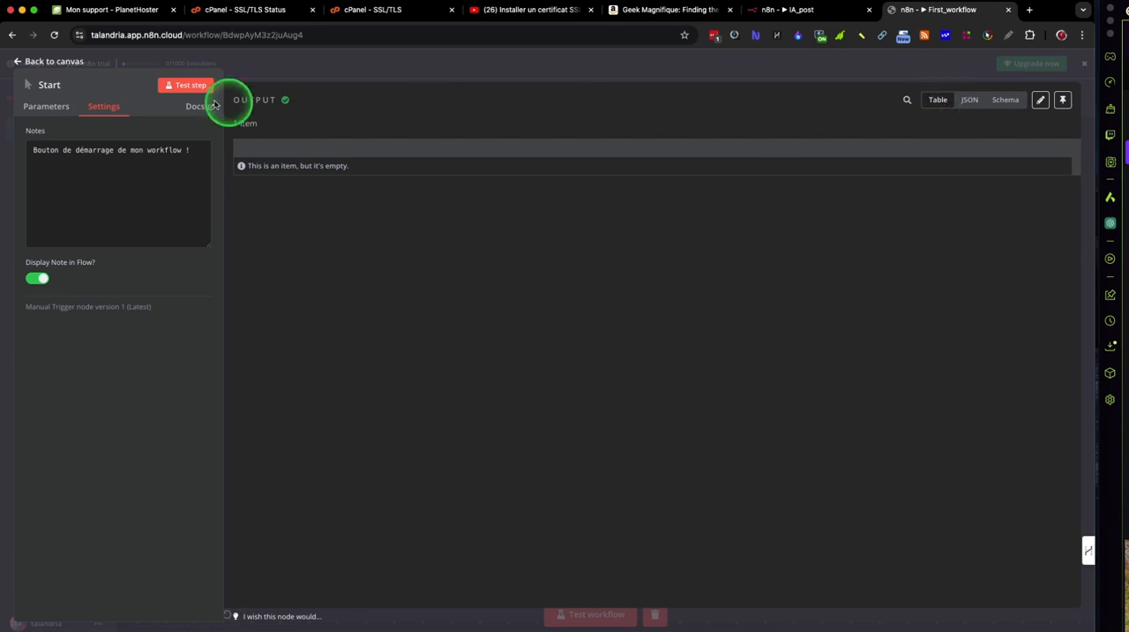
click(307, 75)
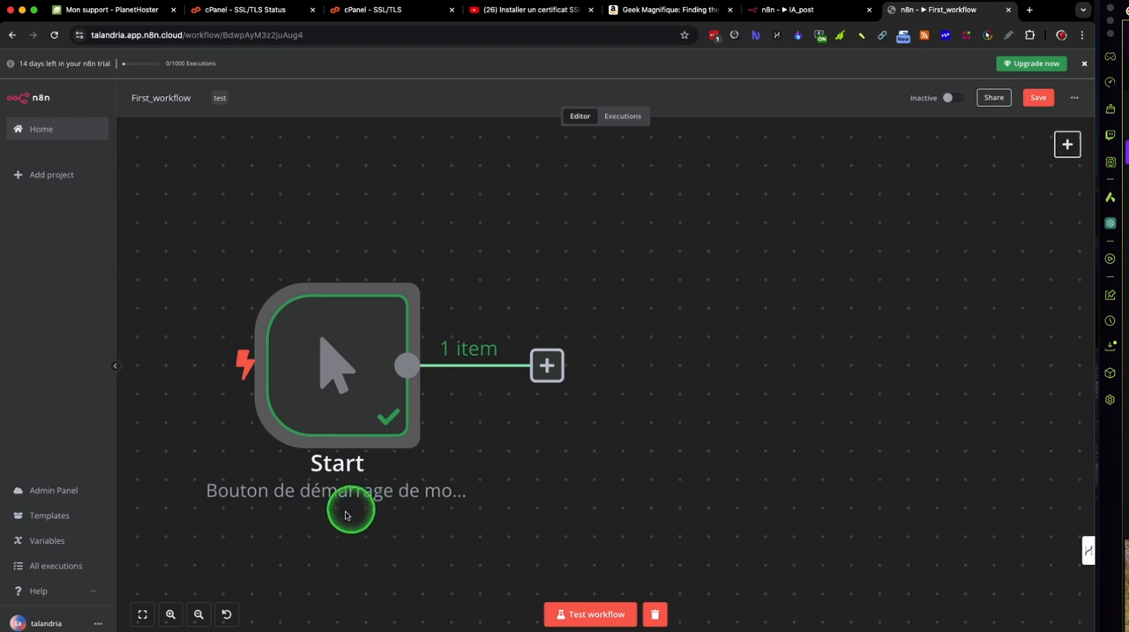
Step: Reopen the Start node's settings to review its note
click(198, 613)
click(199, 613)
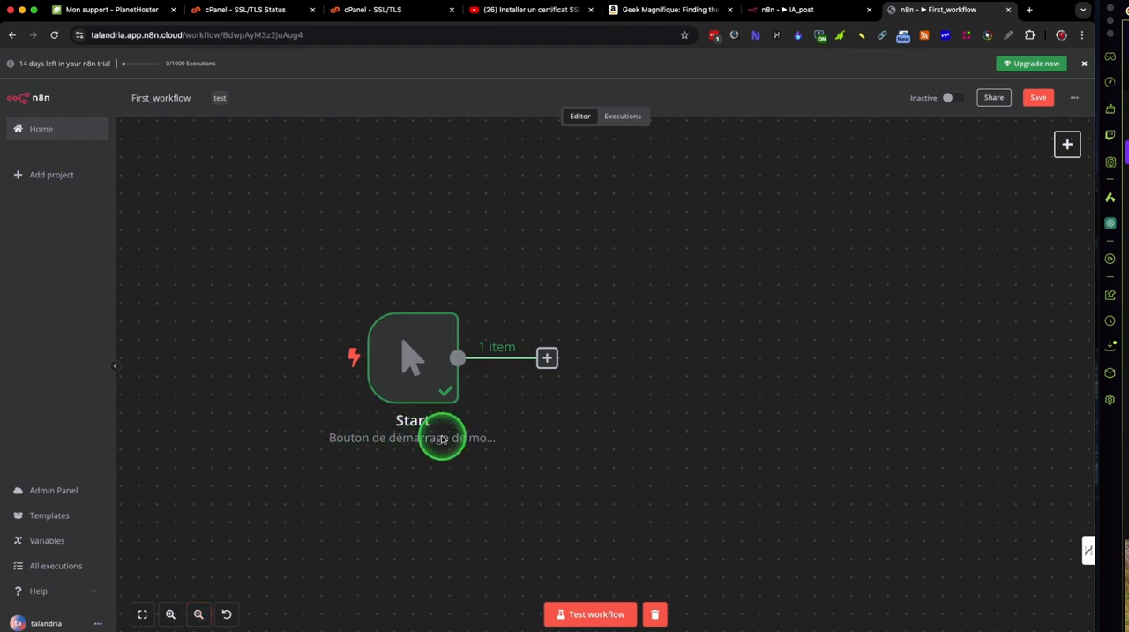
mouse_move(423, 368)
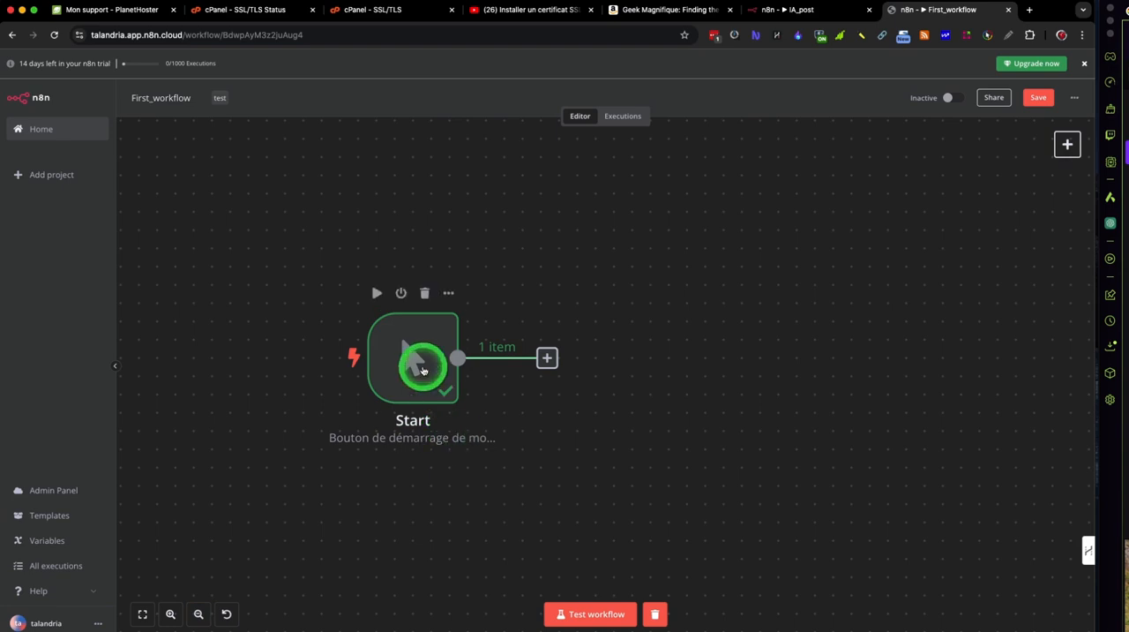
double_click(423, 369)
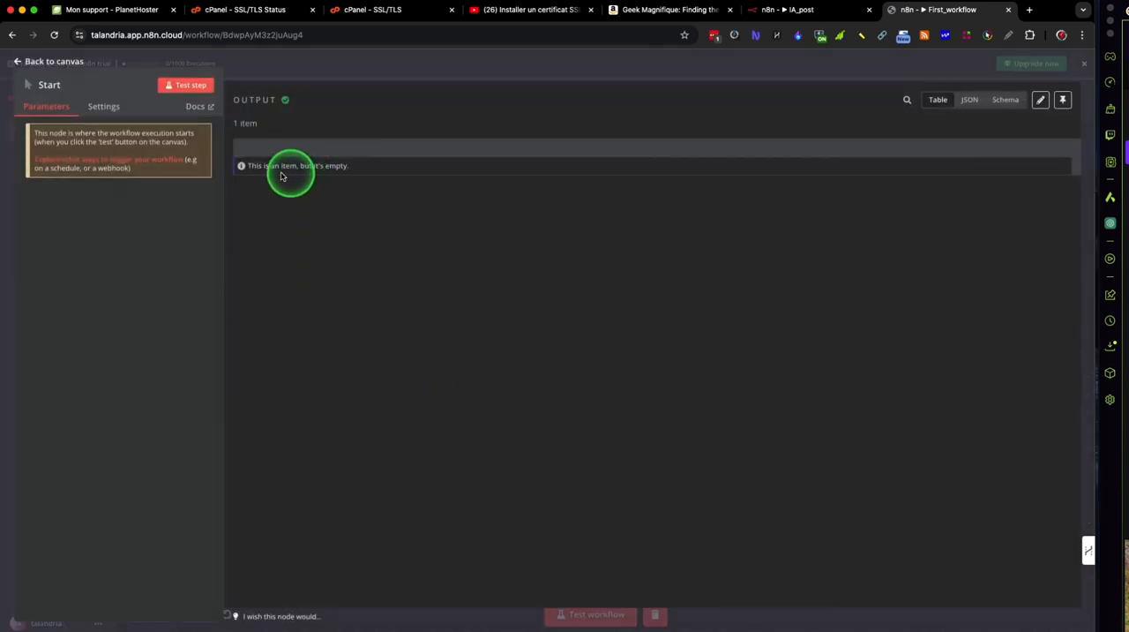
click(97, 108)
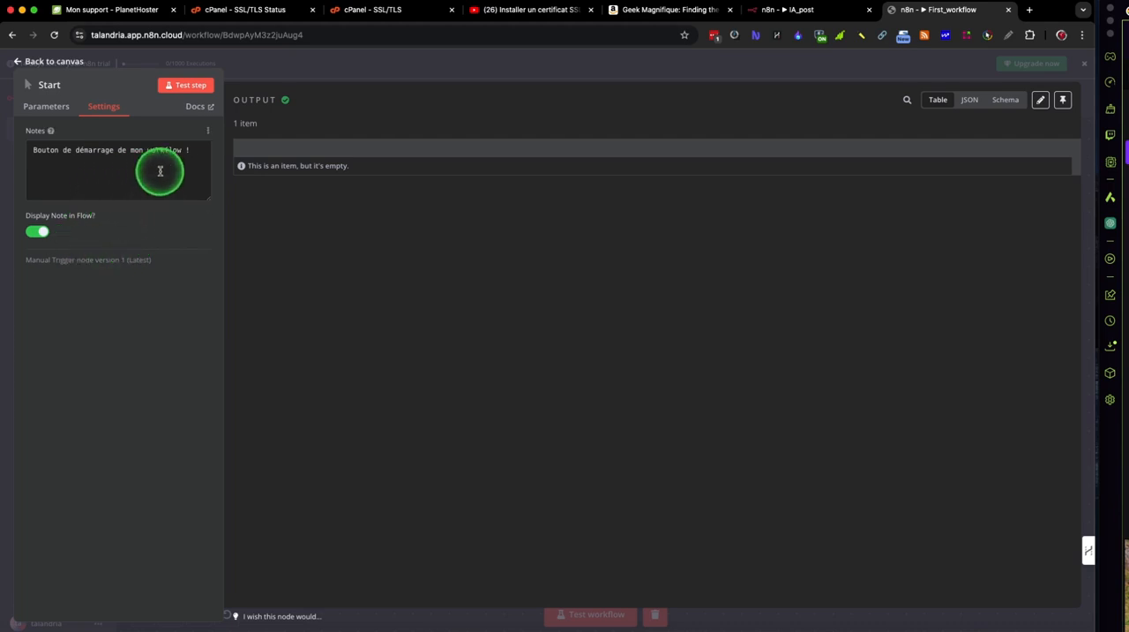
Step: Split the Start node's note into two lines after "démarrage" and return to the canvas
click(115, 151)
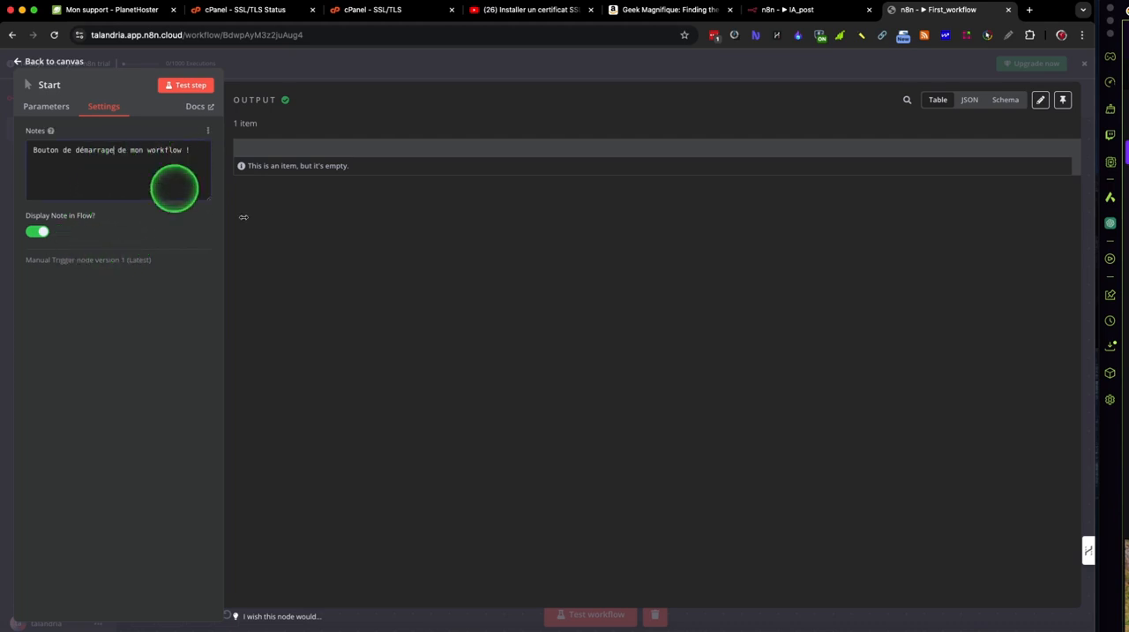
click(359, 269)
key(Return)
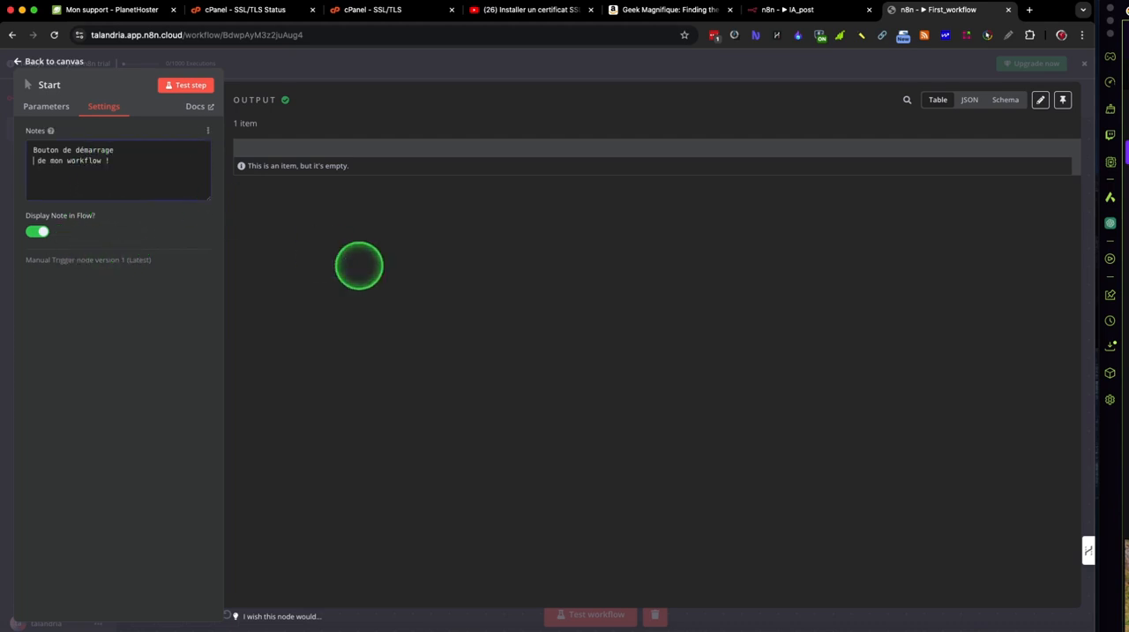
key(BackSpace)
click(672, 70)
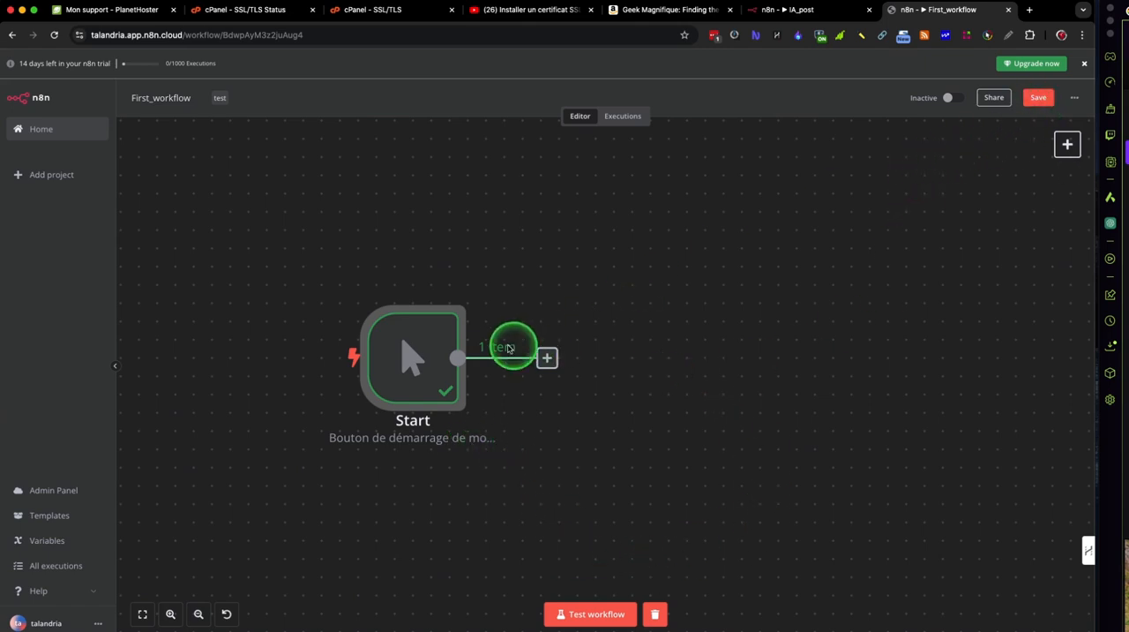
Step: Turn off the note's display in the flow in the Start node's settings and return to the canvas
double_click(423, 350)
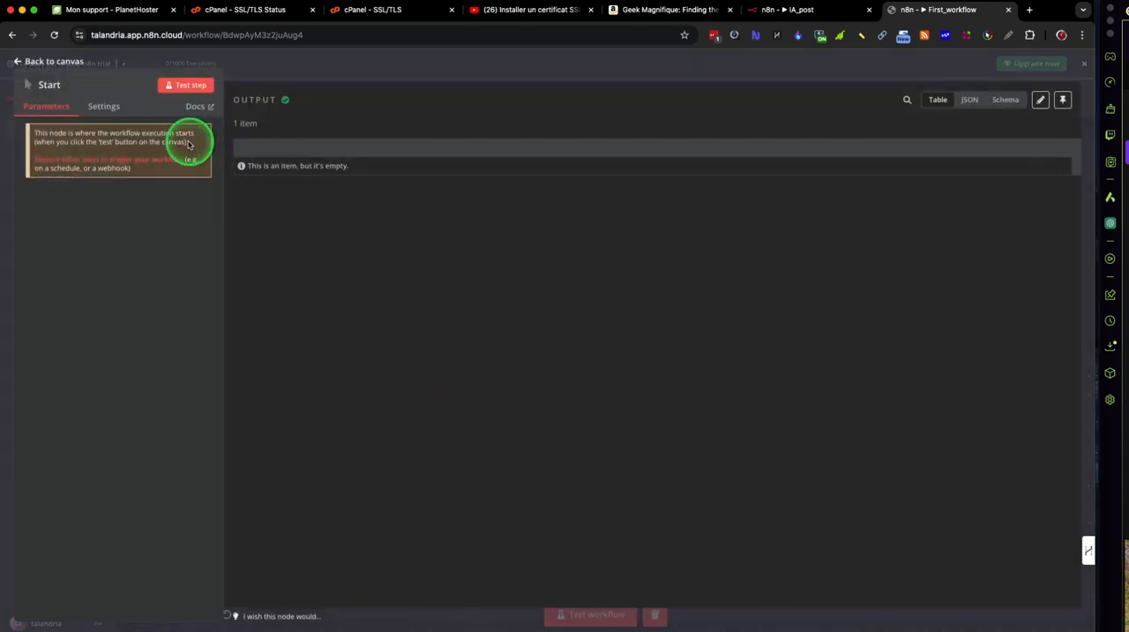
click(99, 107)
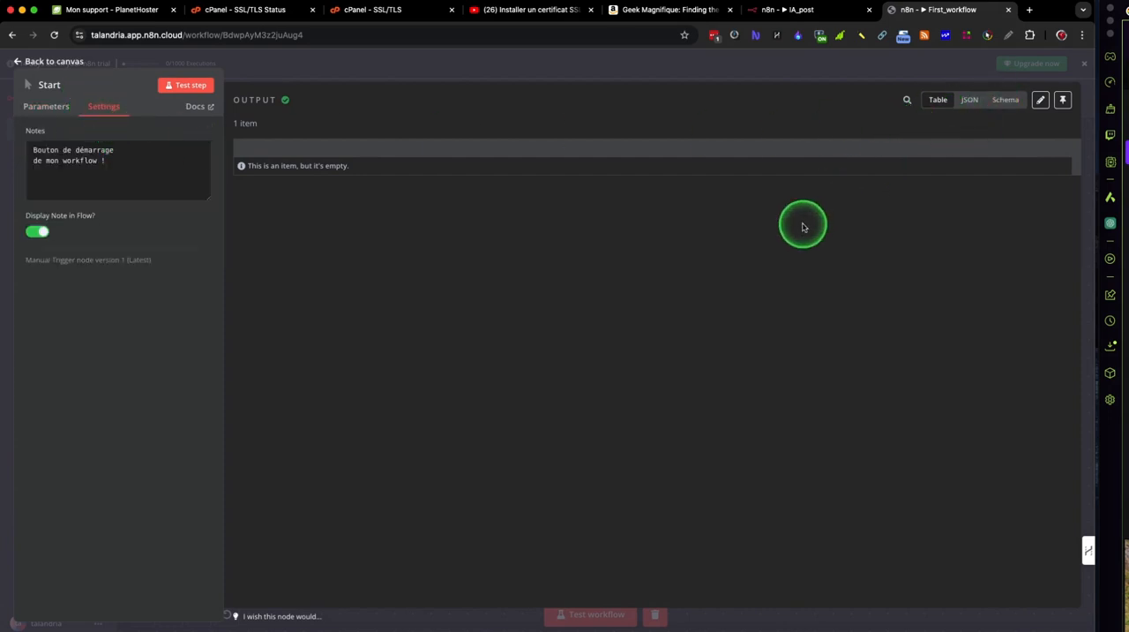
click(39, 231)
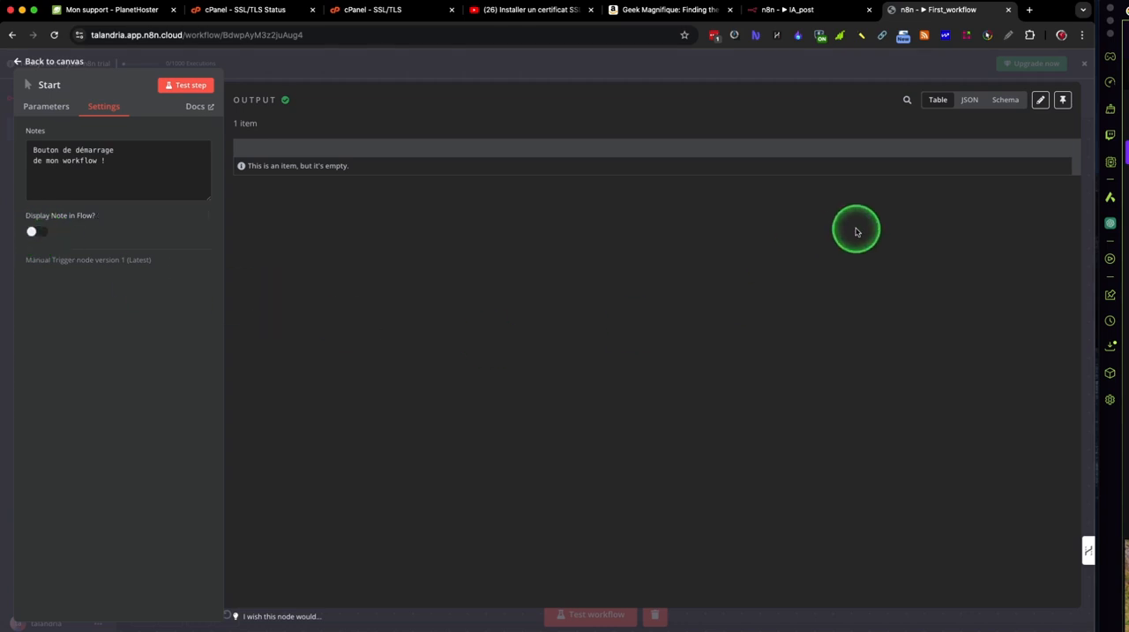
click(870, 74)
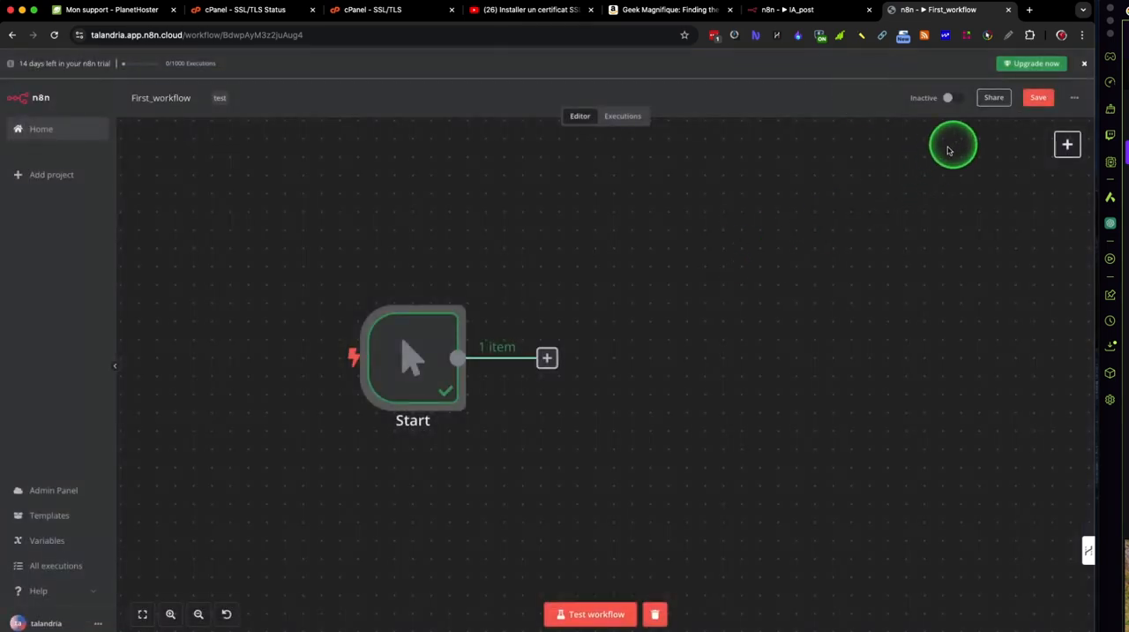
click(609, 410)
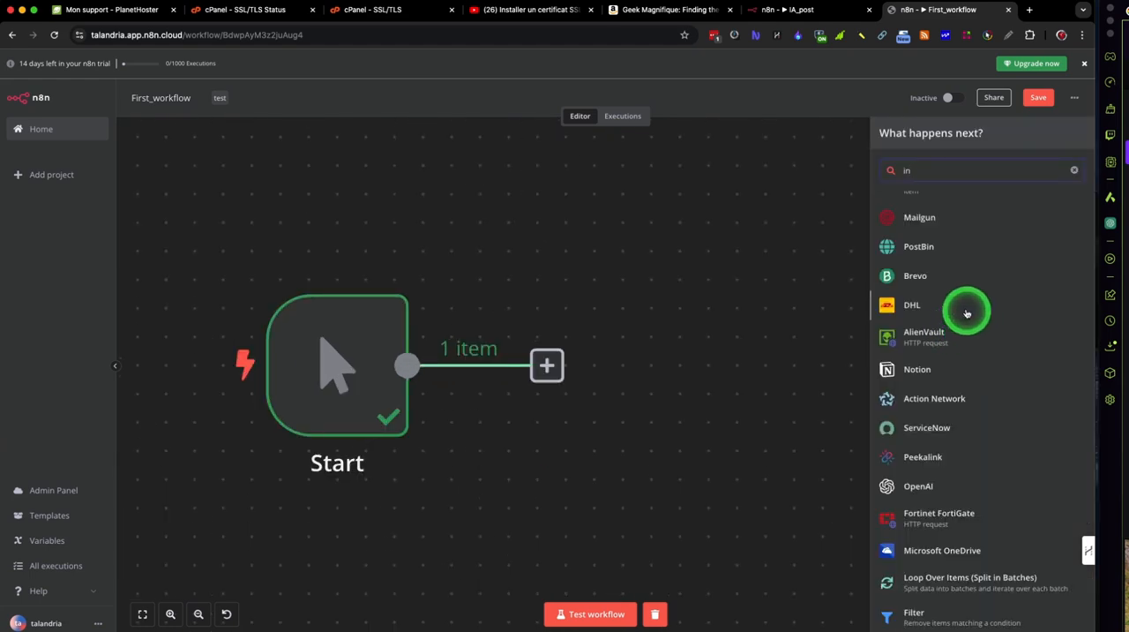
Step: Show Brevo's available actions for the next node and sign in to Brevo with Google in a new browser tab
click(920, 279)
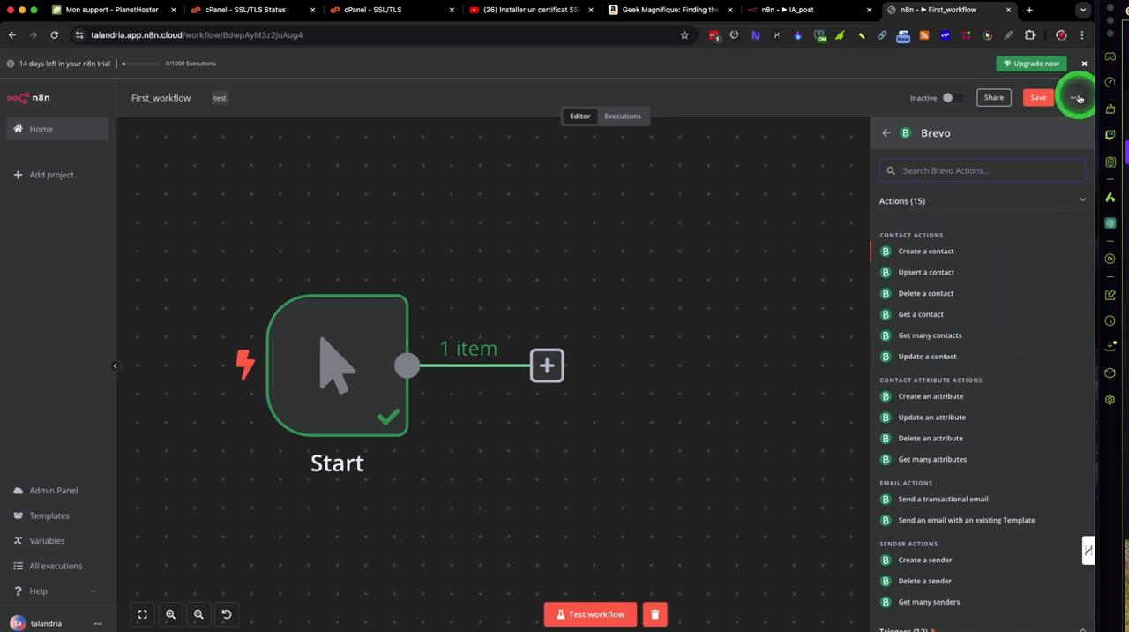
click(1029, 11)
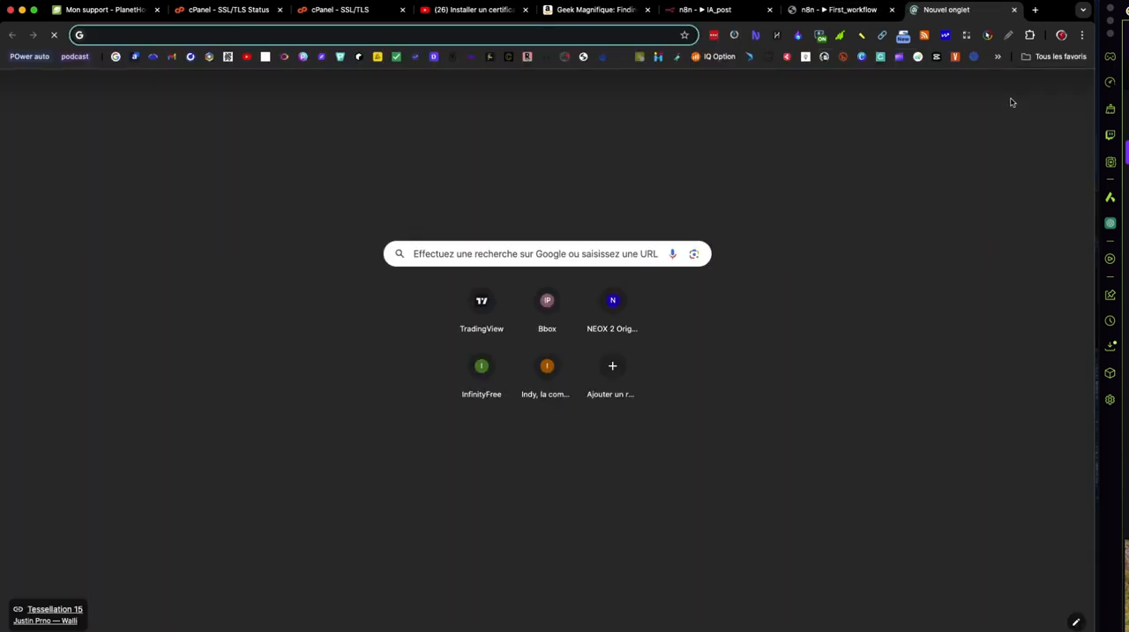
text(brevo)
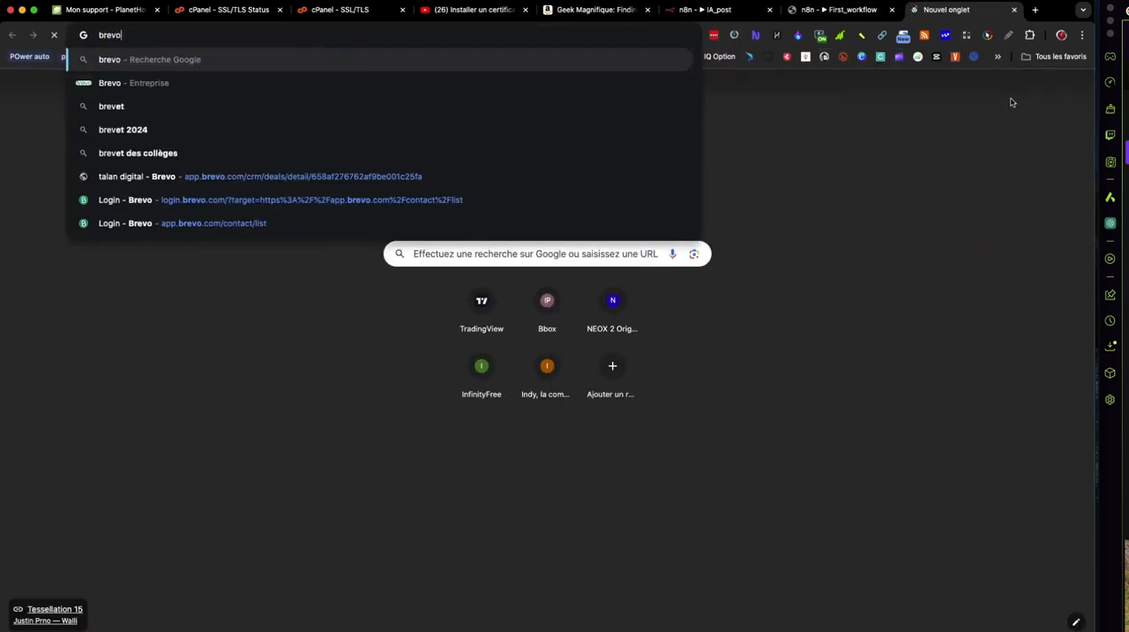
key(Down)
key(Down)
key(Down)
key(Down)
key(Down)
key(Down)
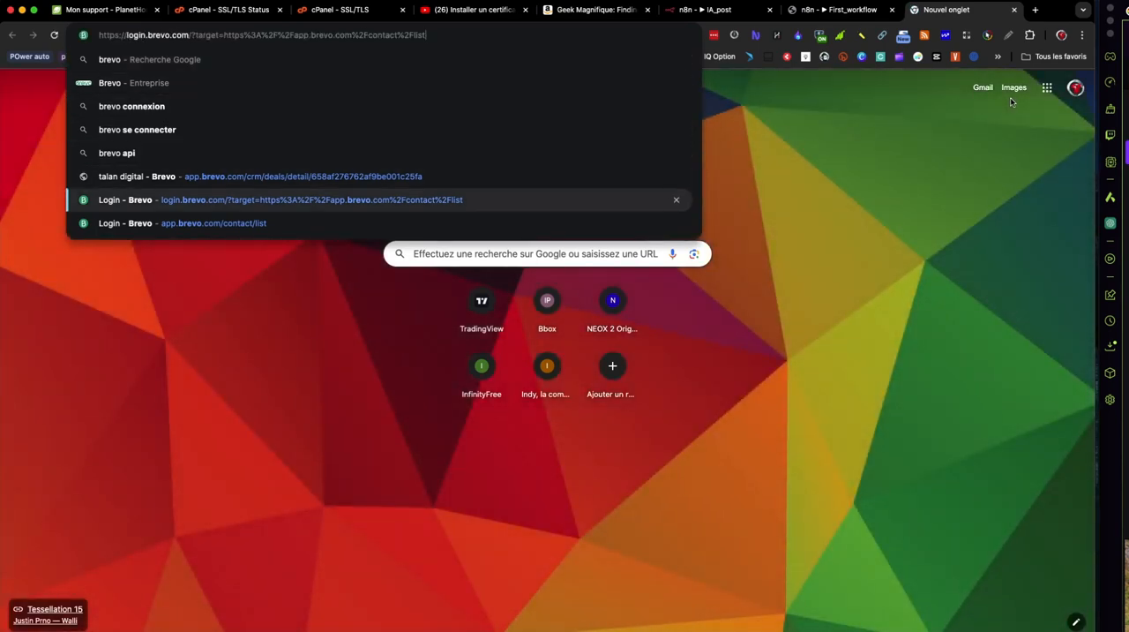
key(Down)
key(Return)
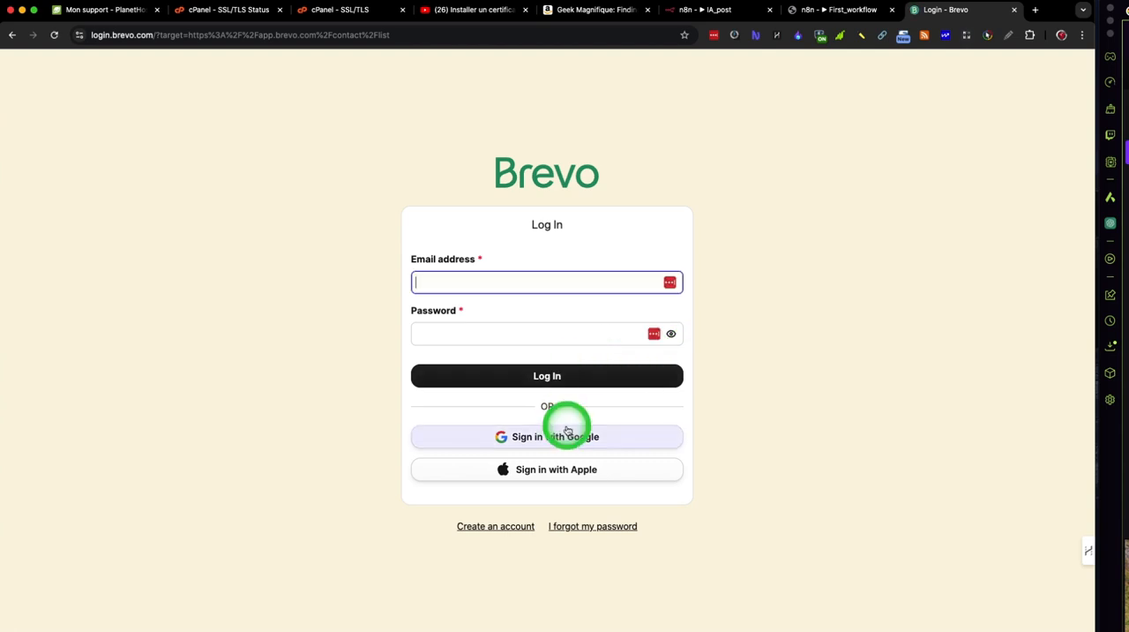
click(568, 434)
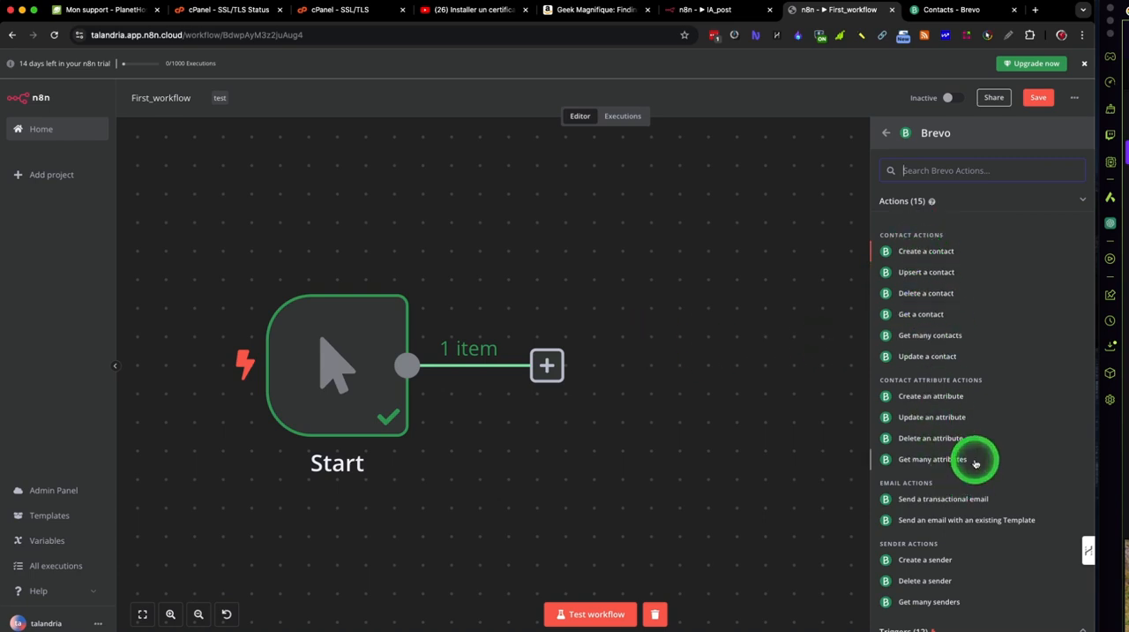
Step: Add a Brevo node after Start using the Get a contact action
scroll(975, 463, down, 1)
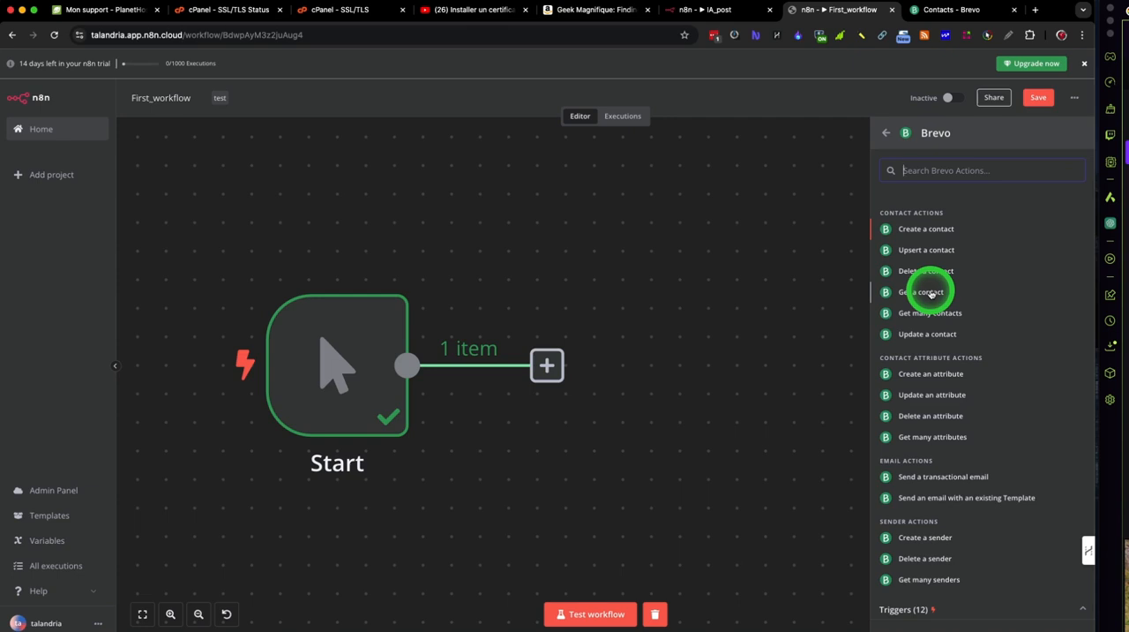
scroll(932, 294, down, 1)
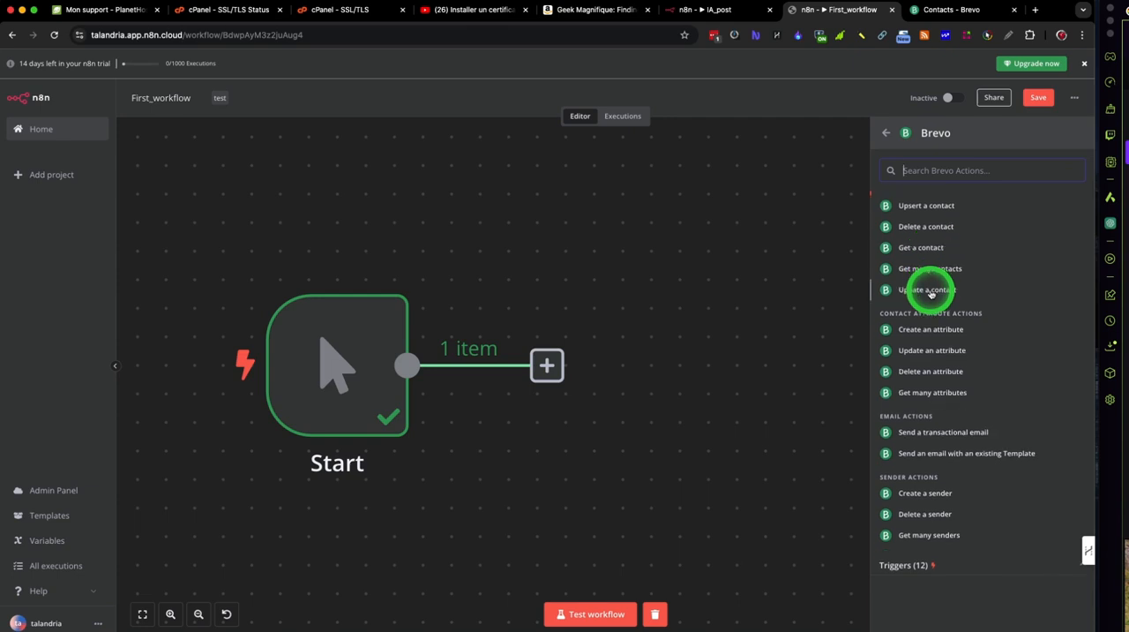
scroll(927, 297, up, 2)
click(932, 315)
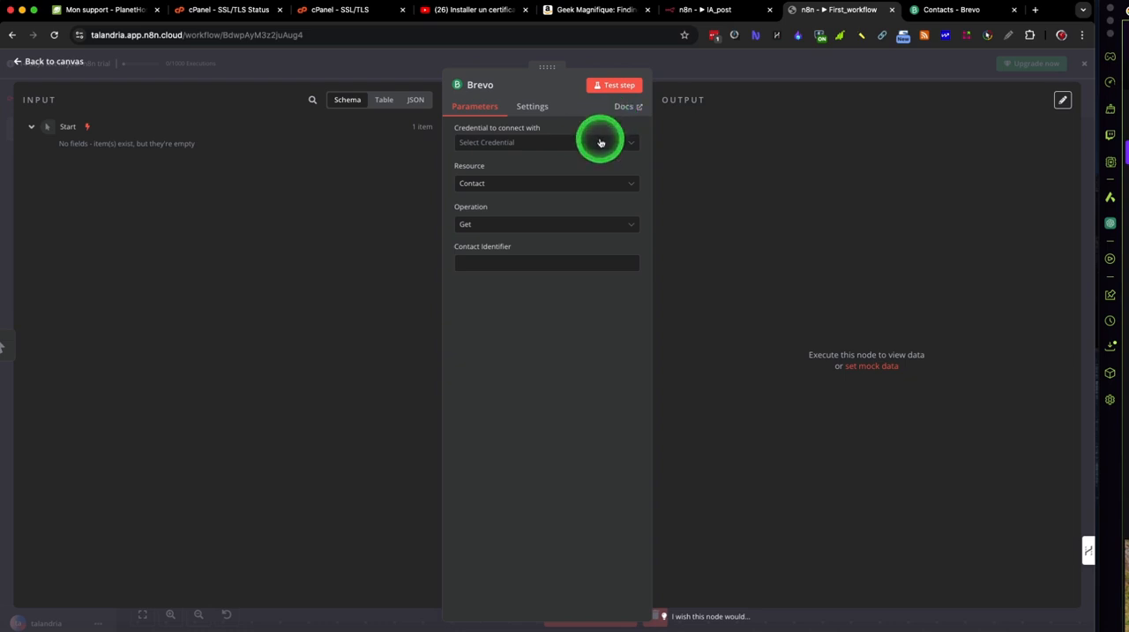
Step: Start creating a new credential for the Brevo node and go to its API Key field
click(598, 143)
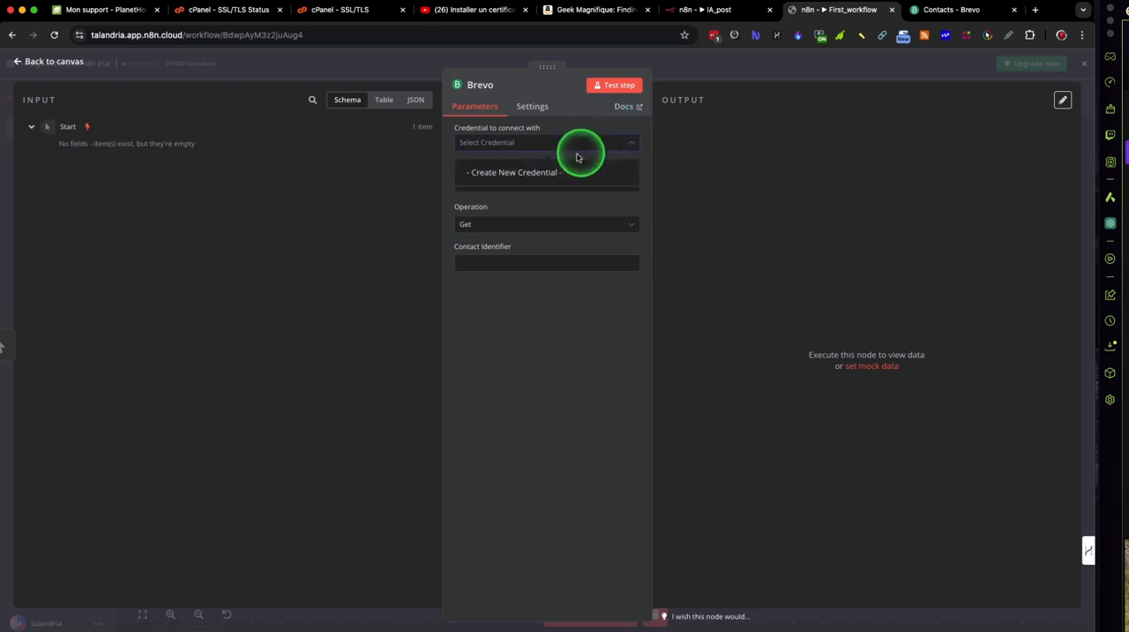
click(560, 174)
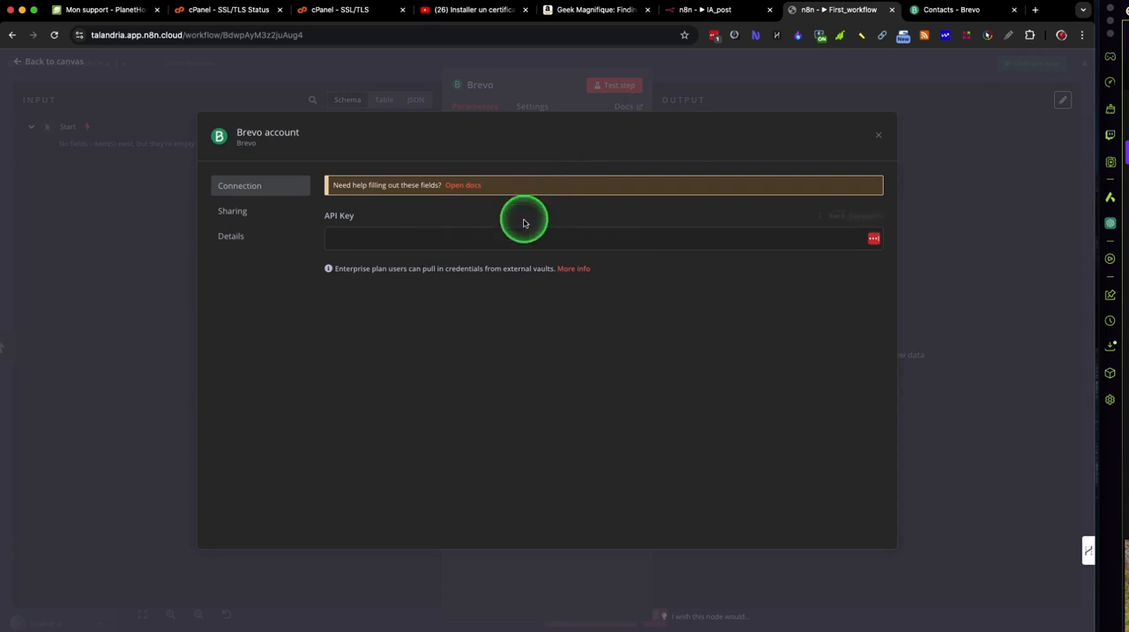
click(431, 241)
click(495, 224)
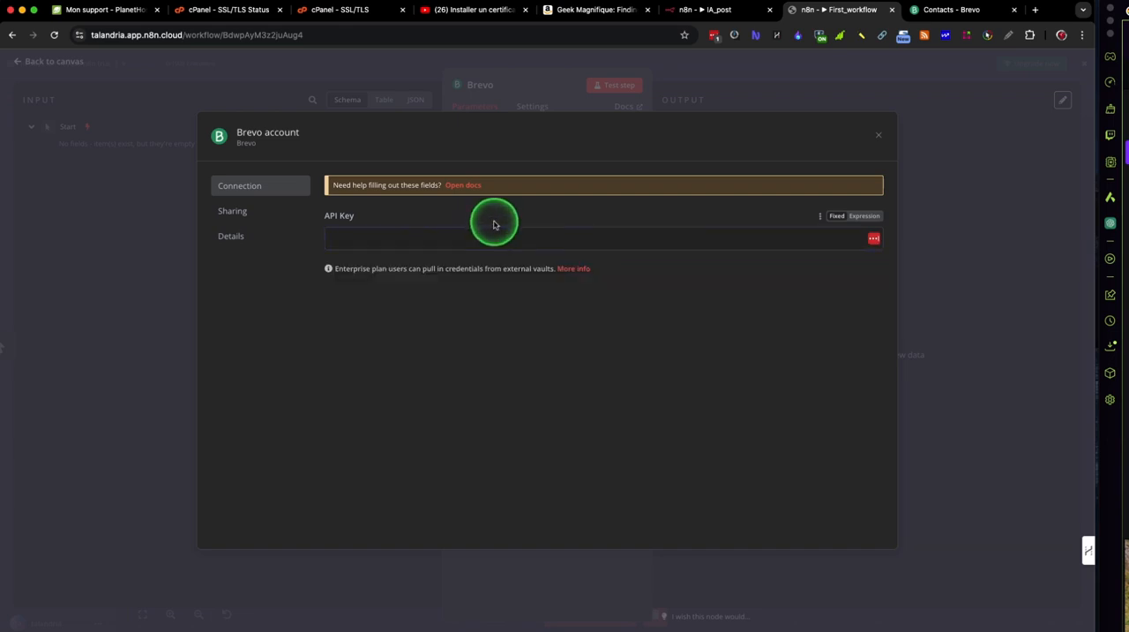
Step: Open the credential's external vaults documentation in a new tab and examine how external secrets are connected and used in n8n
right_click(587, 269)
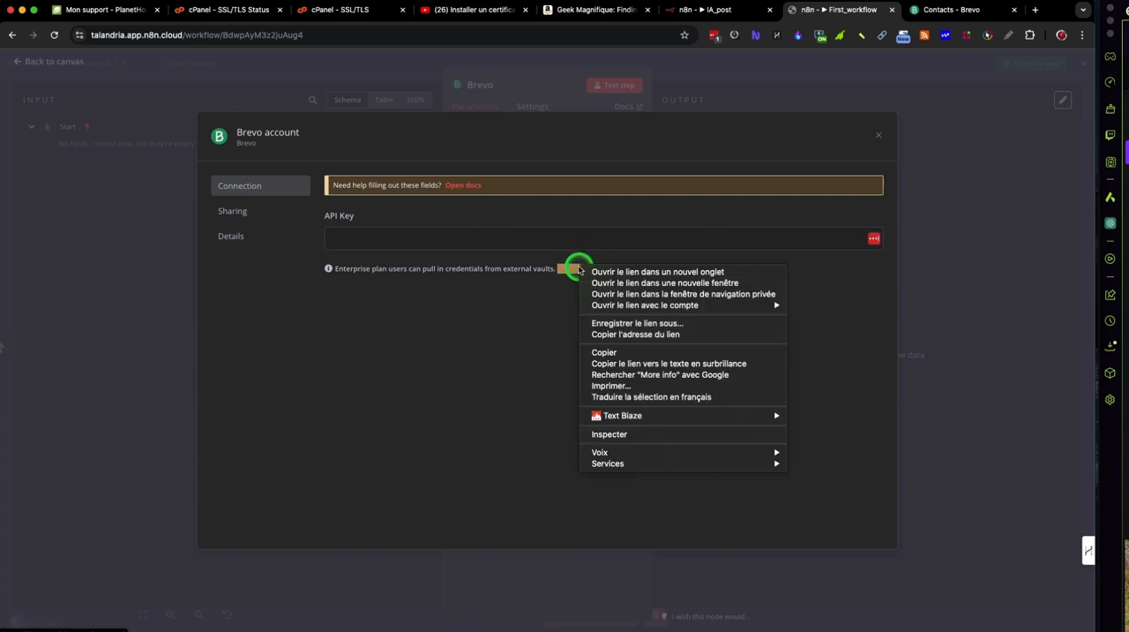
click(605, 275)
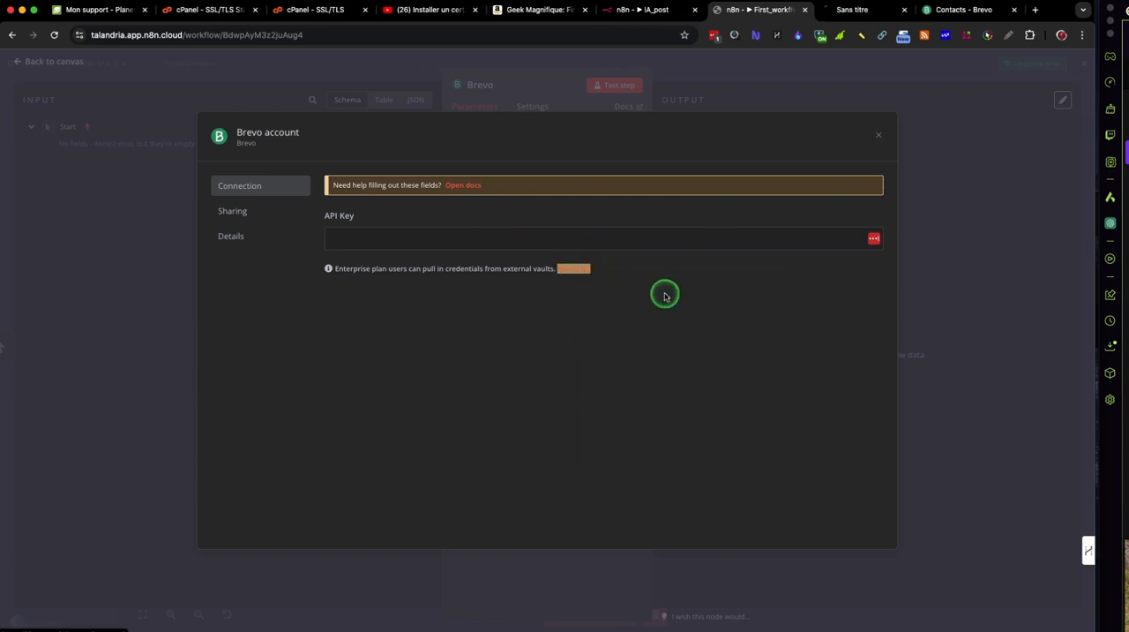
click(854, 8)
click(594, 305)
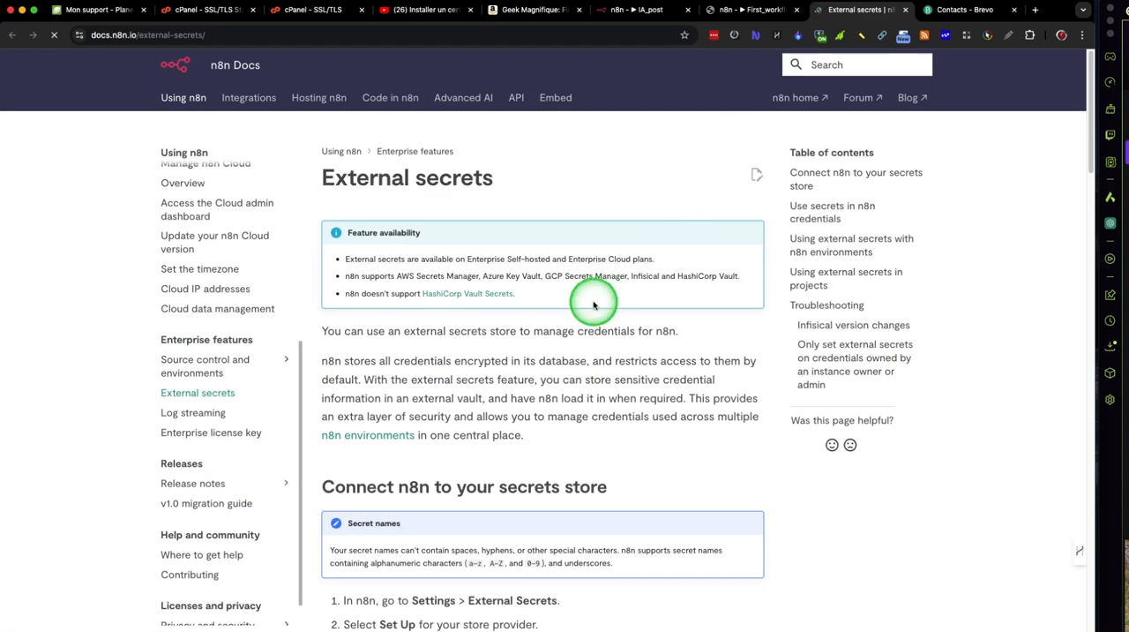
click(750, 9)
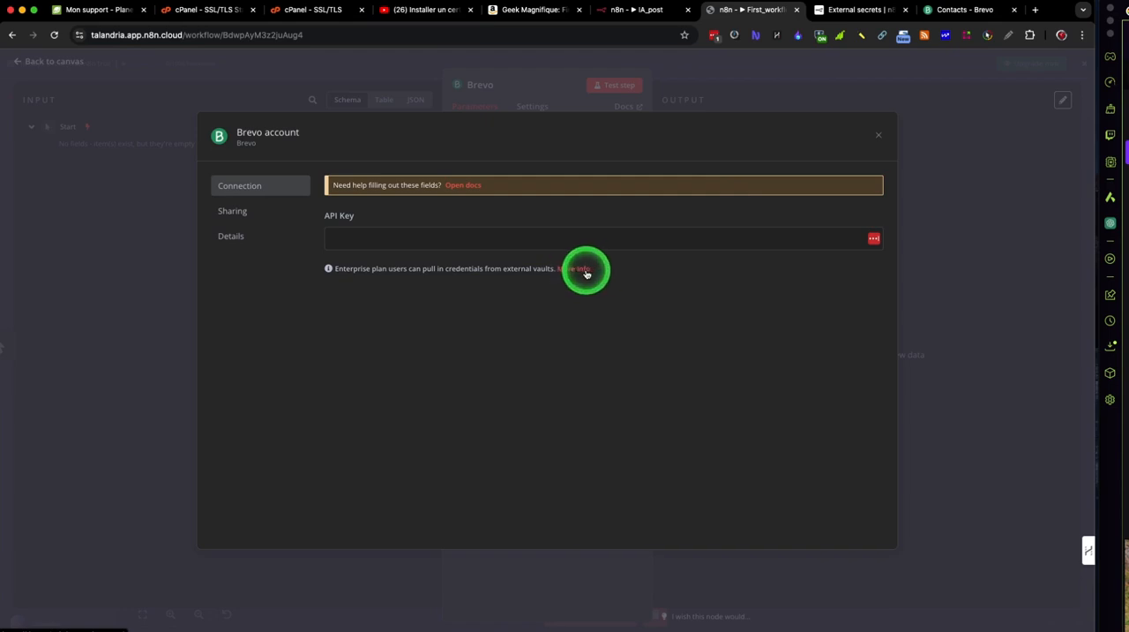
click(860, 10)
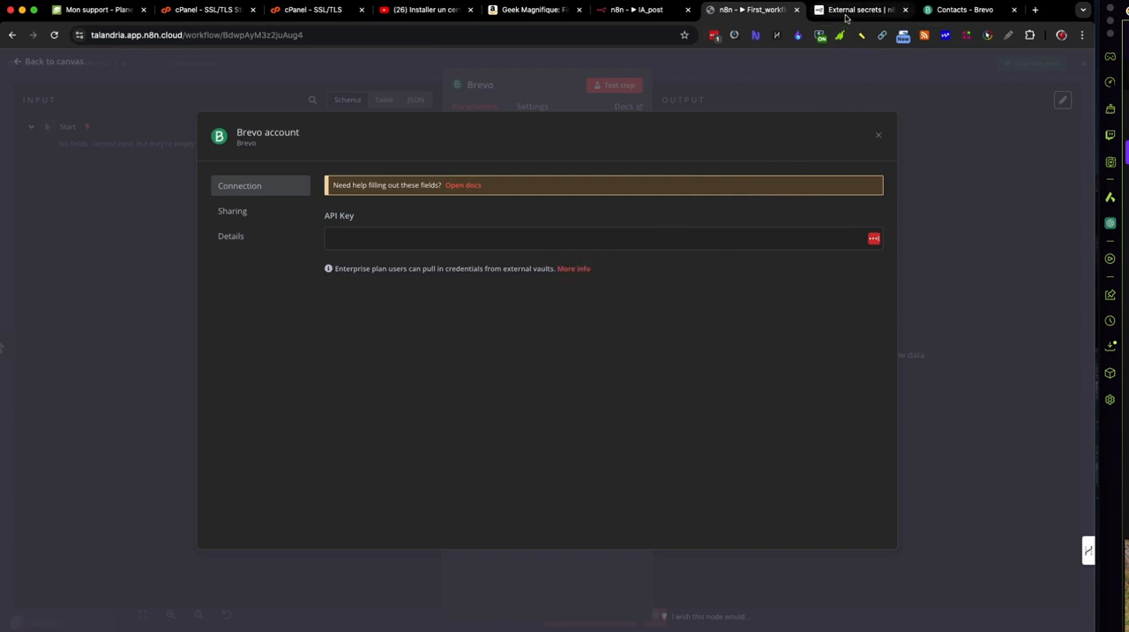
scroll(623, 333, down, 2)
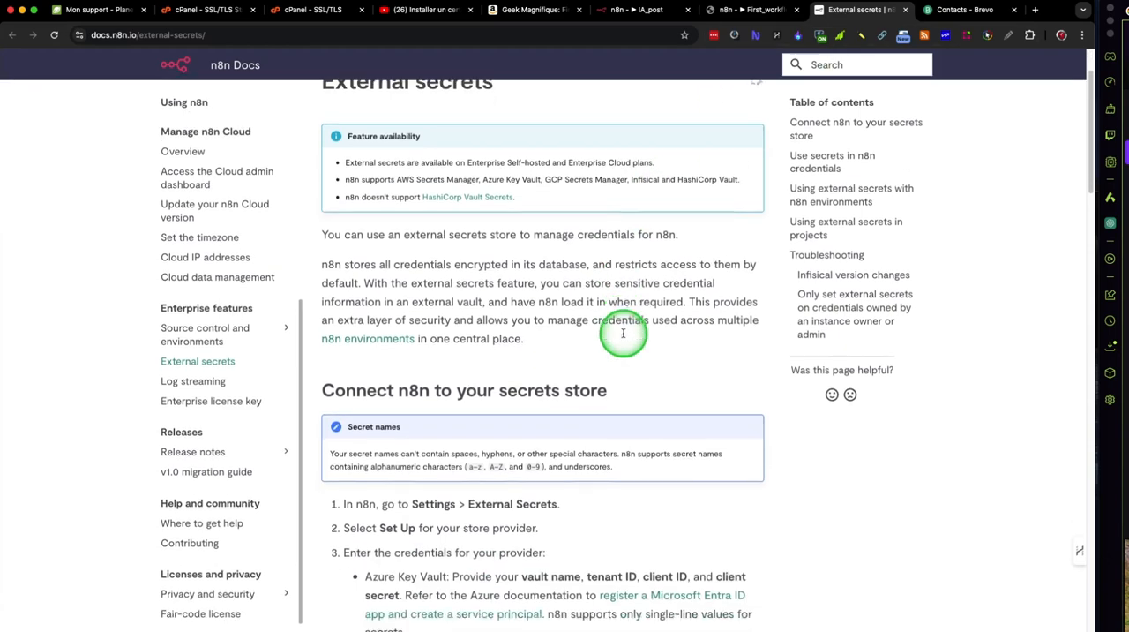
scroll(622, 335, down, 5)
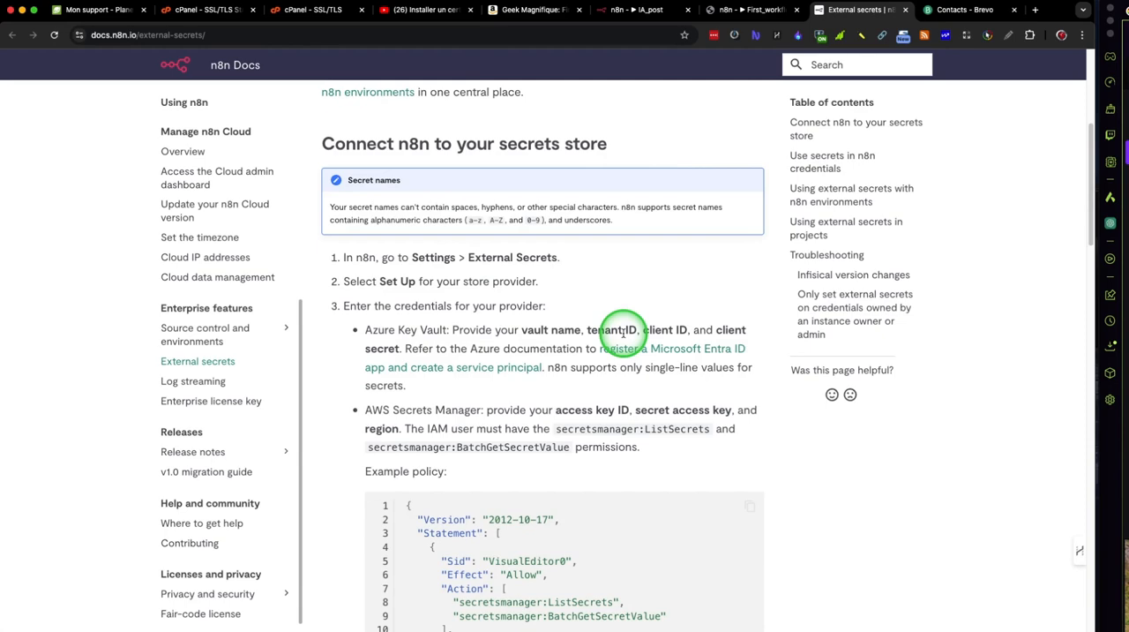
scroll(623, 332, down, 13)
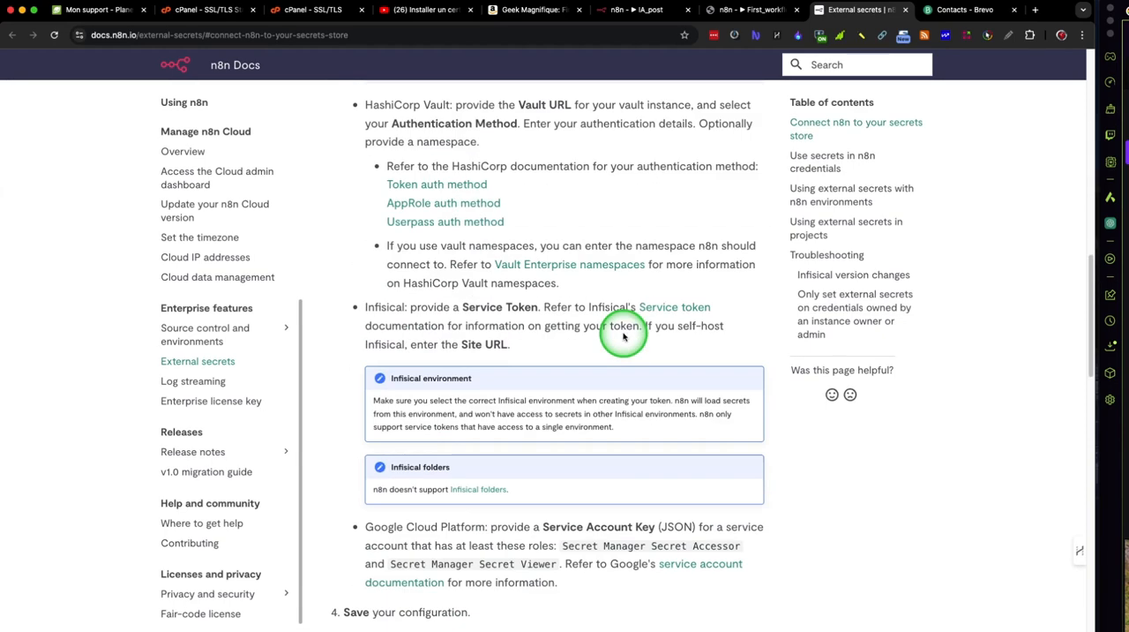
scroll(623, 336, down, 10)
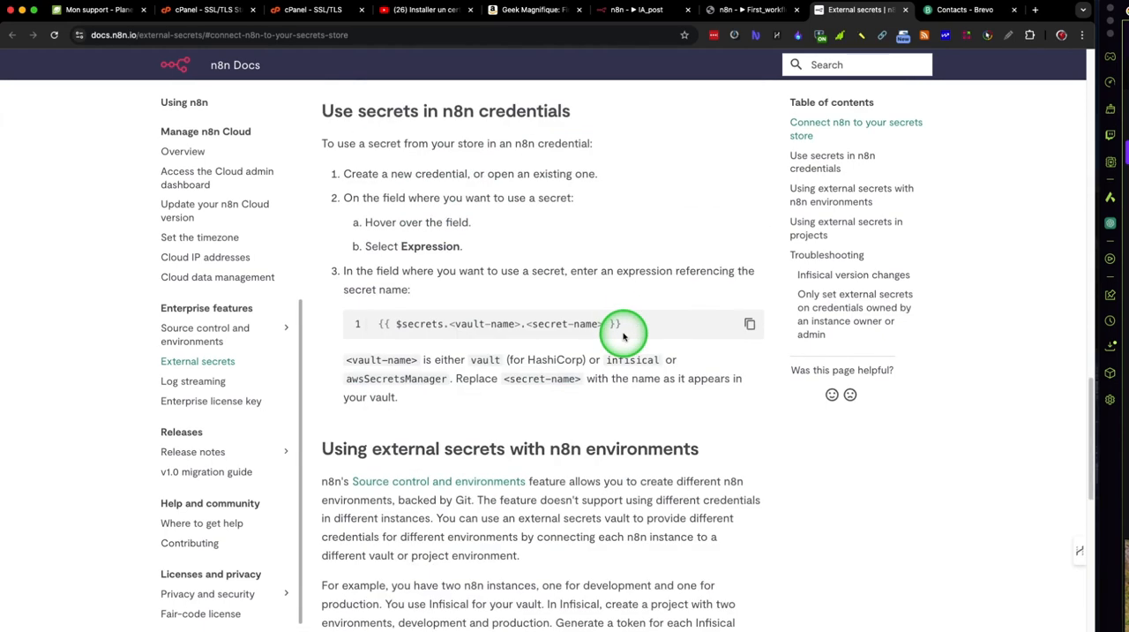
scroll(555, 350, down, 10)
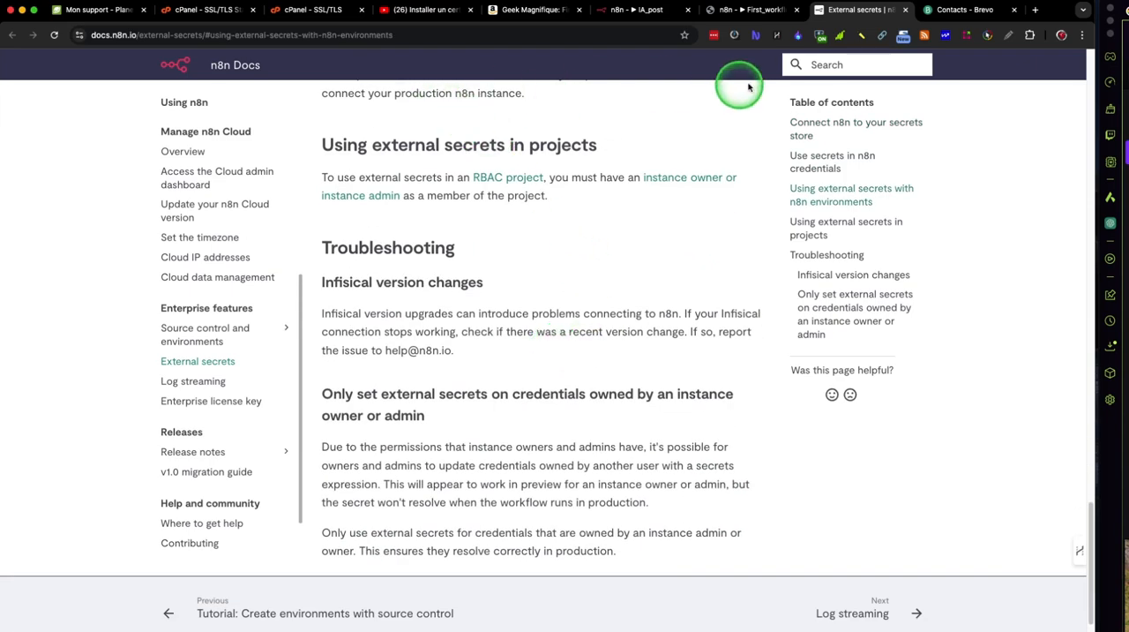
Step: Search the n8n documentation for brevo, open the Brevo credentials page and examine its API key authentication requirements
click(820, 67)
text(v)
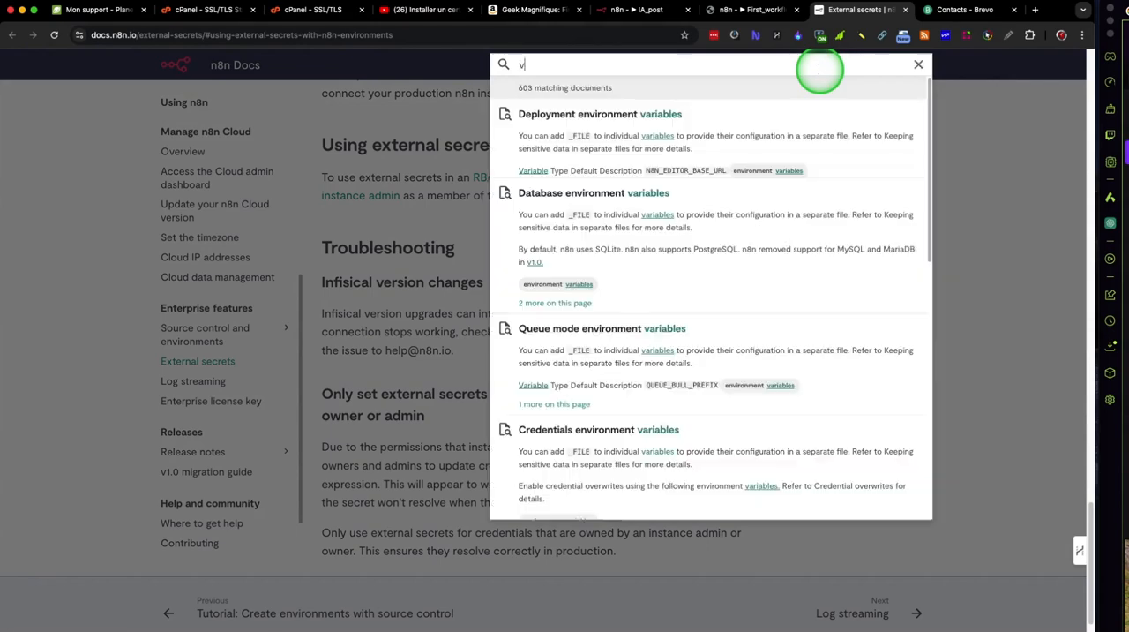
key(BackSpace)
text(brevo)
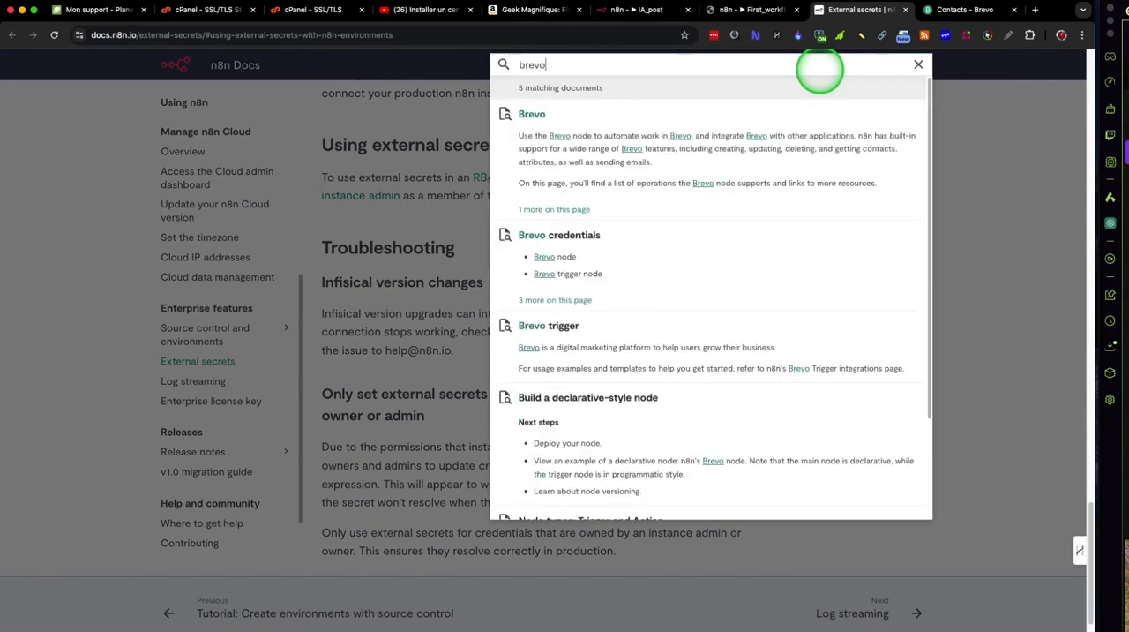
click(573, 245)
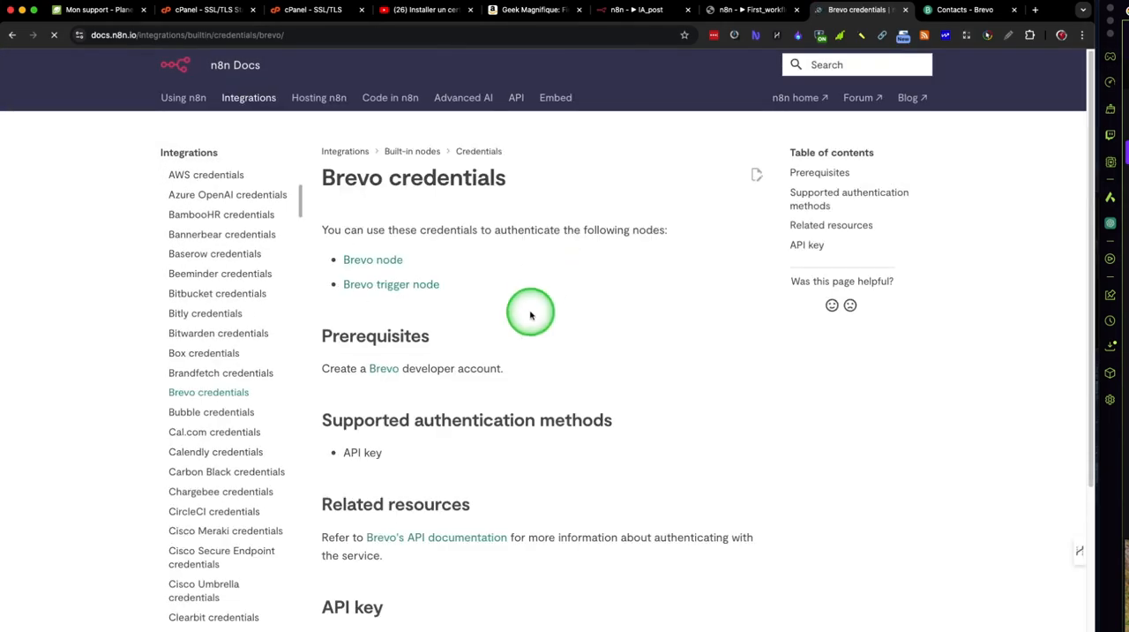
scroll(530, 314, down, 2)
scroll(530, 314, down, 2)
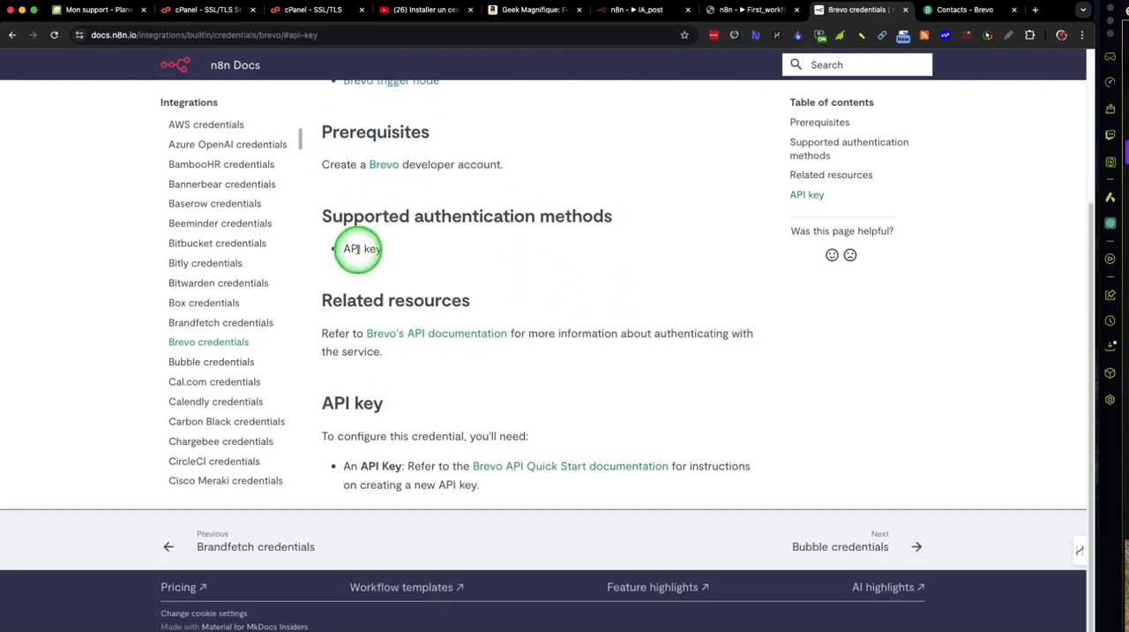
drag(344, 248, 382, 248)
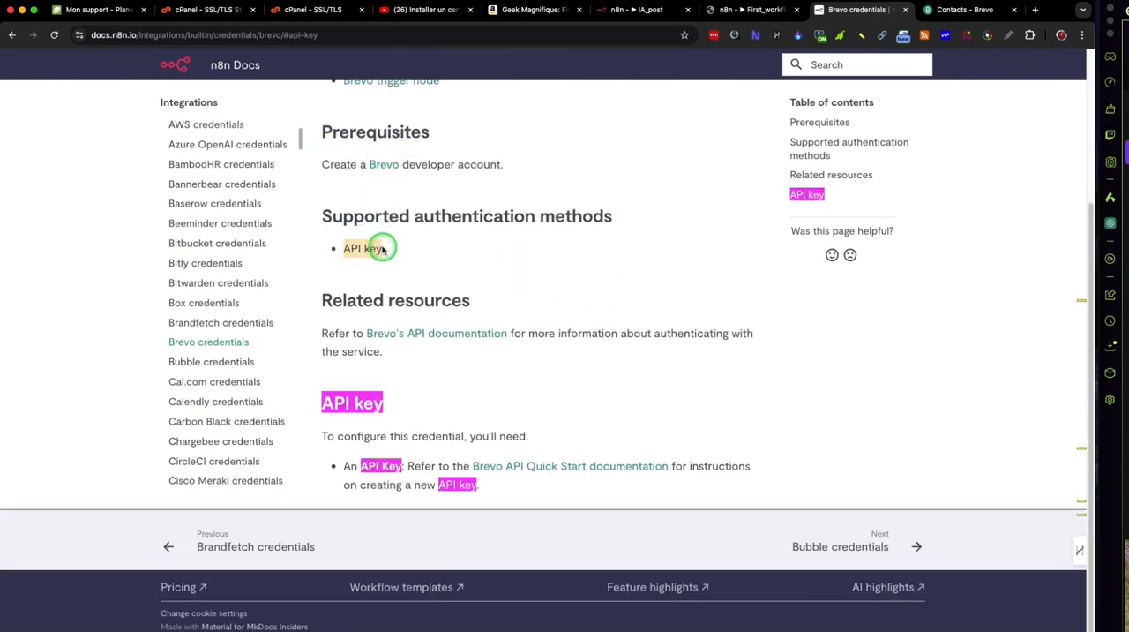
Step: Switch to Brevo, open the API keys section of the SMTP and API settings and review the existing keys
click(456, 275)
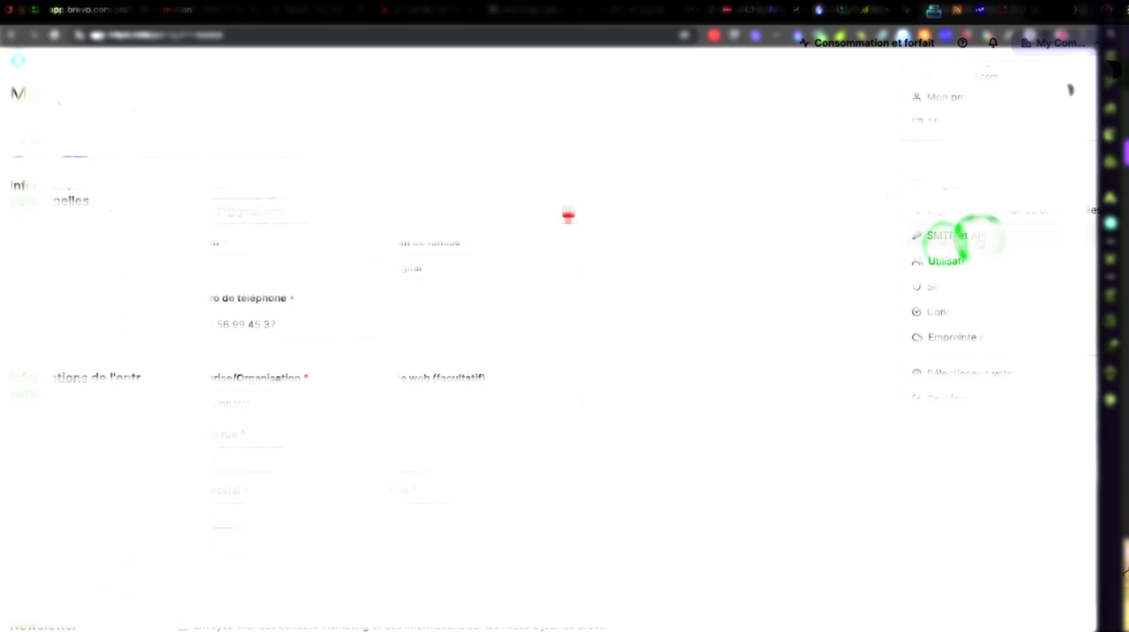
click(946, 238)
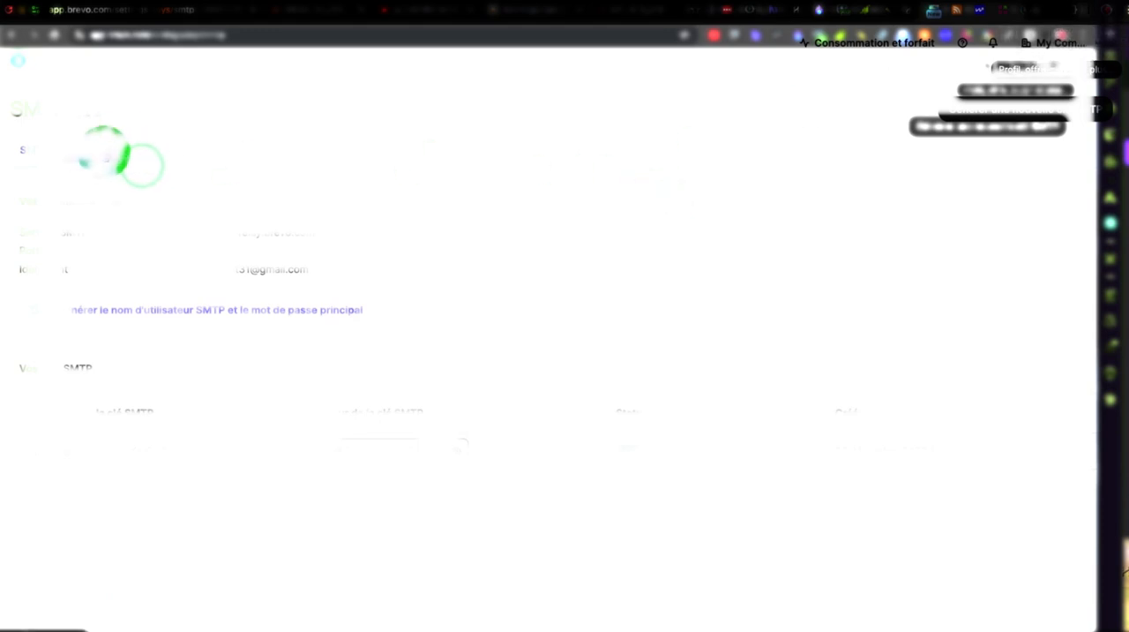
click(139, 165)
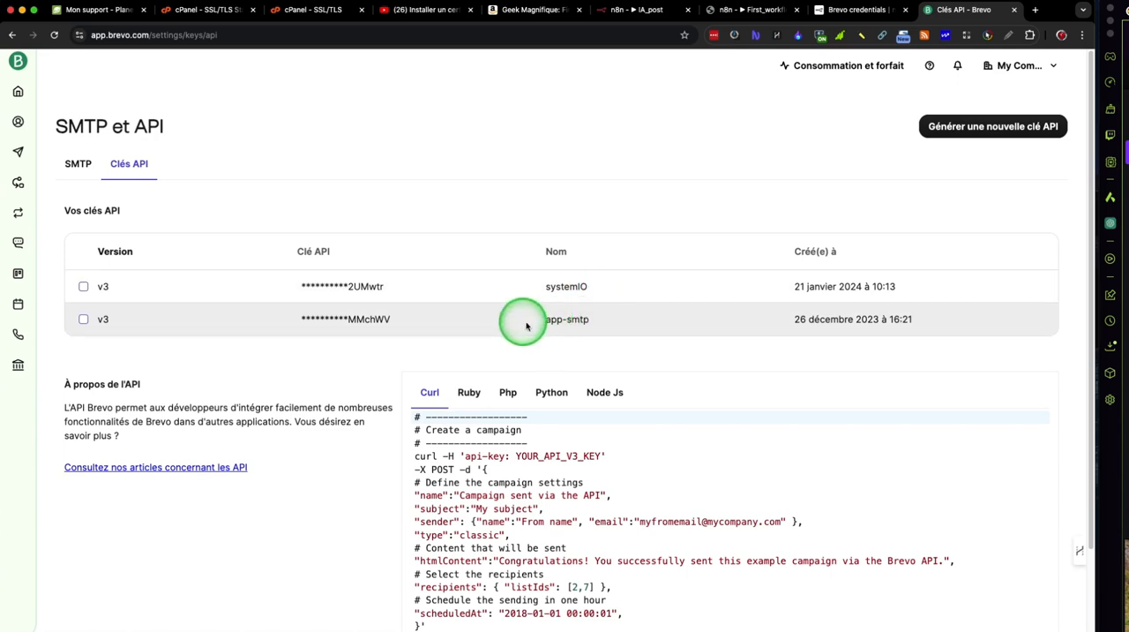
scroll(593, 327, down, 3)
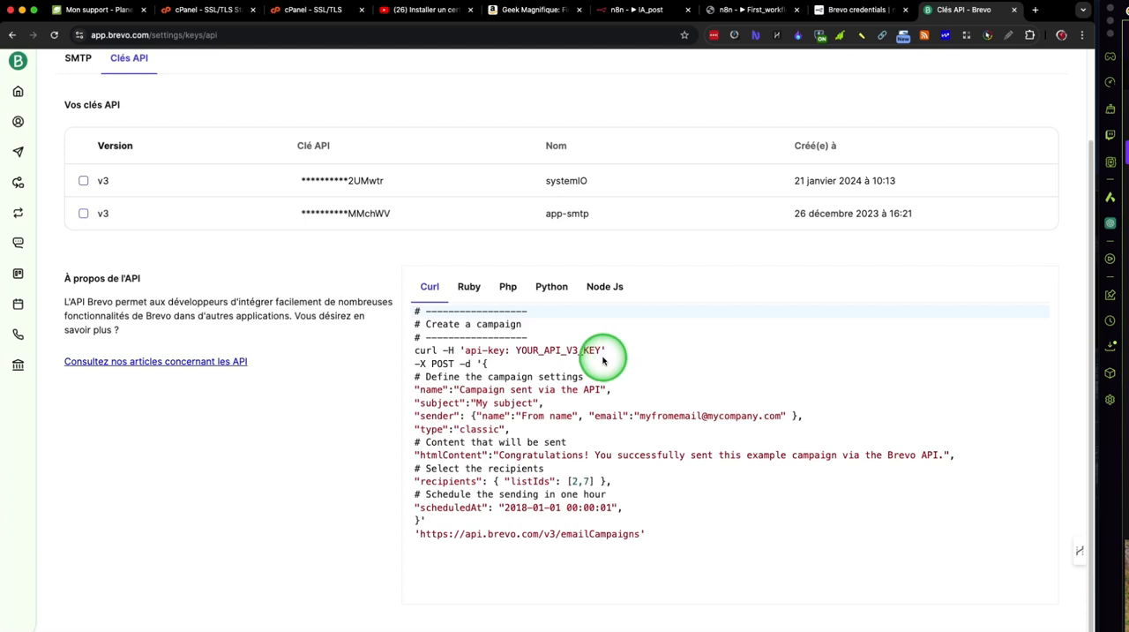
scroll(607, 361, up, 3)
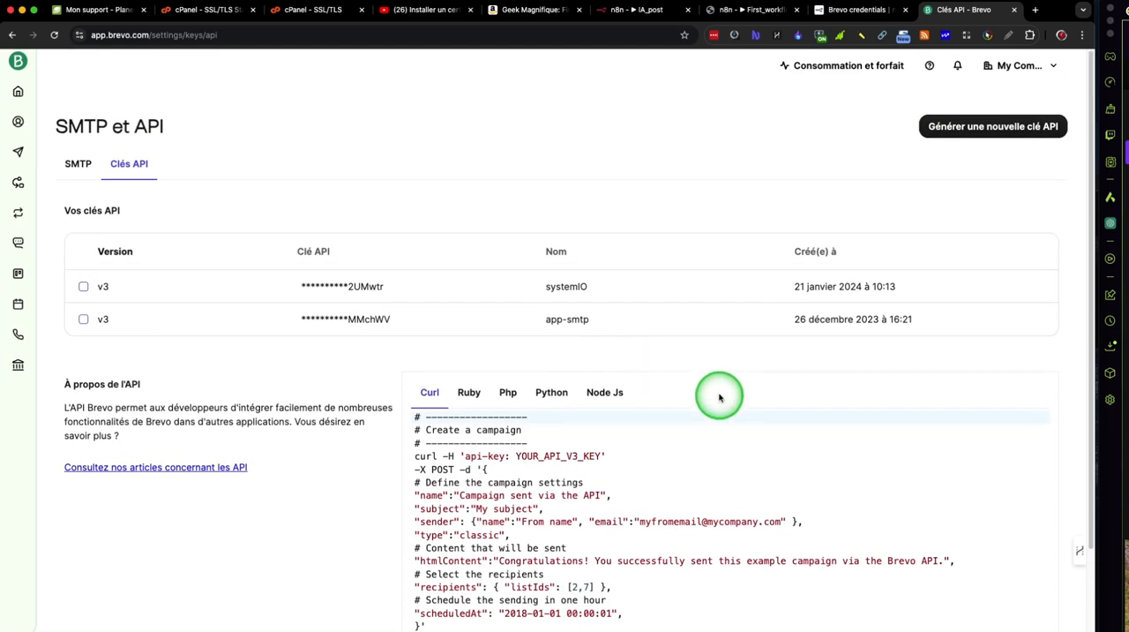
Step: Generate a new Brevo API key named n8n, copy it and close the key dialog
click(980, 129)
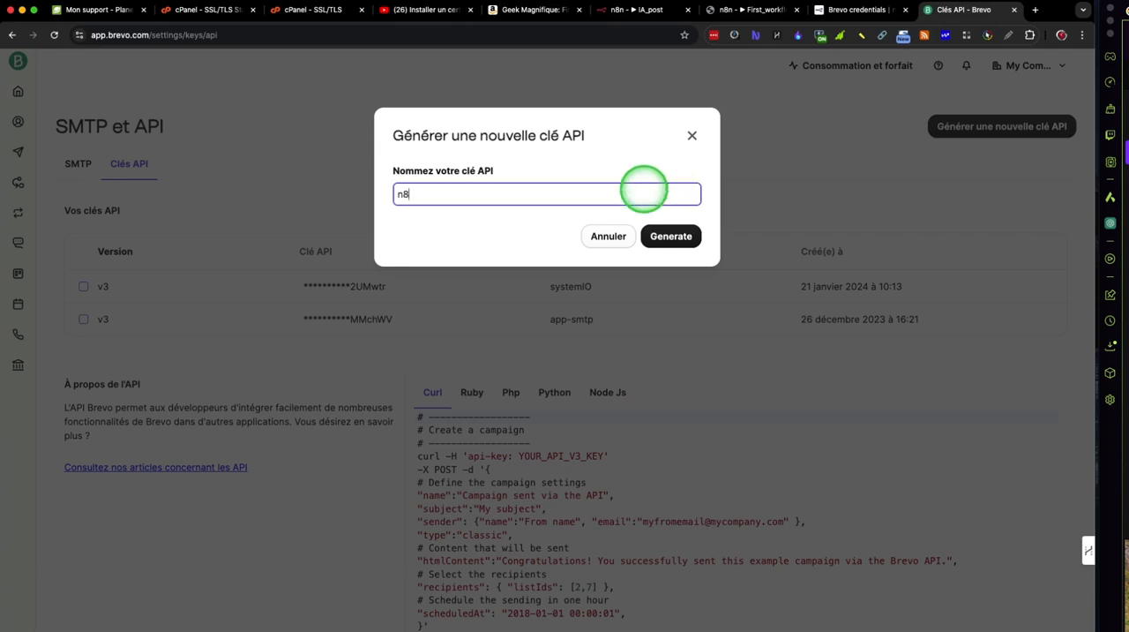
click(666, 237)
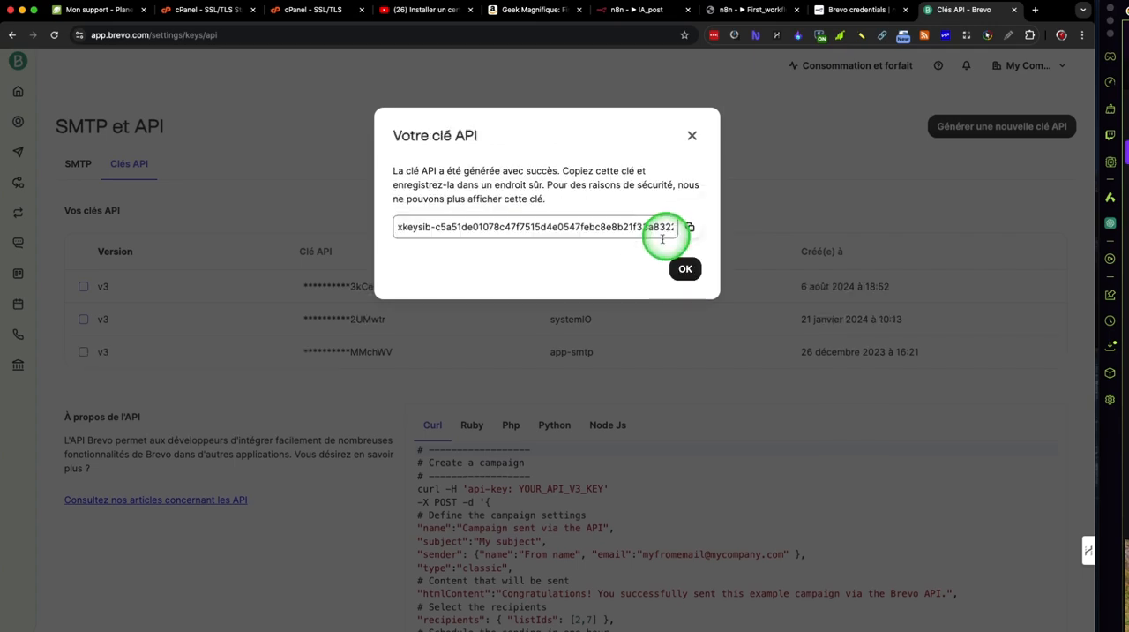
click(689, 226)
click(686, 289)
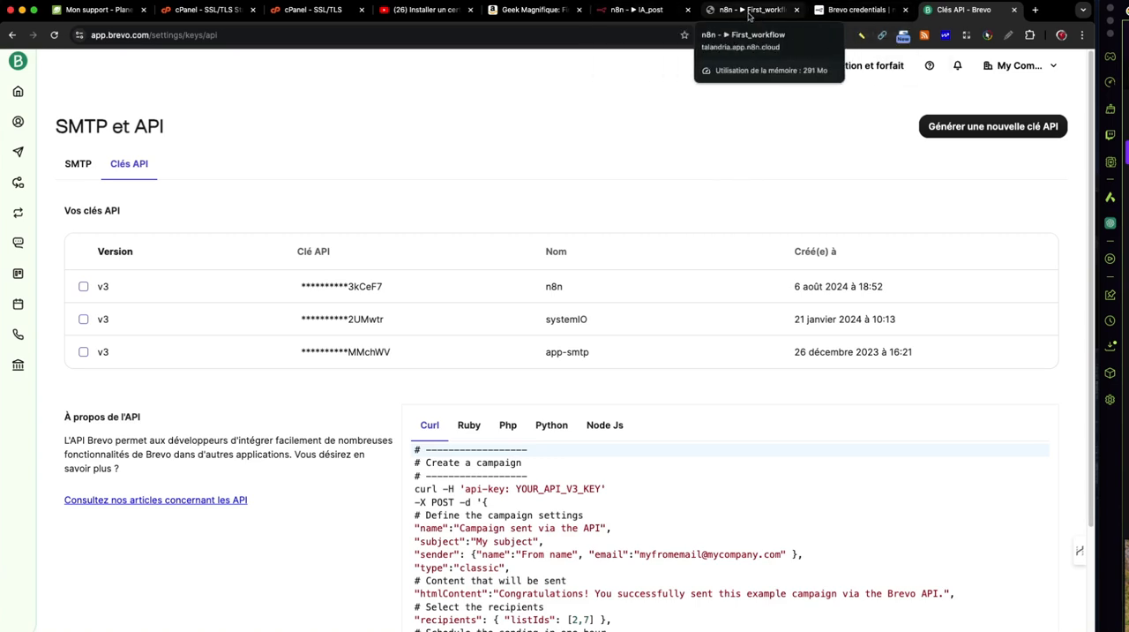
Step: Return to the First_workflow editor, paste the API key into the Brevo account credential, save it and close the credential
click(765, 14)
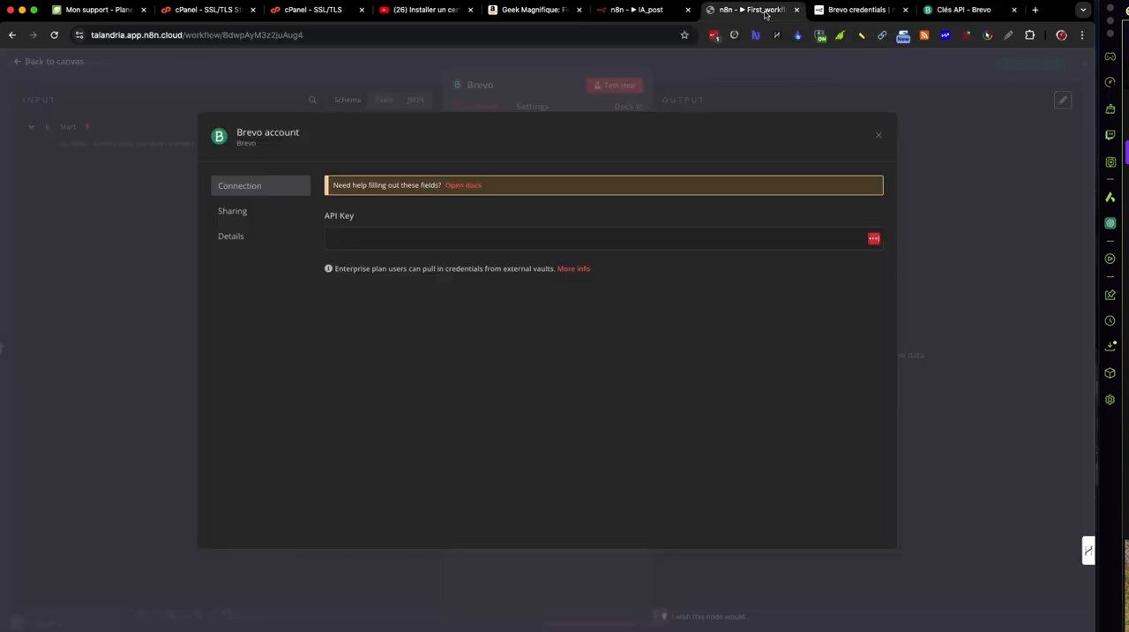
click(464, 251)
key(super+v)
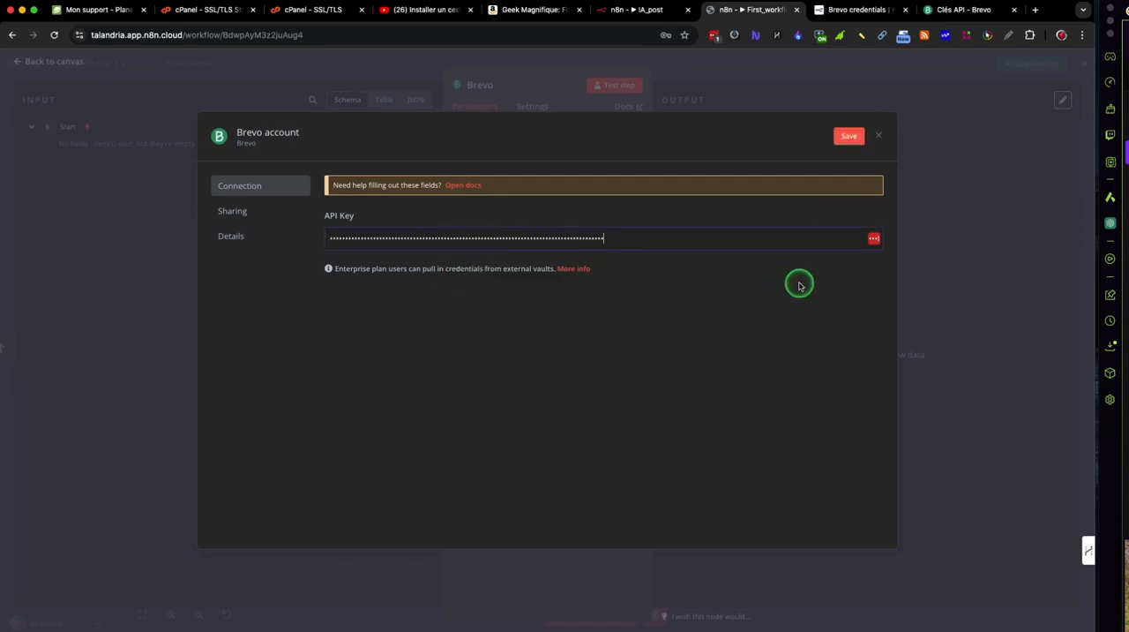
click(850, 138)
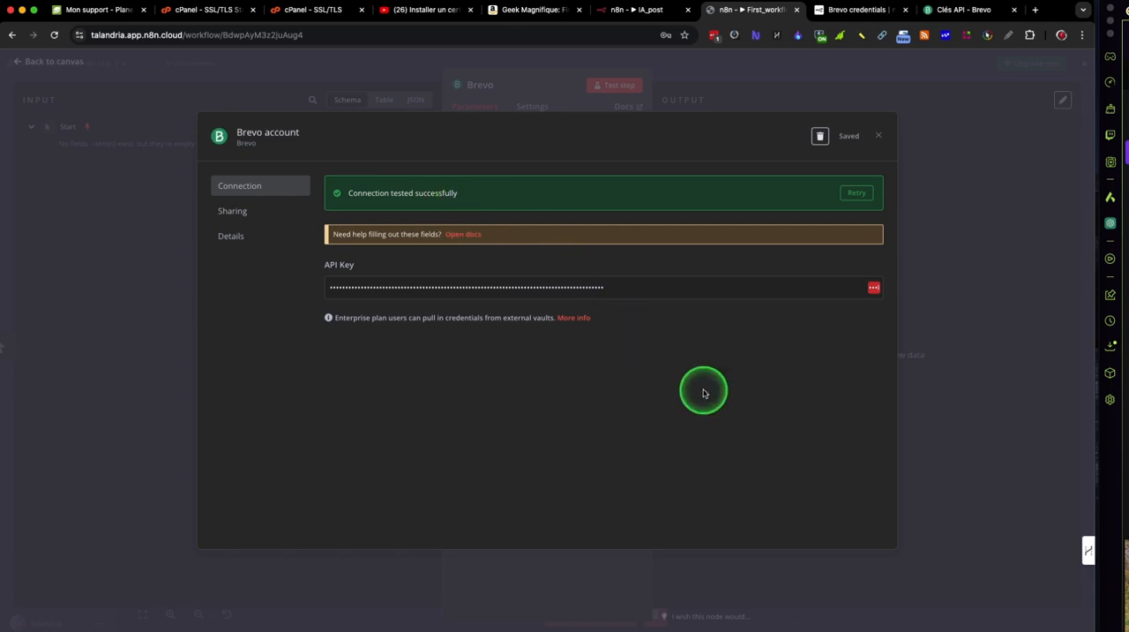
click(876, 140)
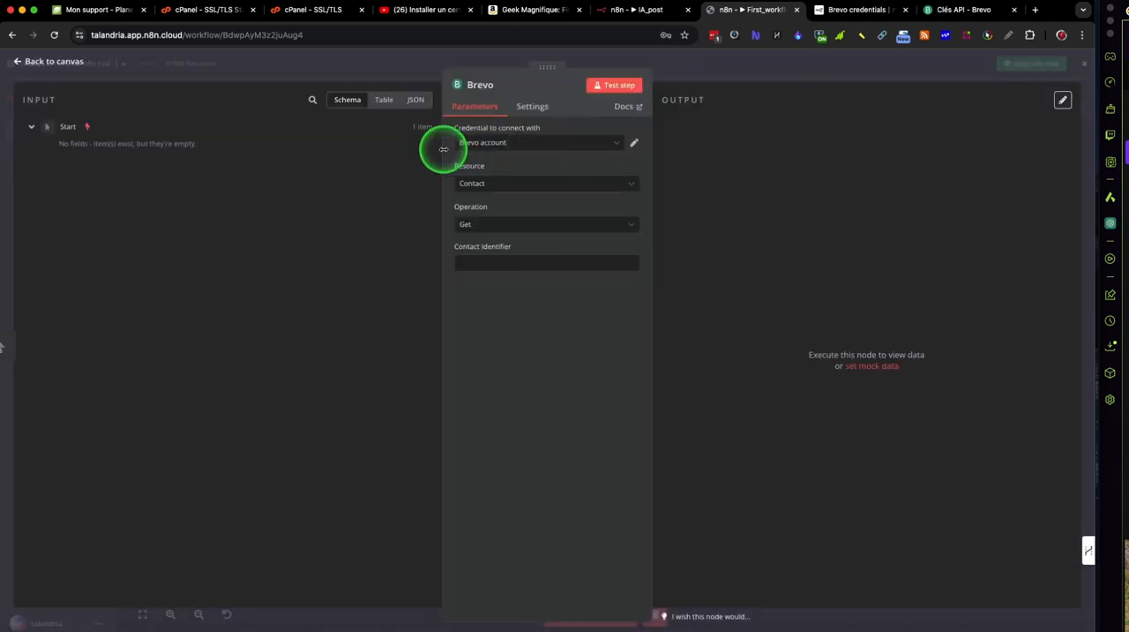
Step: Set the Brevo node to the Email resource with the Send operation and enter the subject "Mon email test depuis N8N"
click(497, 187)
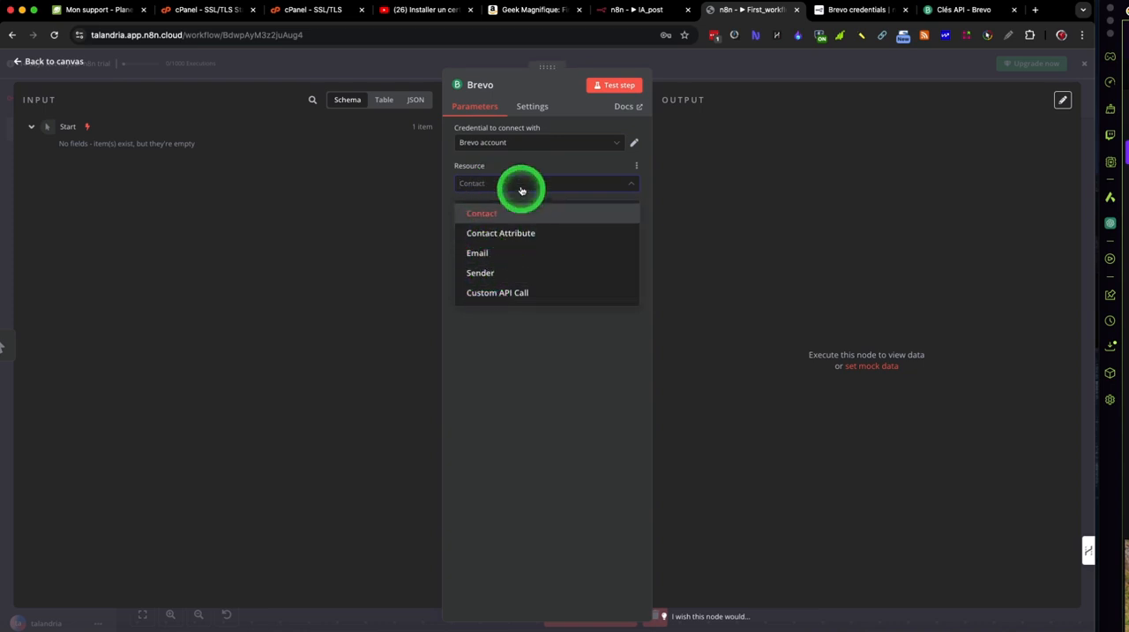
click(504, 252)
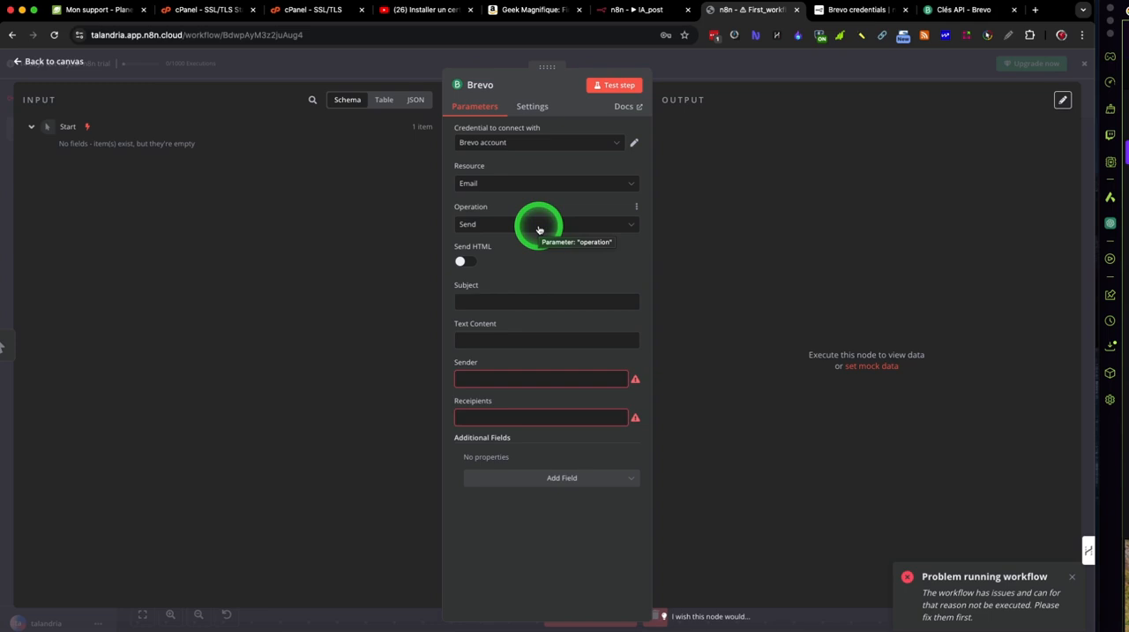
click(536, 304)
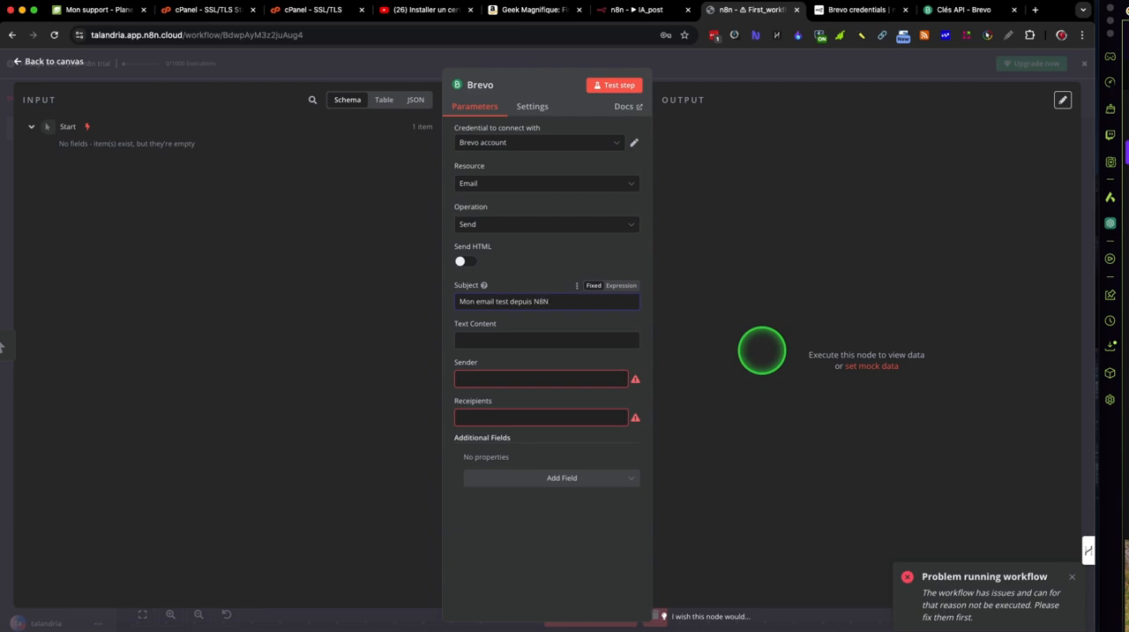
Step: Fill in the sender's e-mail address and a recipient address based on it with the +N8N suffix
click(542, 377)
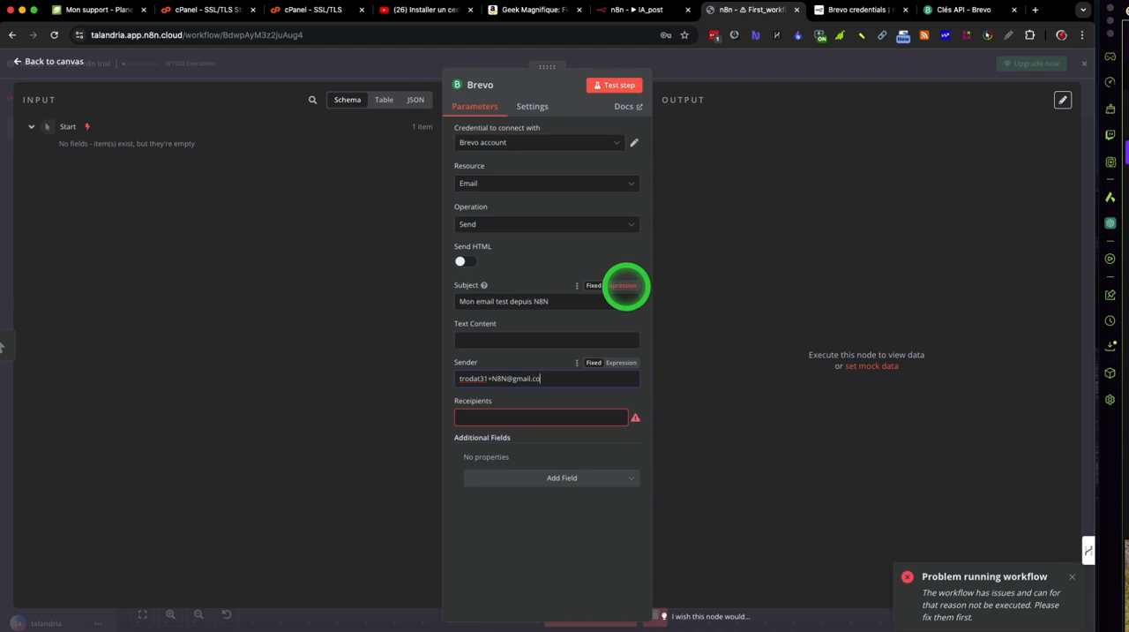
click(563, 413)
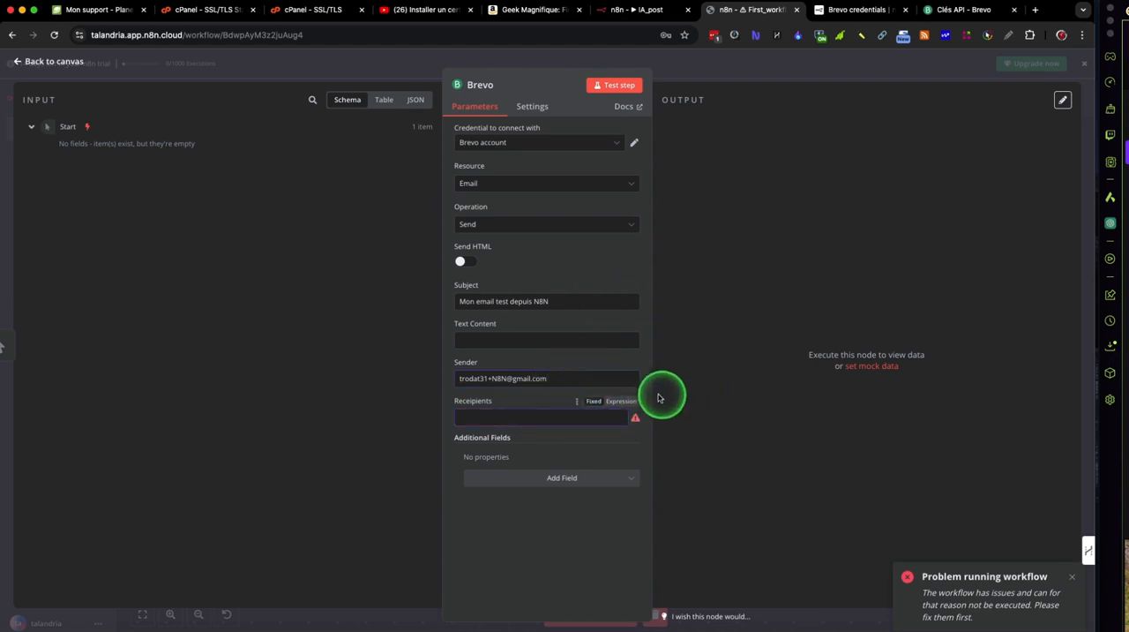
click(505, 379)
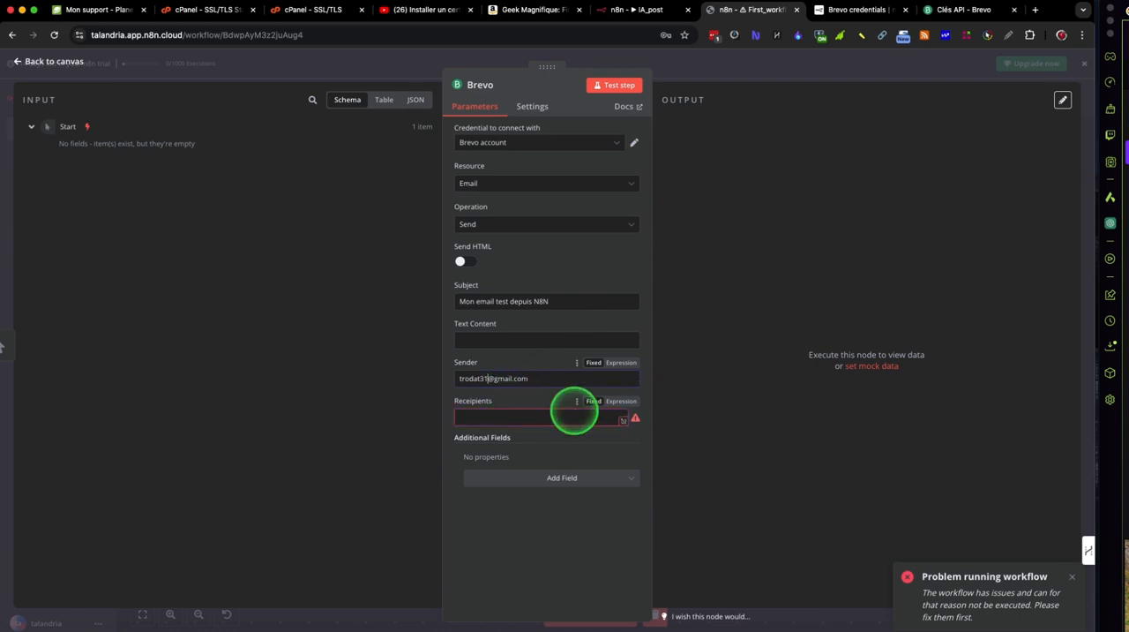
click(523, 414)
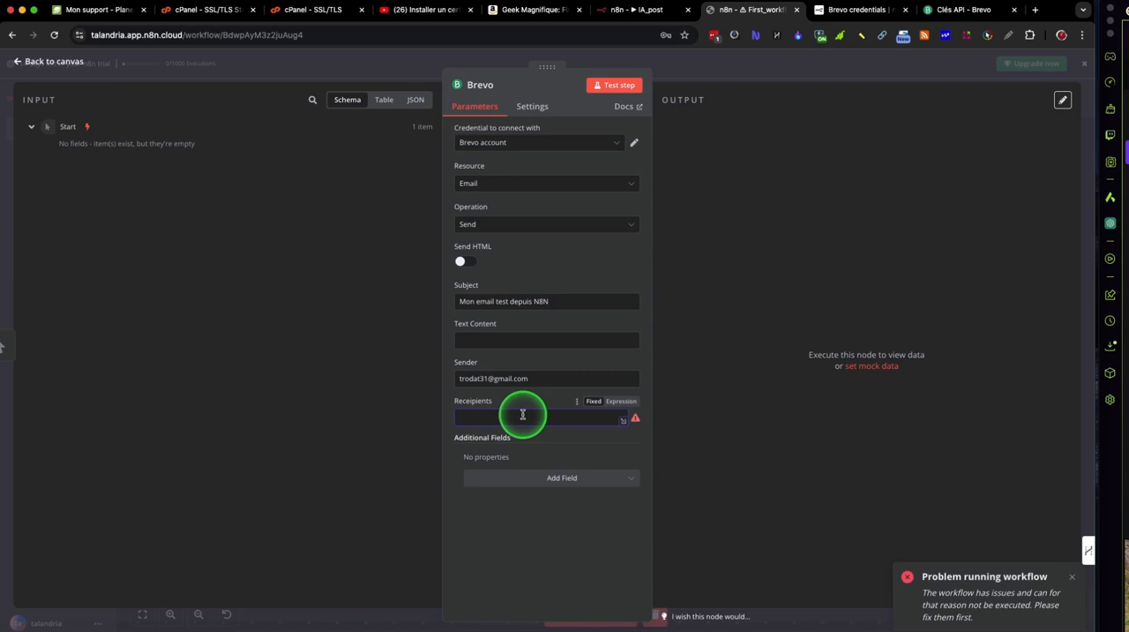
triple_click(514, 378)
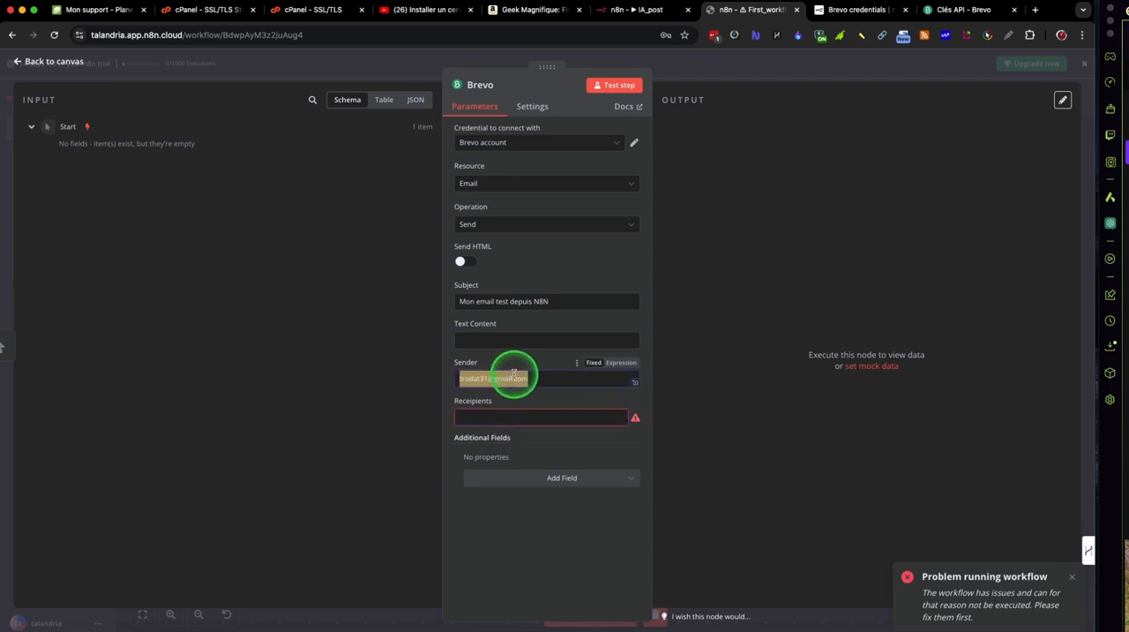
click(492, 417)
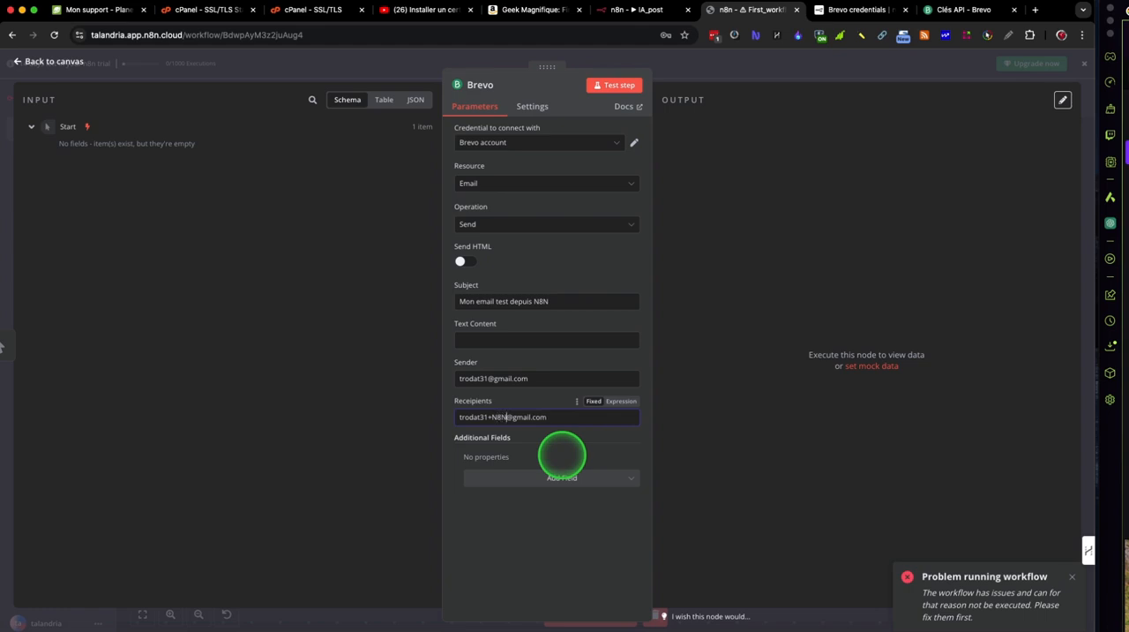
click(604, 449)
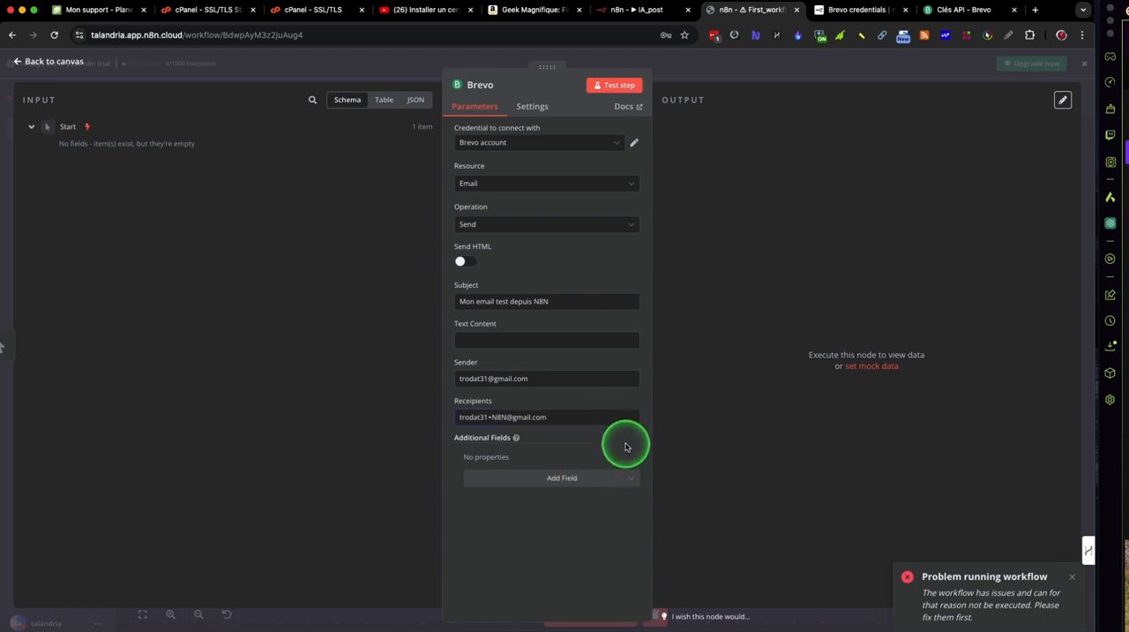
Step: Set the email's text content to "Contenu de mon email dans le Body" and test the Brevo node
click(617, 82)
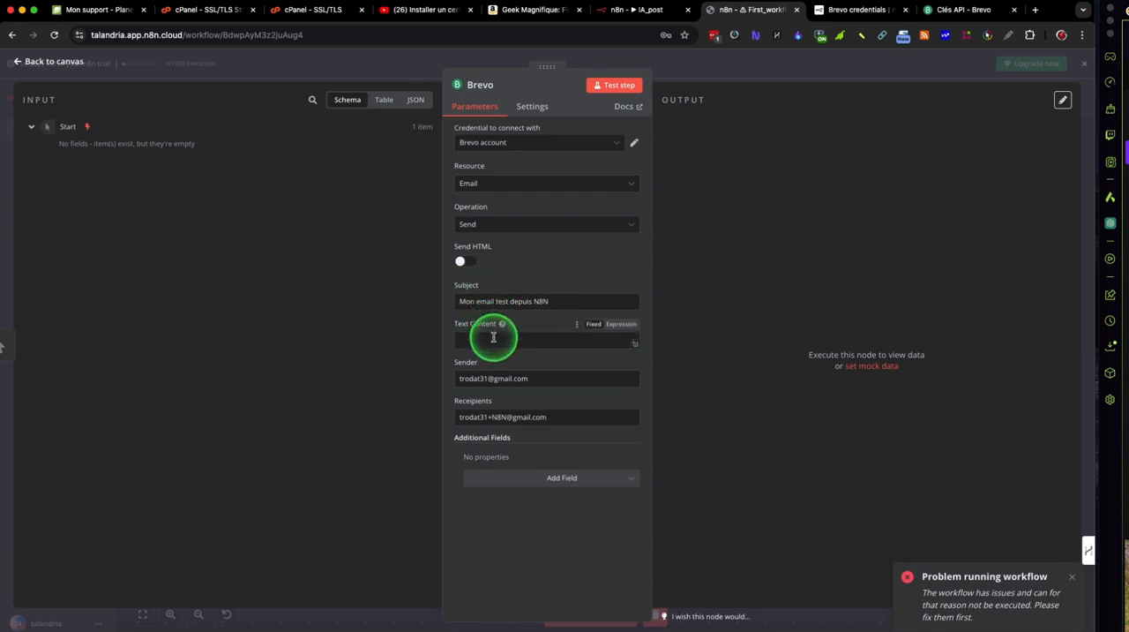
click(494, 341)
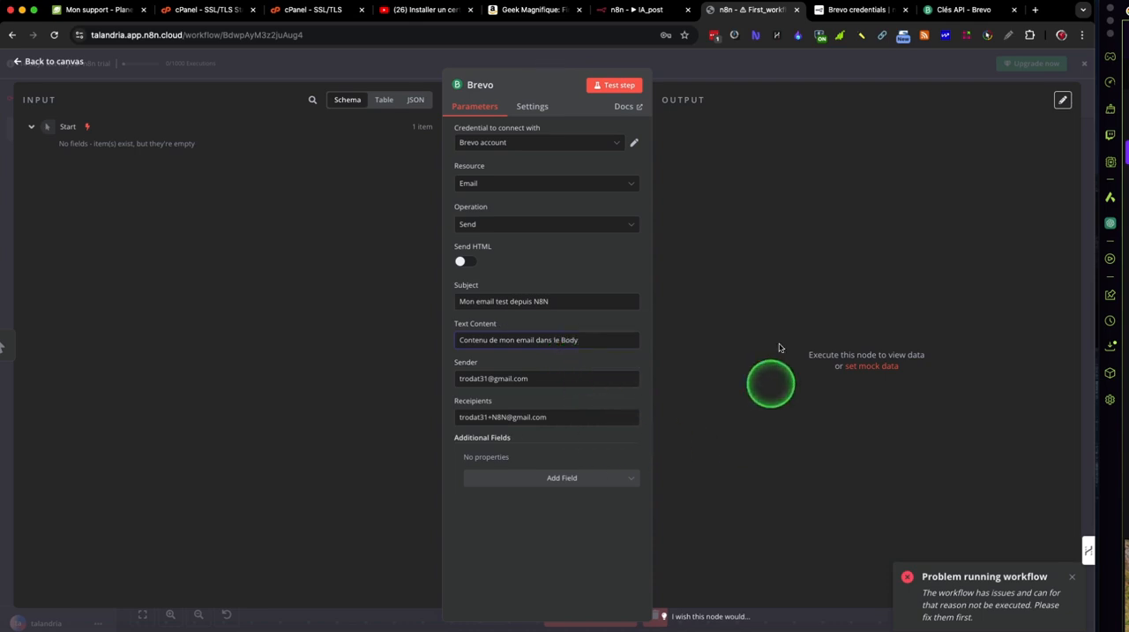
click(620, 86)
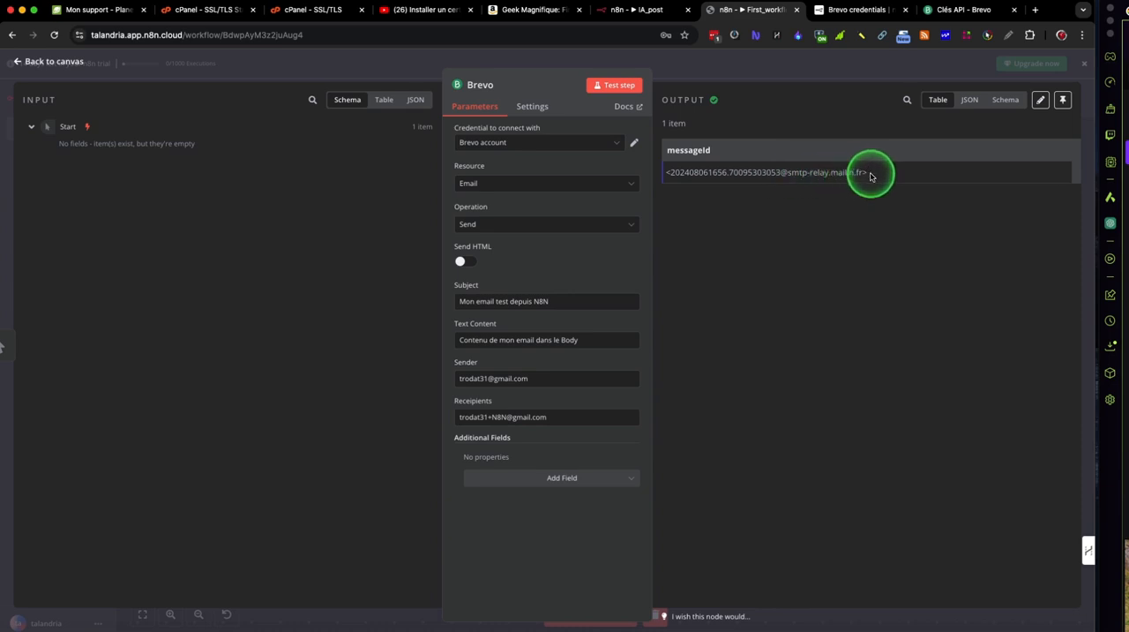
Step: Examine the Brevo node's output in the JSON and Schema views, and check the Brevo account
click(971, 102)
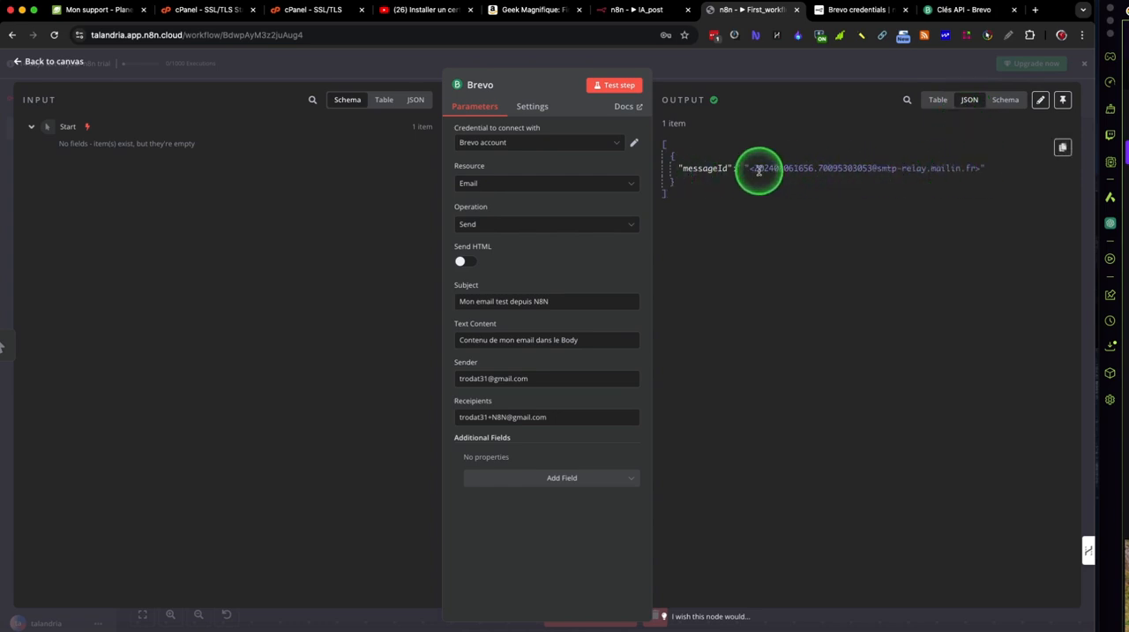
click(1005, 101)
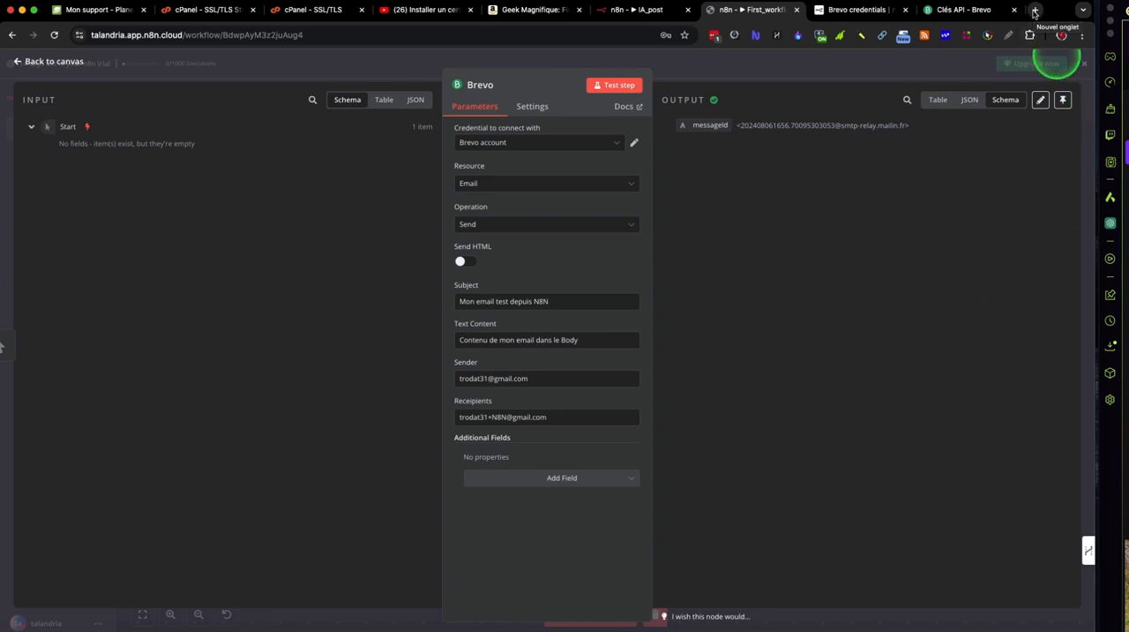
click(952, 12)
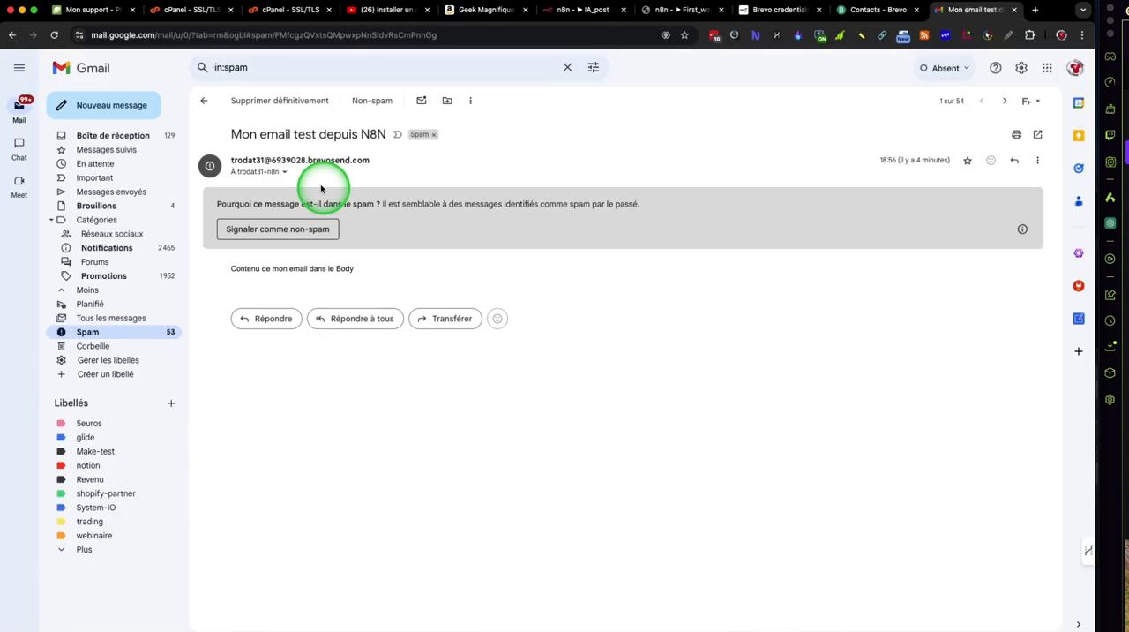
click(326, 229)
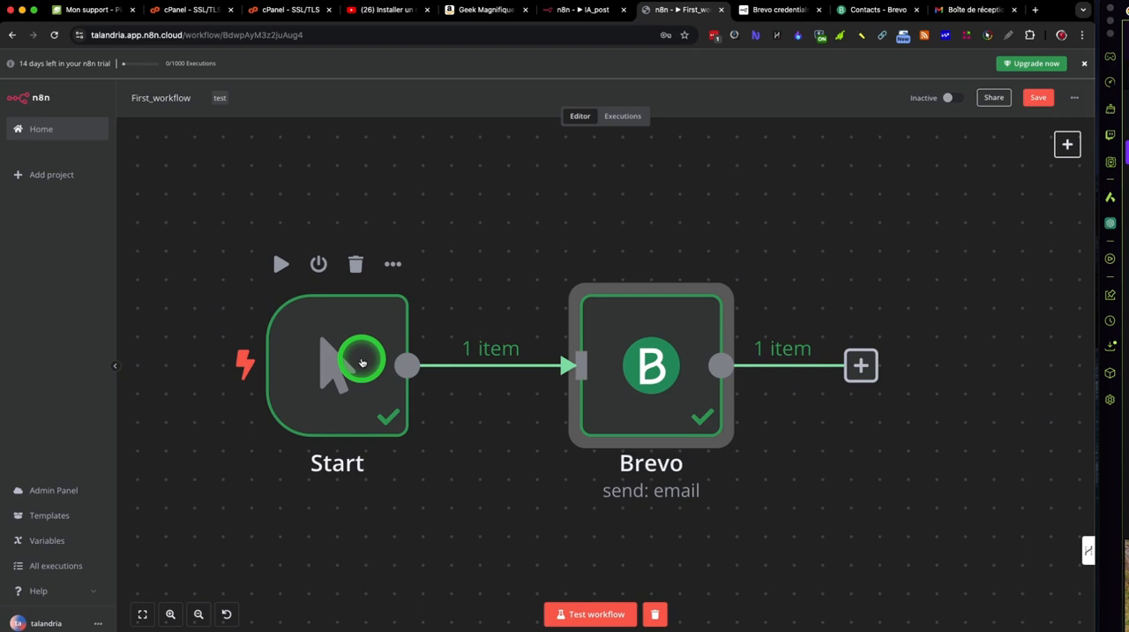
Step: Move the Start and Brevo nodes further left on the workflow canvas
drag(361, 362, 269, 365)
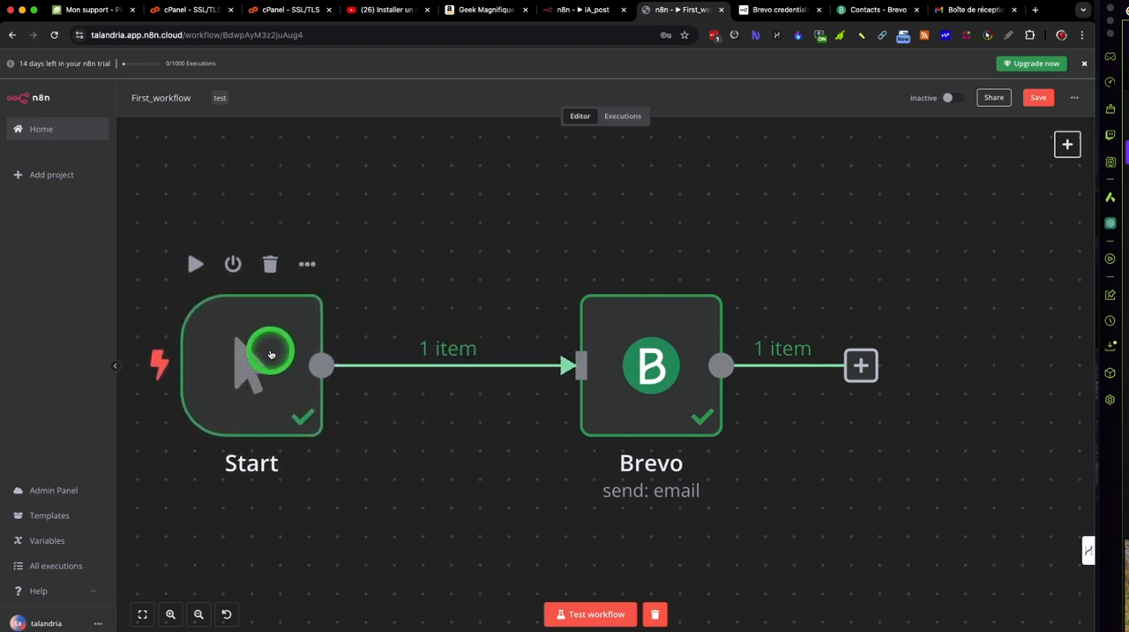
drag(642, 385, 528, 386)
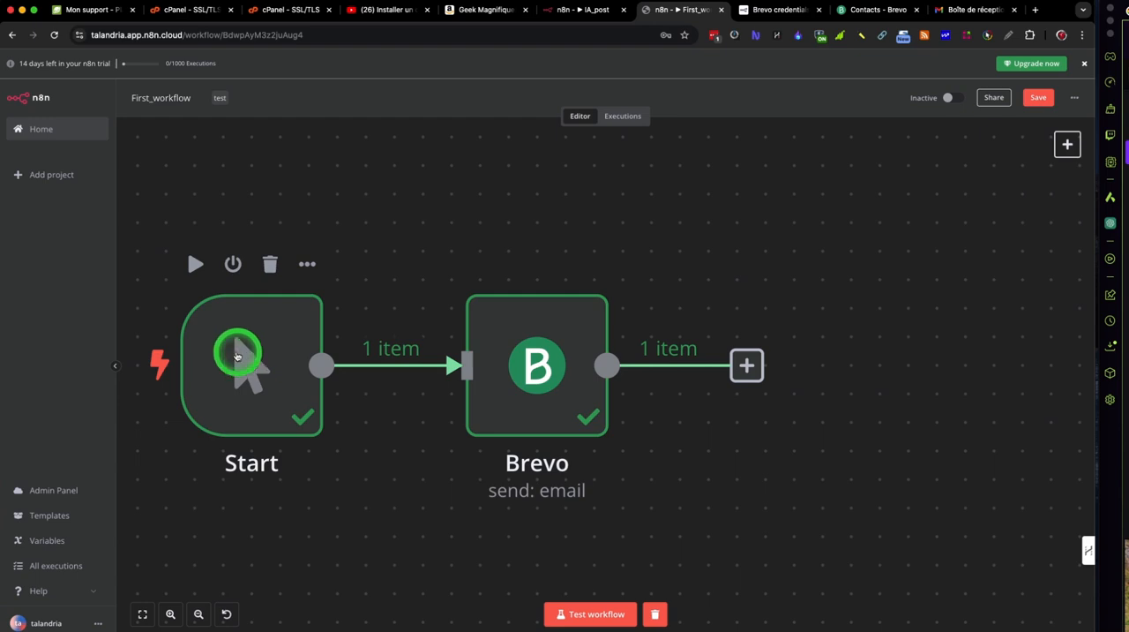
Step: Check the Start node's trigger marker, open the node and examine the notes in its settings
mouse_move(161, 361)
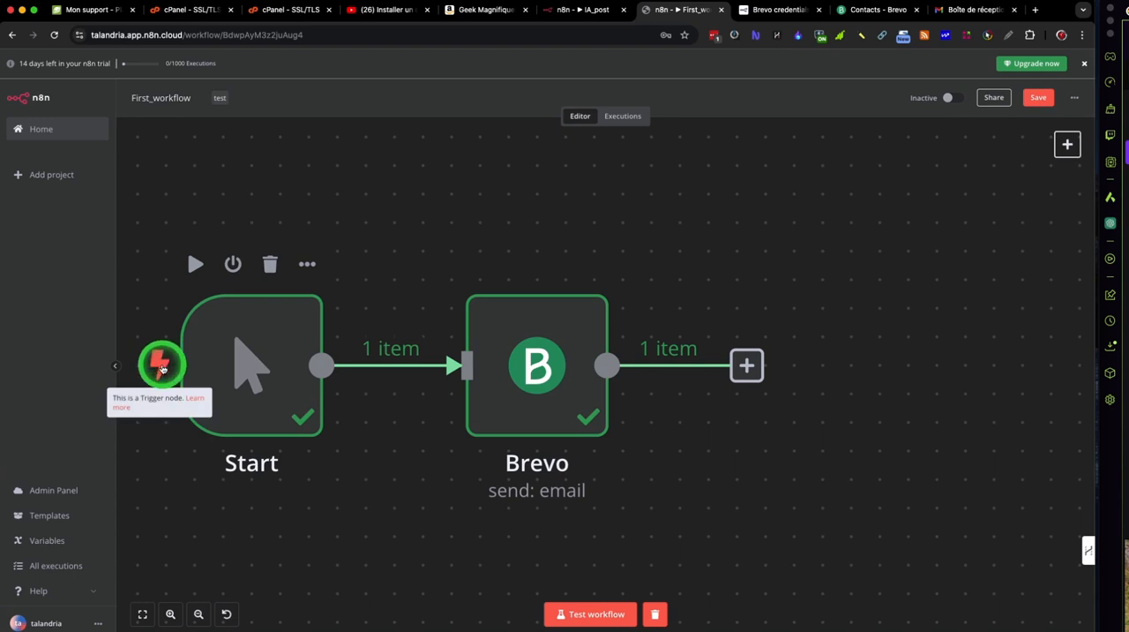
click(160, 366)
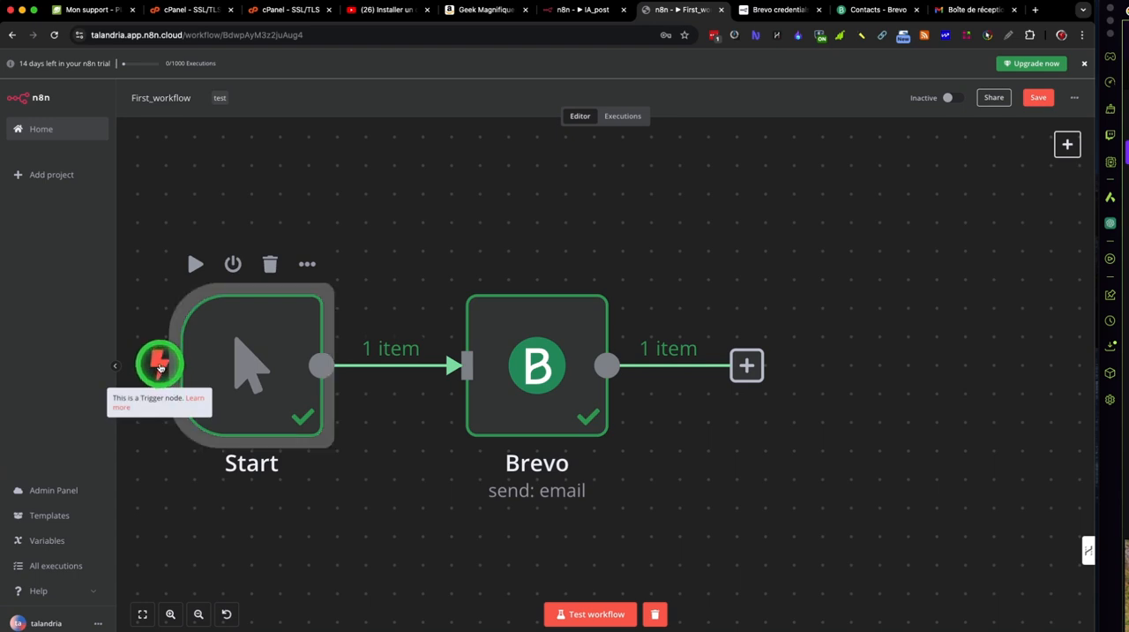
double_click(160, 365)
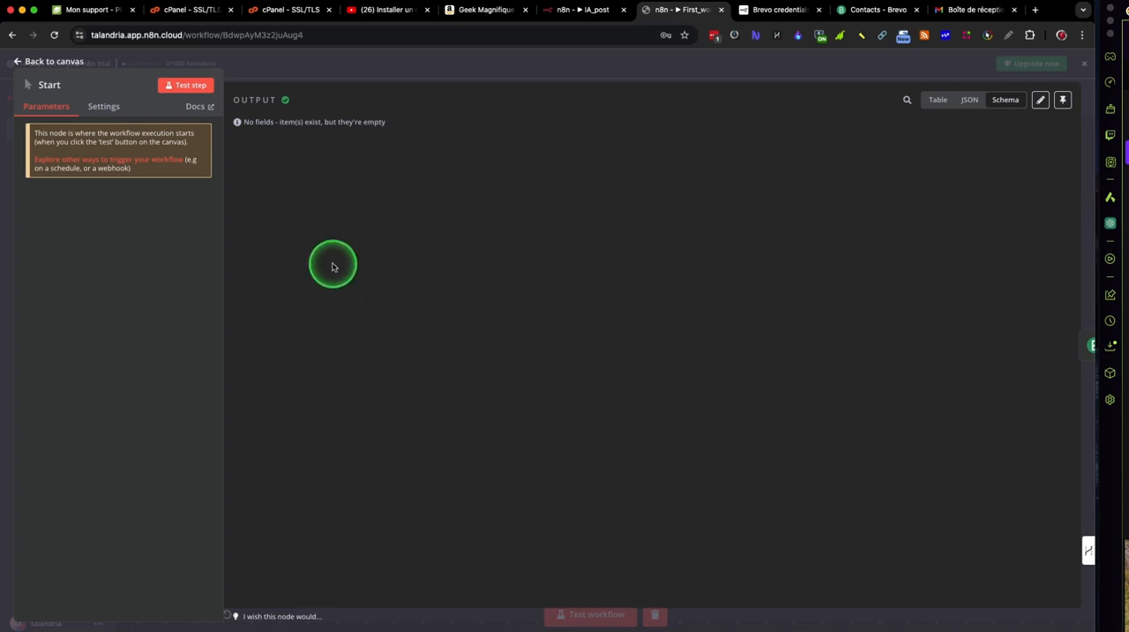
click(104, 107)
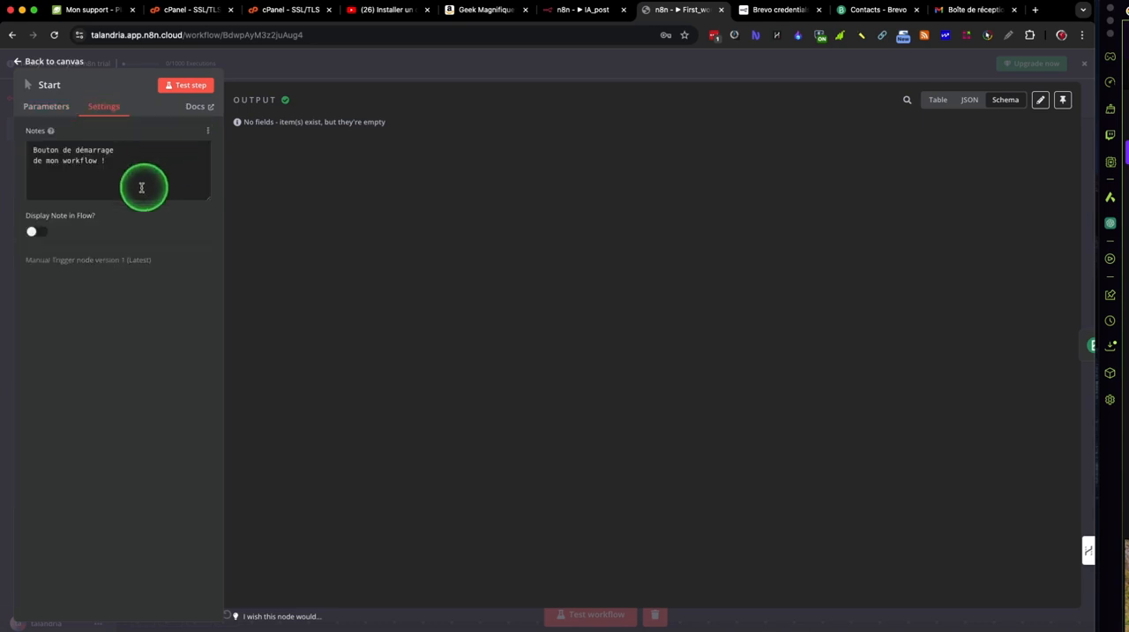
Step: Check the Start node's parameters and return to the workflow canvas
click(58, 108)
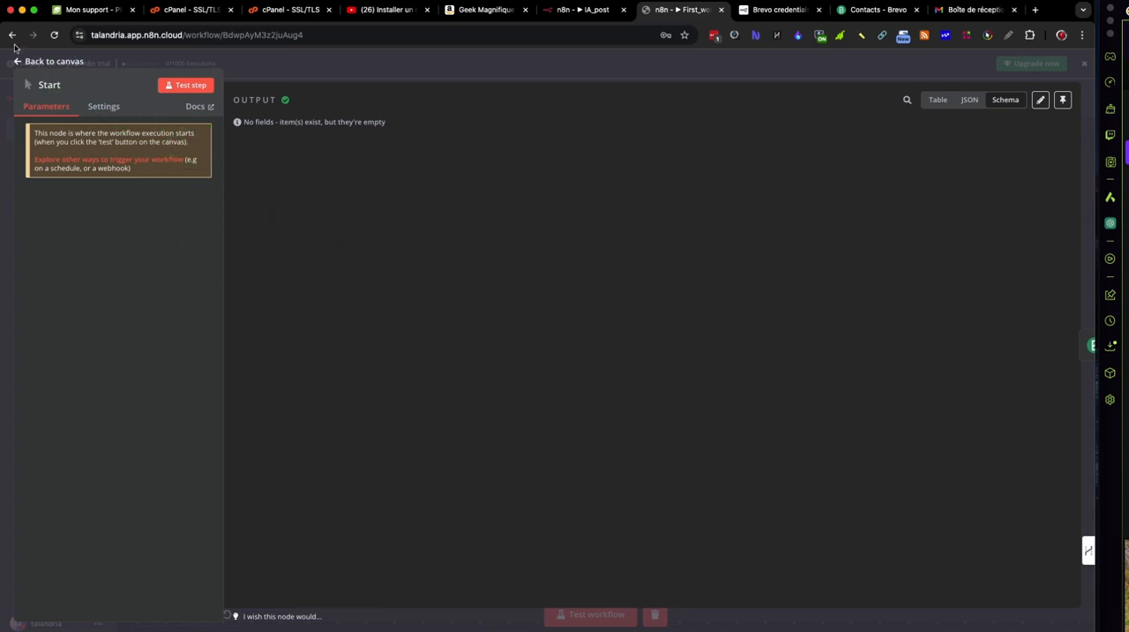
click(16, 59)
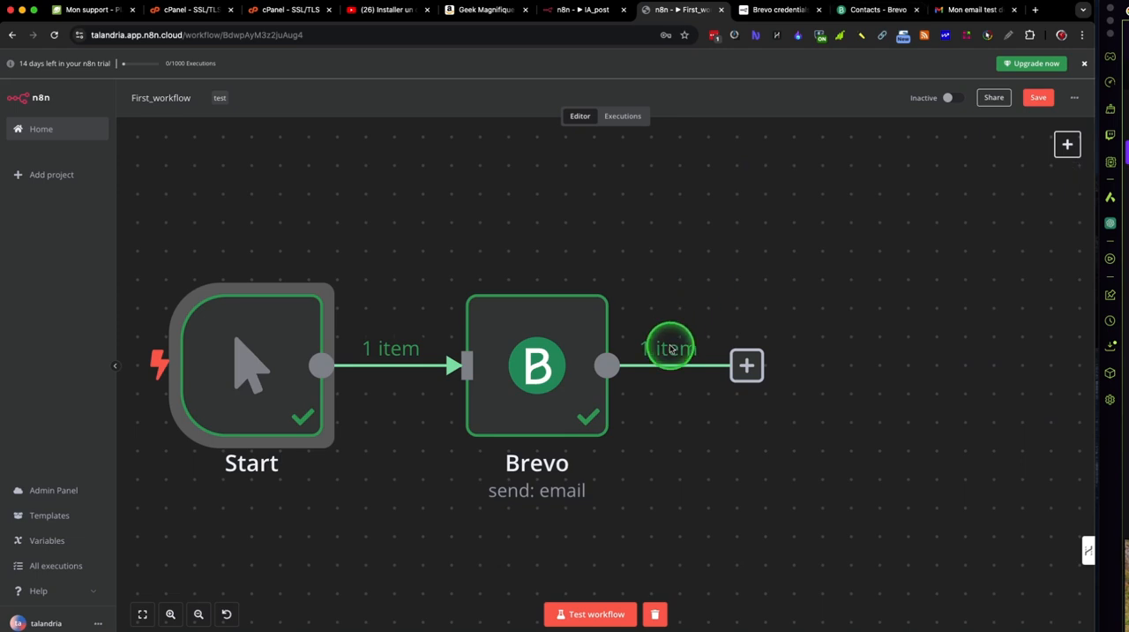
mouse_move(550, 356)
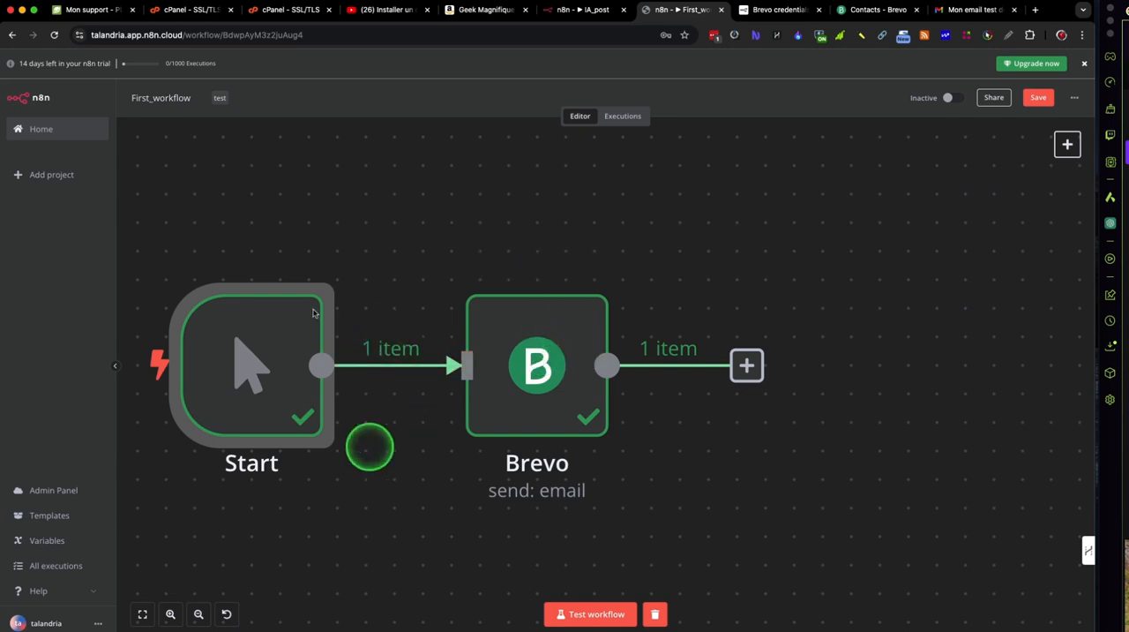
mouse_move(392, 360)
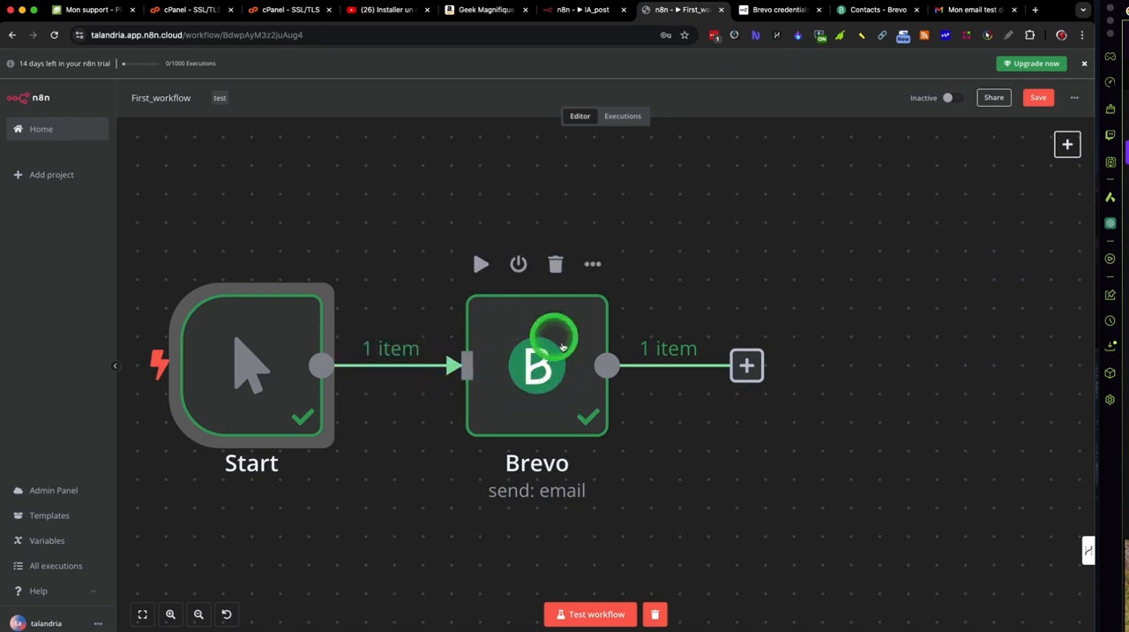
Step: Move the Brevo node farther from Start and insert a Brevo "Get many contacts" action on the connection between them
double_click(562, 382)
drag(563, 382, 658, 388)
mouse_move(458, 362)
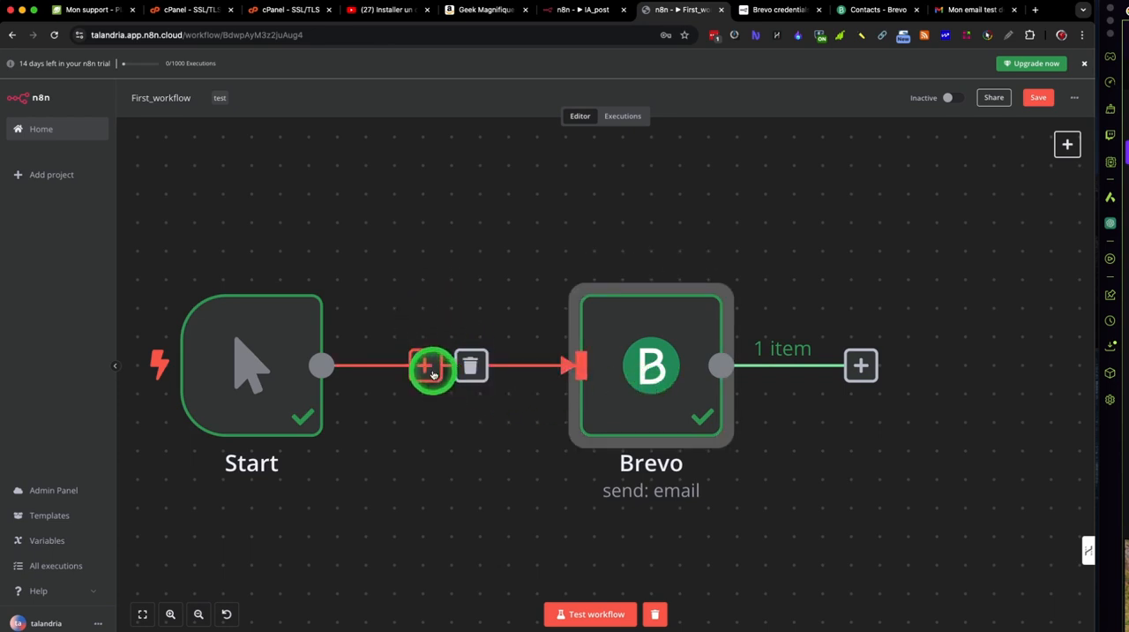
click(431, 369)
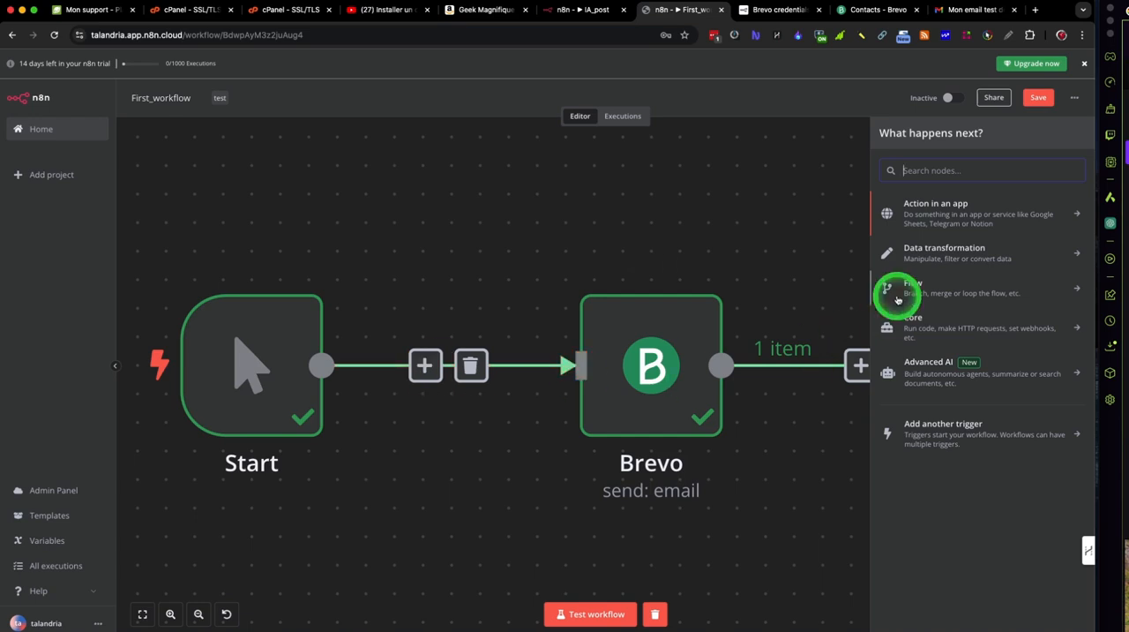
text(brevo)
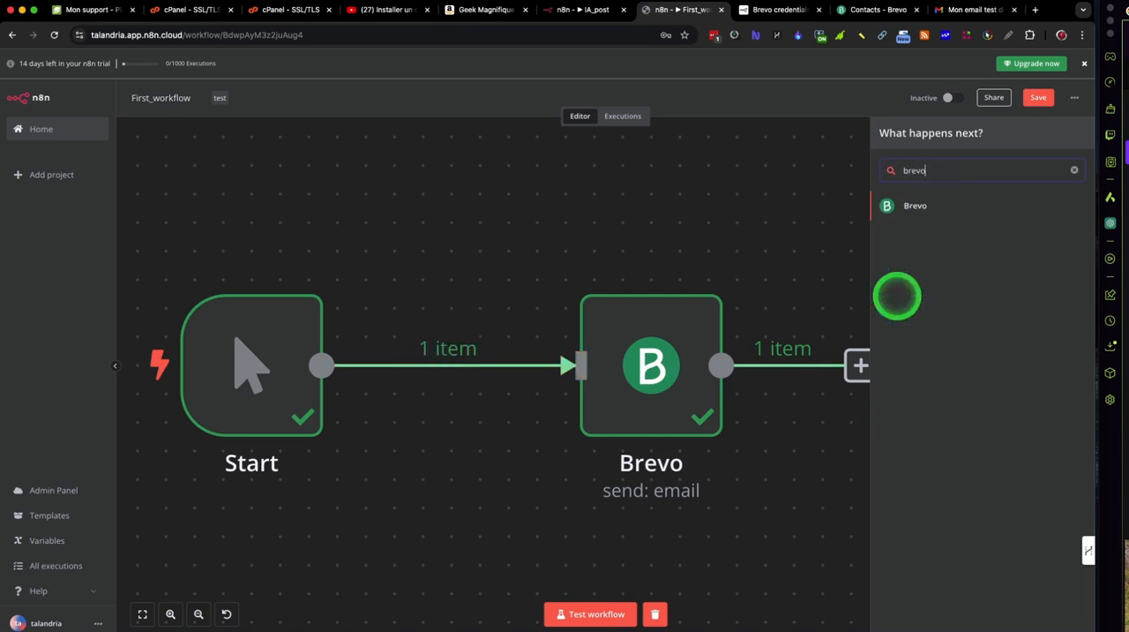
click(921, 210)
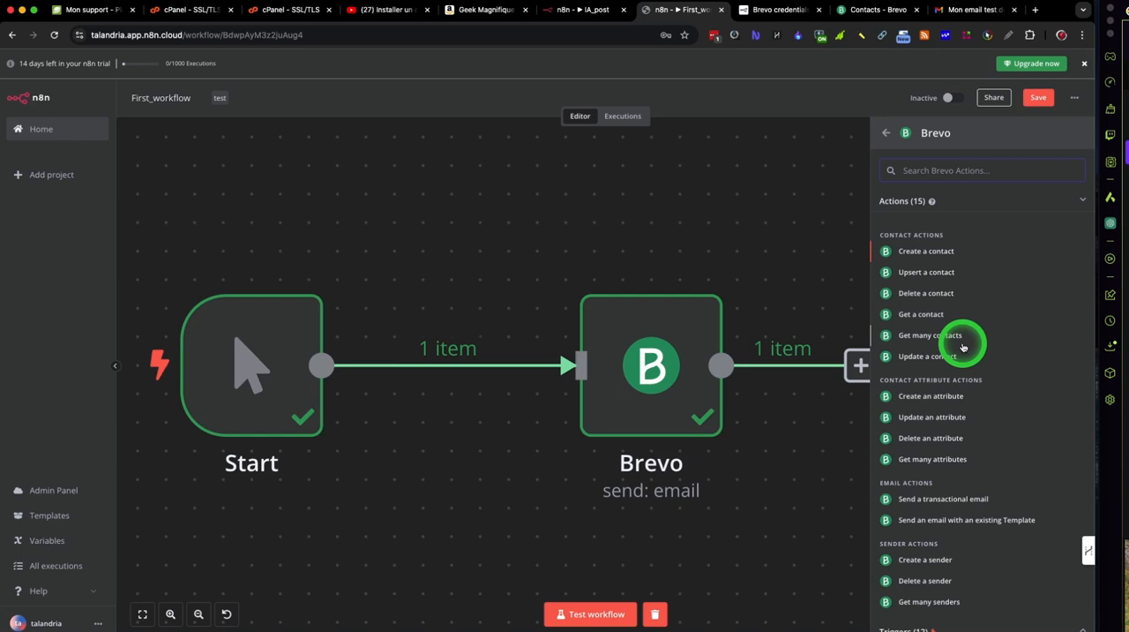
scroll(963, 346, down, 2)
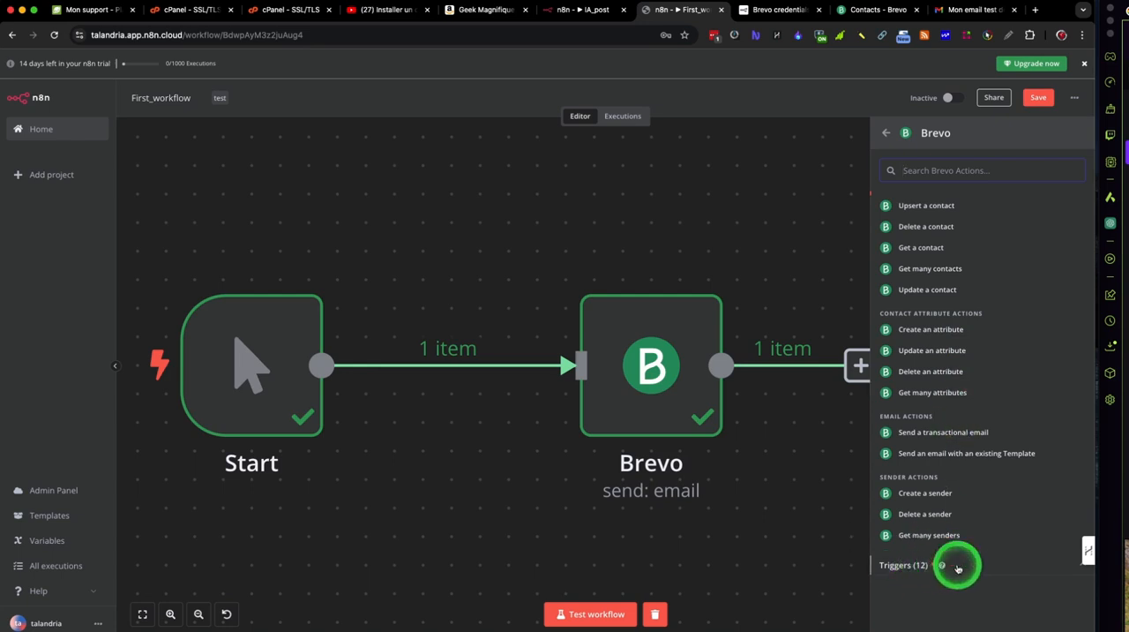
scroll(939, 548, up, 2)
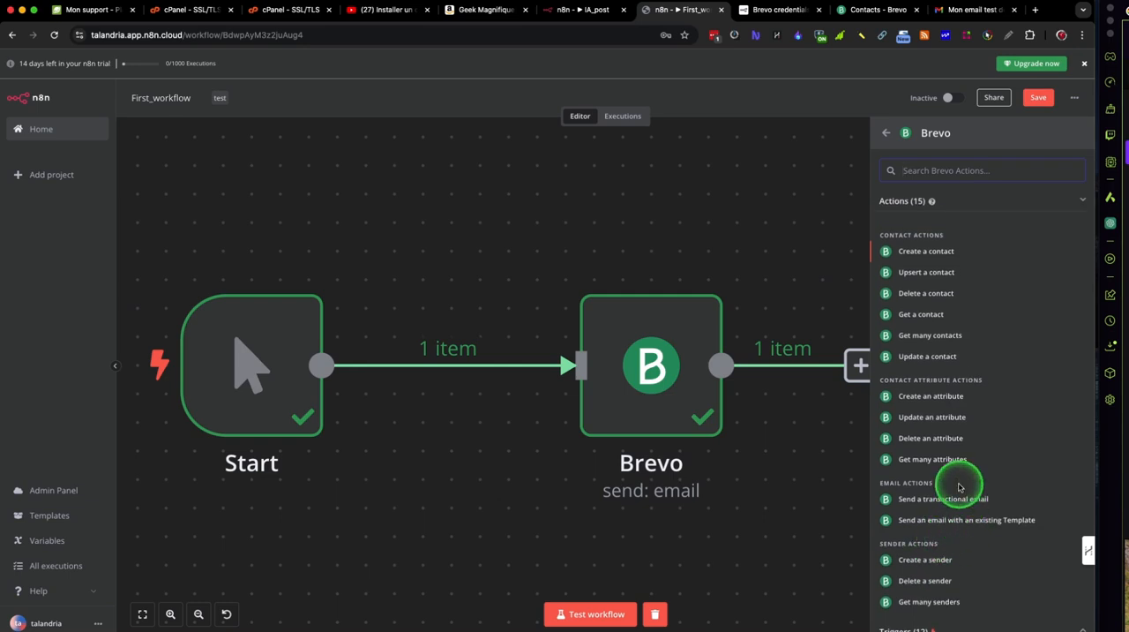
click(932, 336)
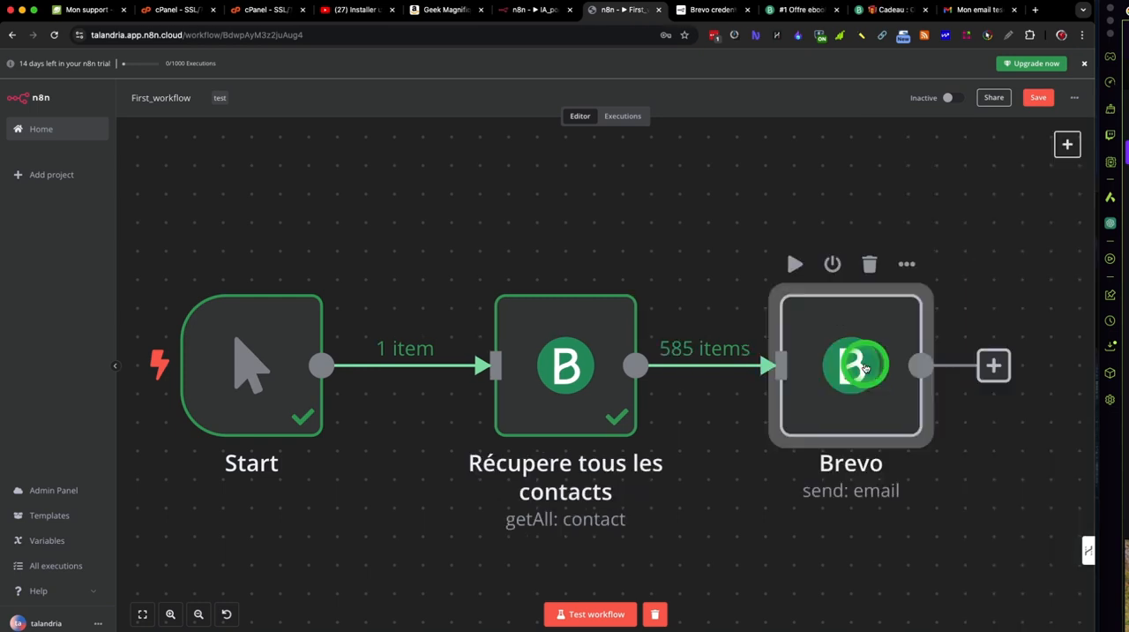
Step: Open the email-sending Brevo node, set its operation to Send Template and show the available templates
double_click(863, 369)
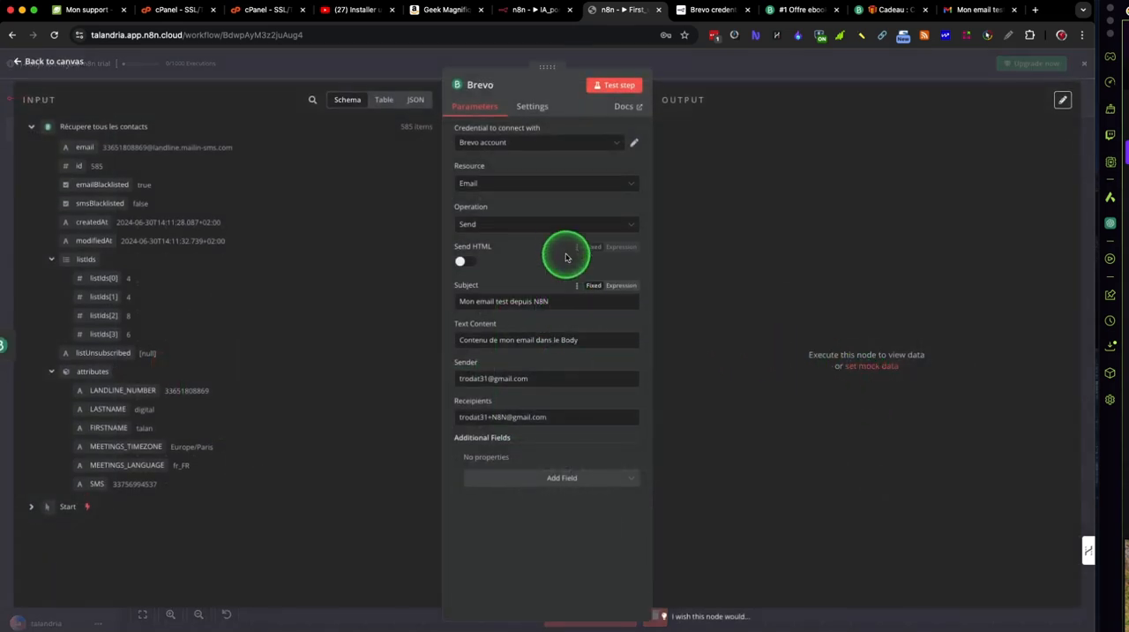
click(557, 226)
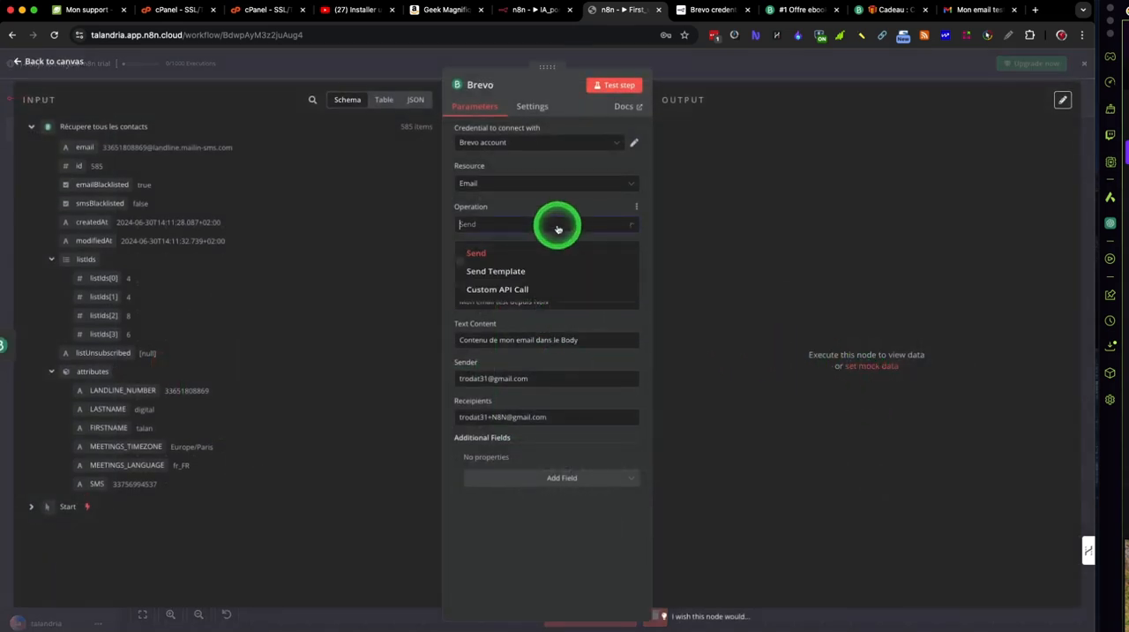
click(512, 276)
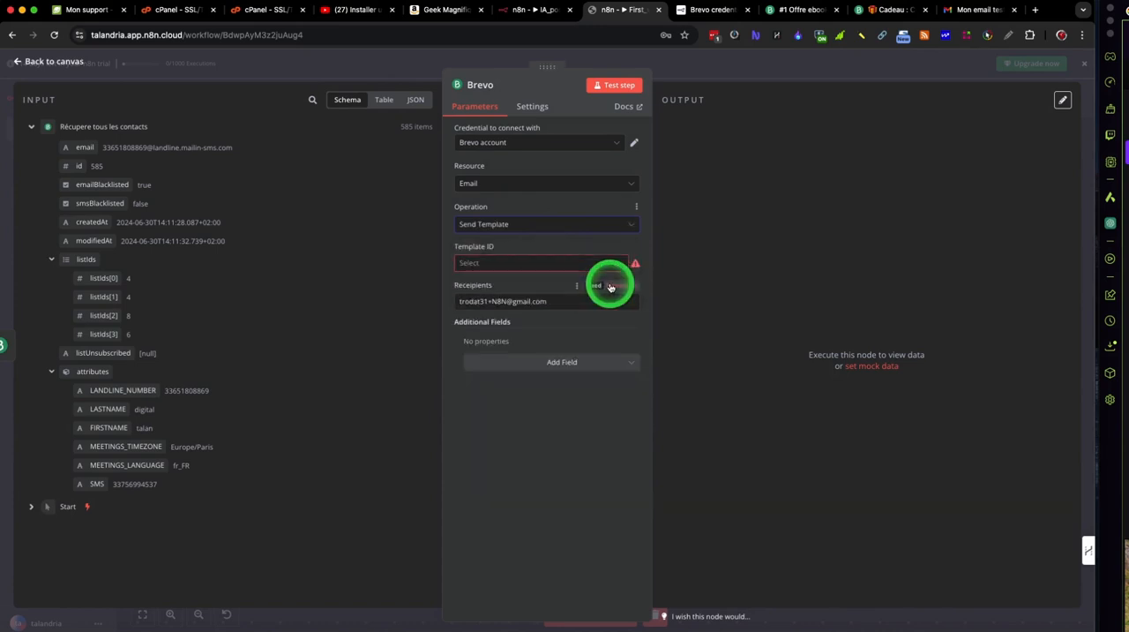
click(598, 266)
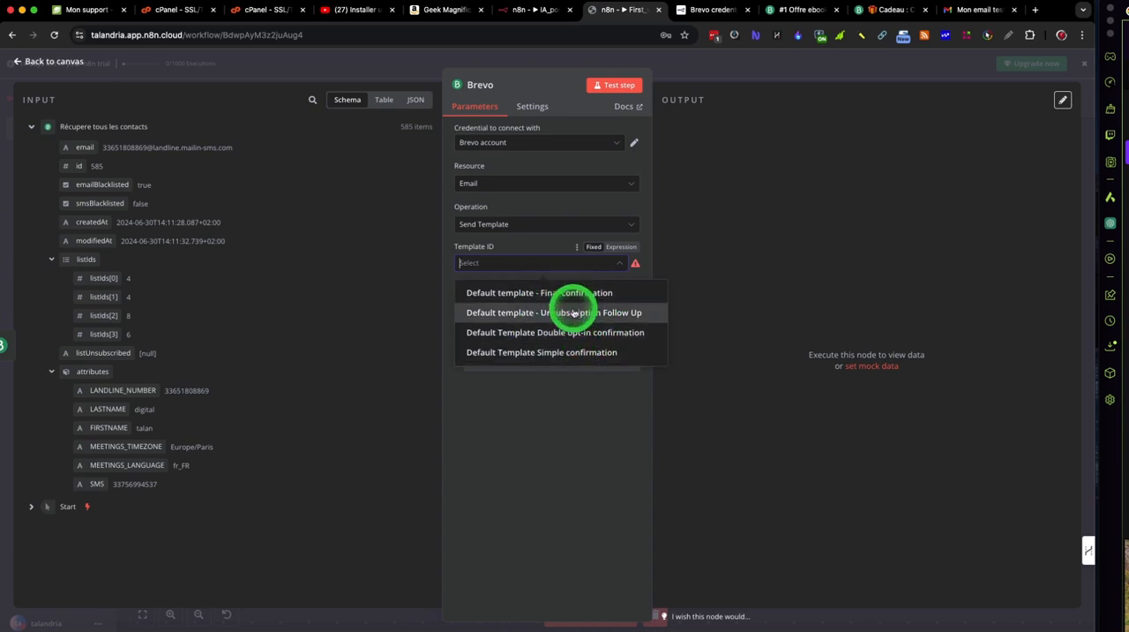
Step: Switch to Brevo and start a new email template named "Les news de l'IA"
click(828, 20)
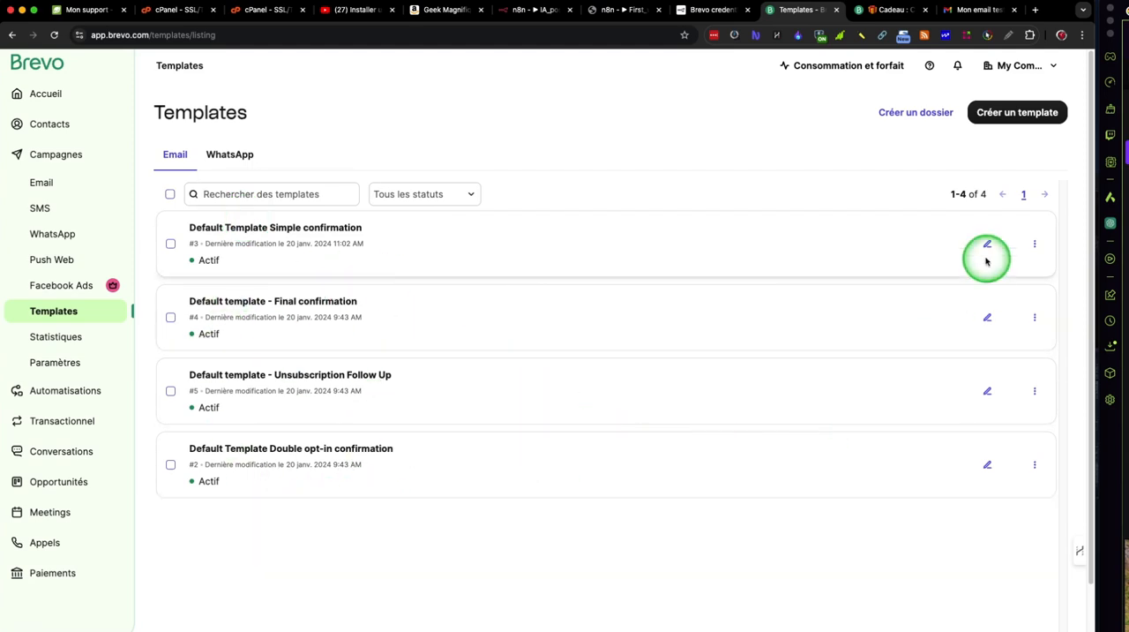
click(1017, 112)
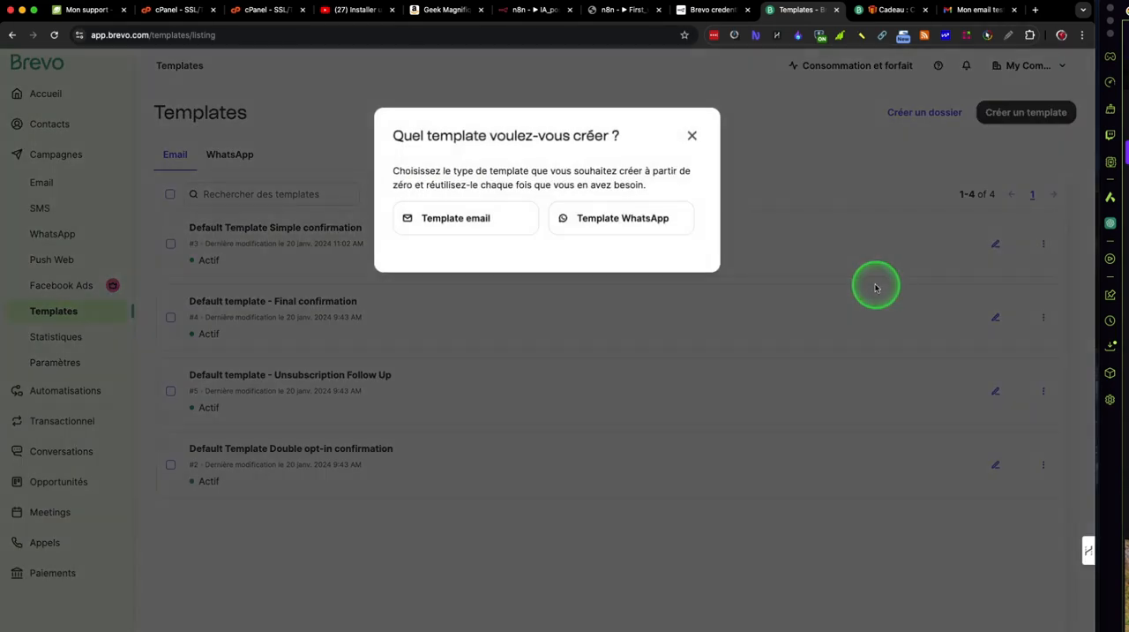
click(476, 218)
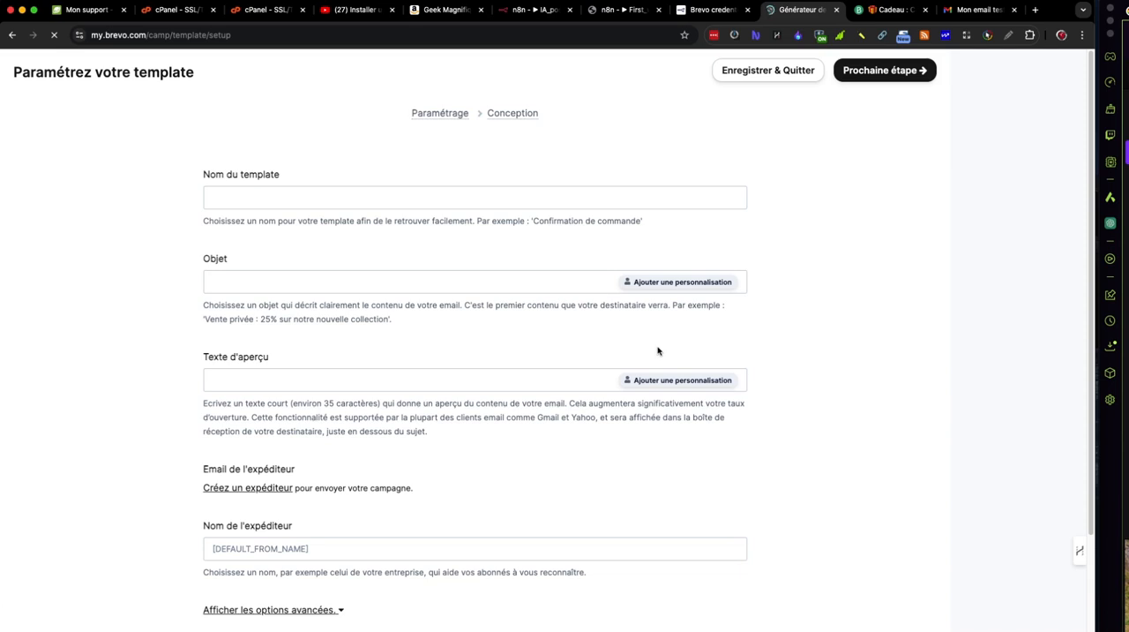
click(497, 196)
text(Les news de l'IA)
click(507, 313)
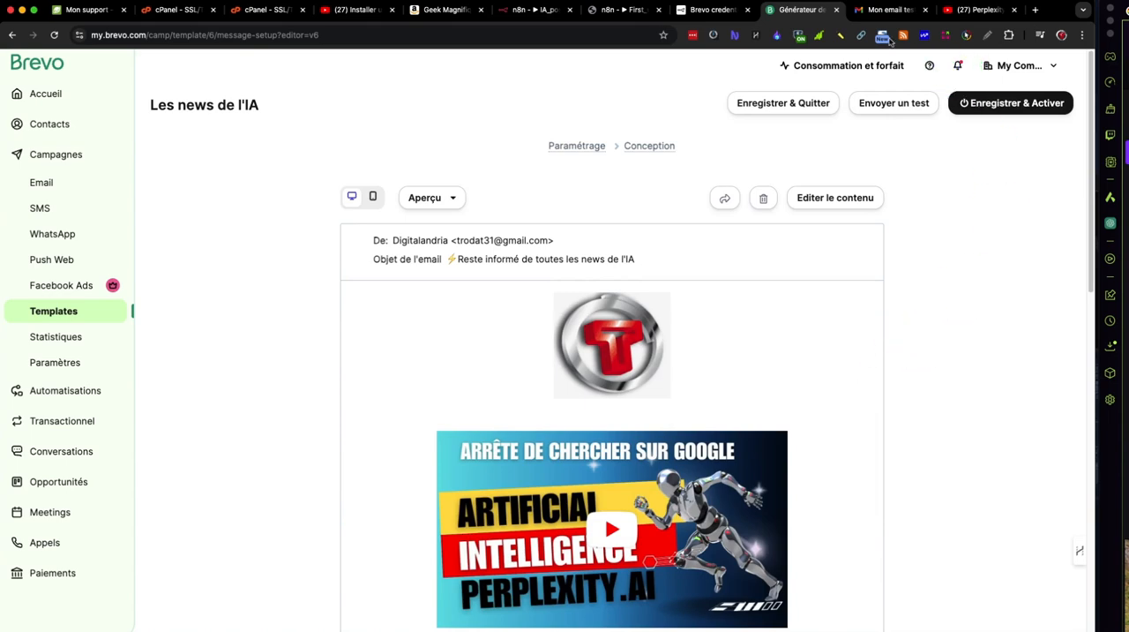
Step: Return to the Brevo node in n8n and close its open list of templates
click(639, 16)
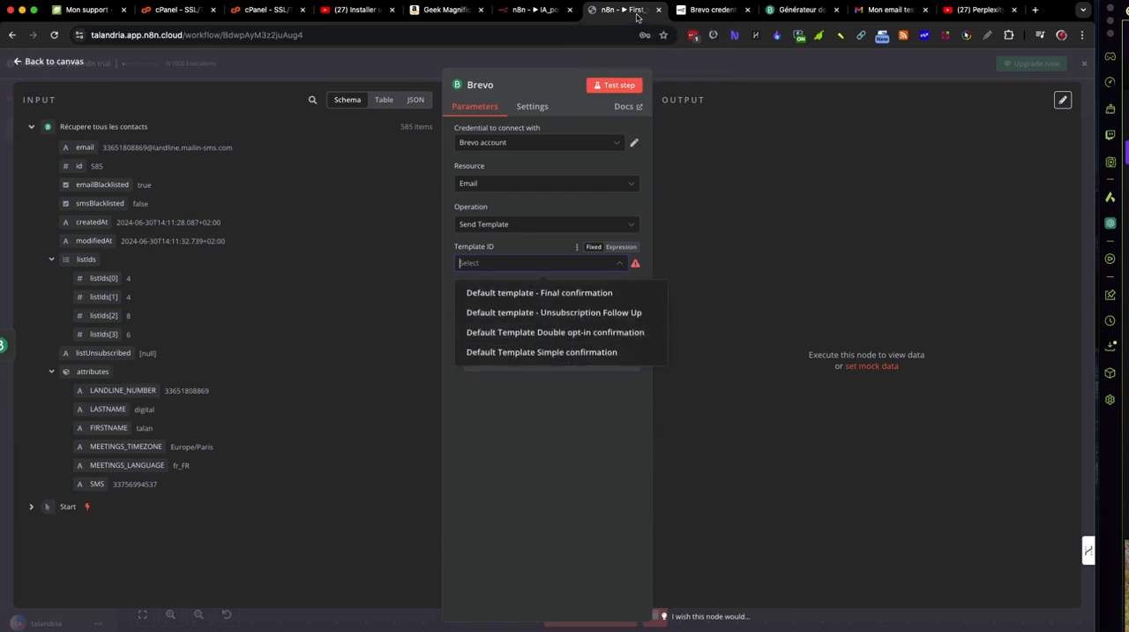
click(799, 297)
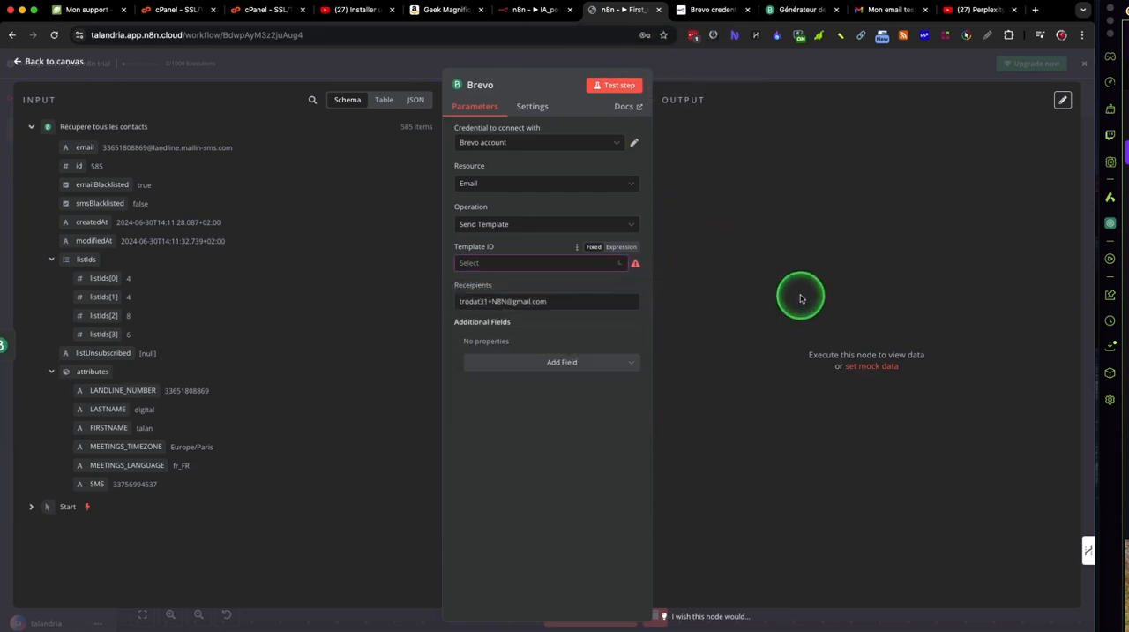
click(776, 72)
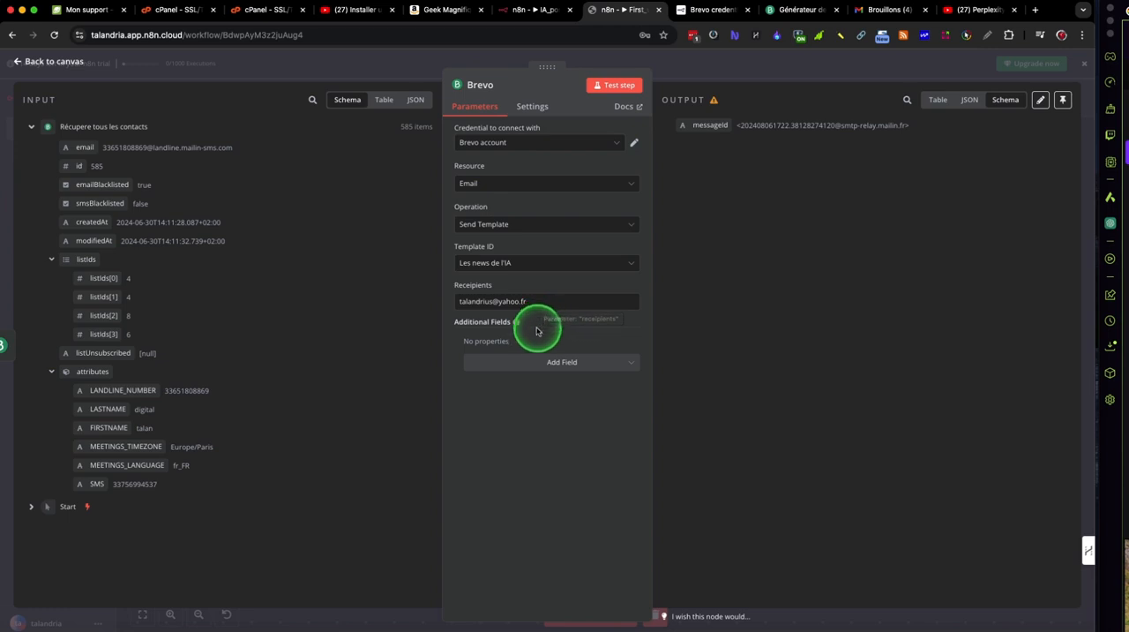
click(547, 362)
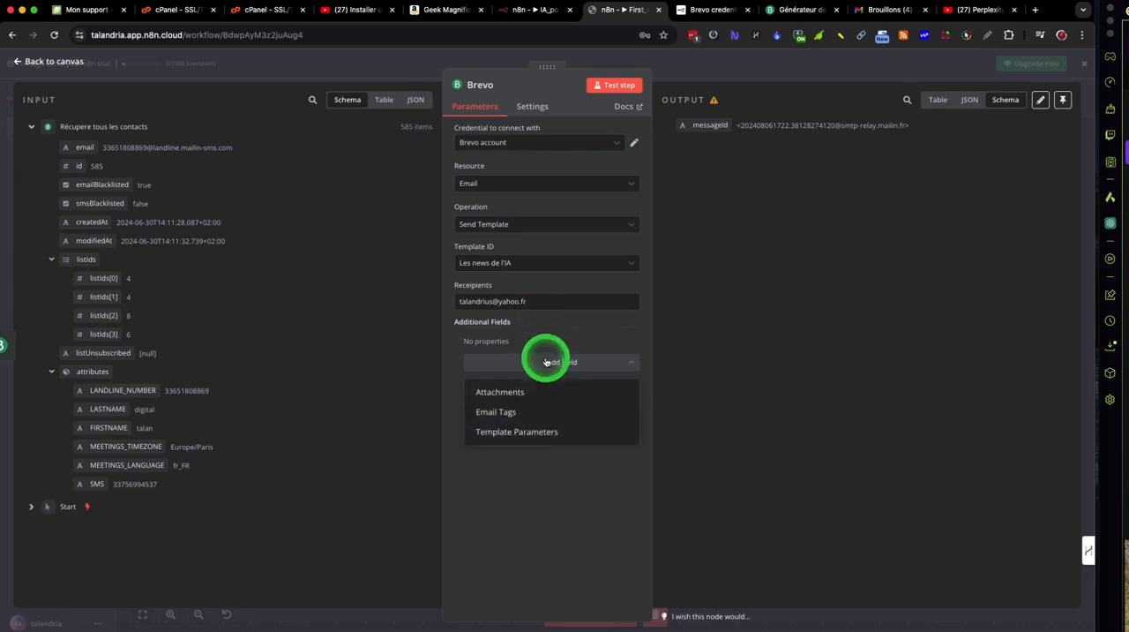
click(527, 431)
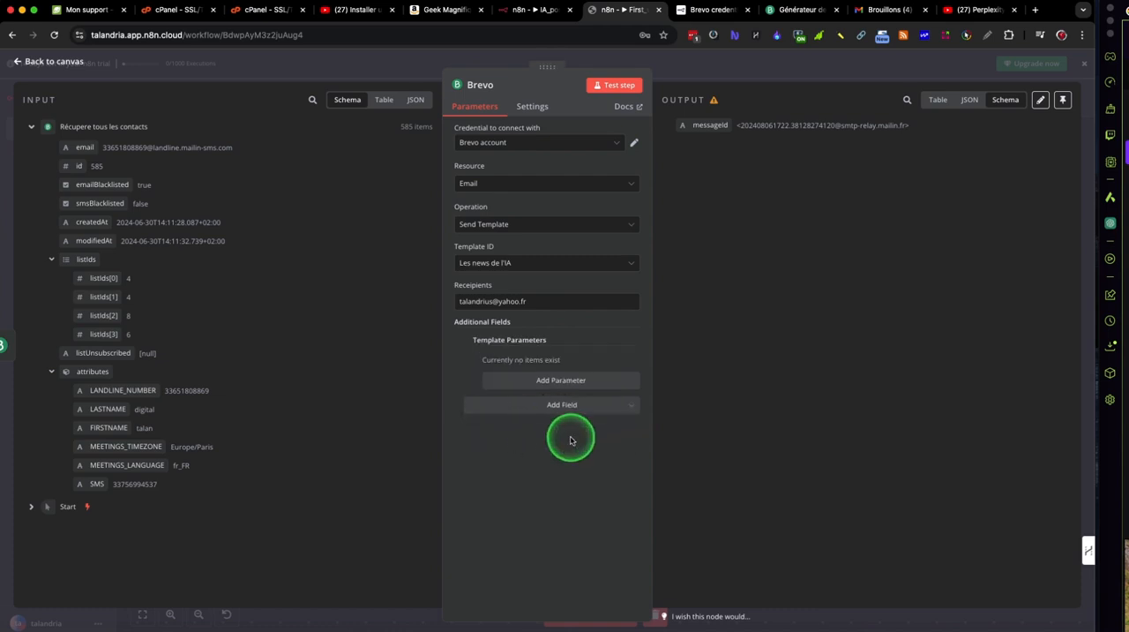
click(571, 379)
click(572, 405)
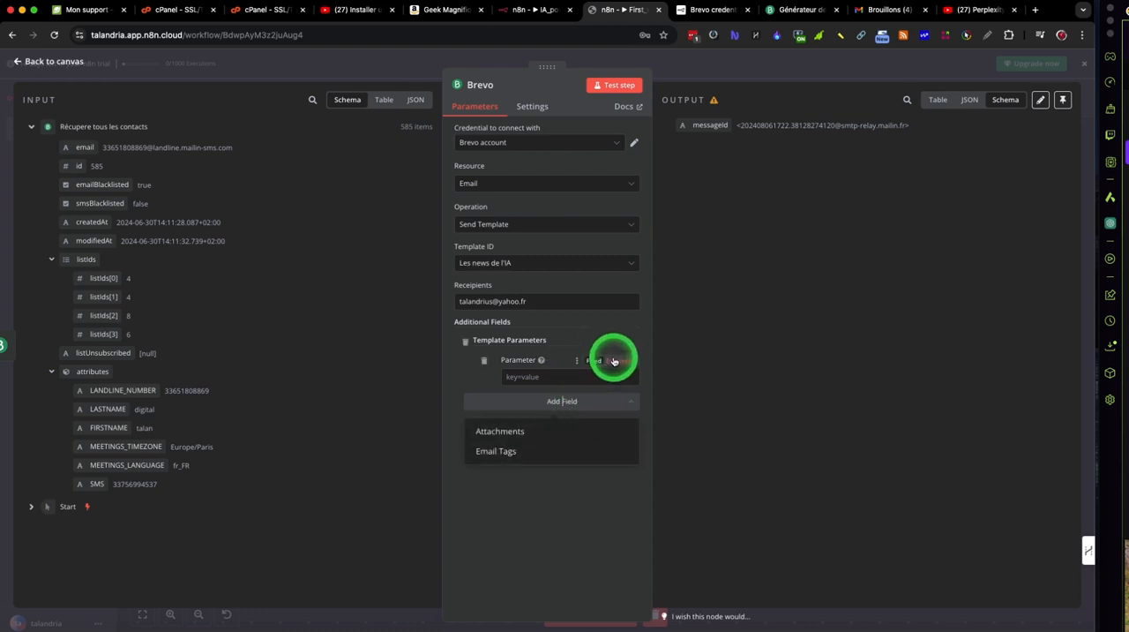
click(466, 341)
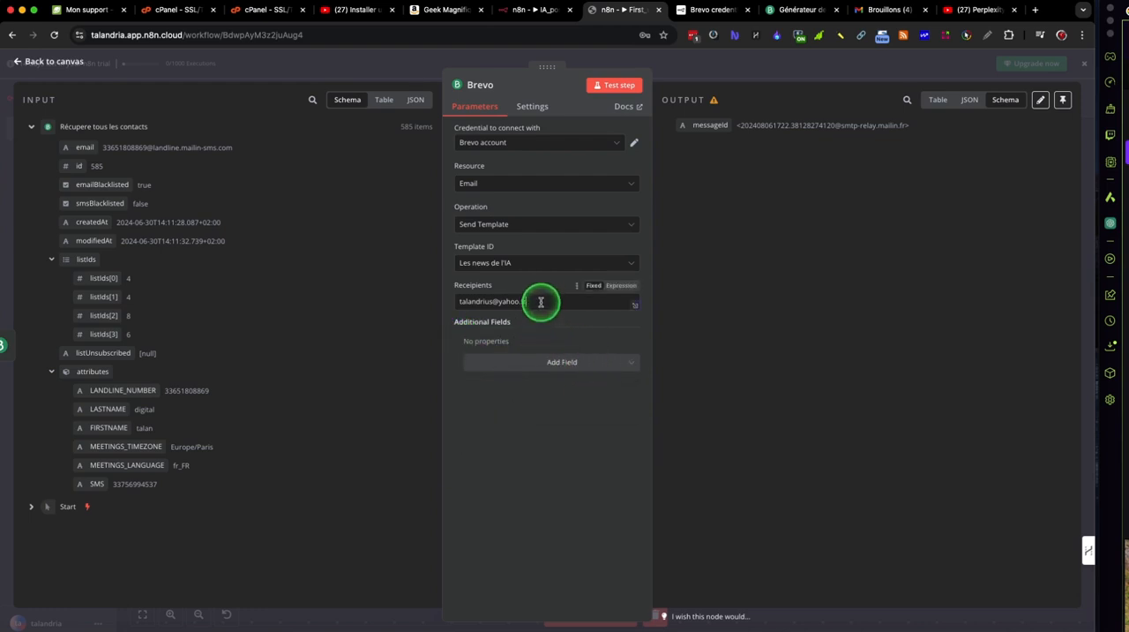
Step: Switch to Brevo and examine the real-time statistics and recent activity of the transactional emails
drag(540, 307, 455, 301)
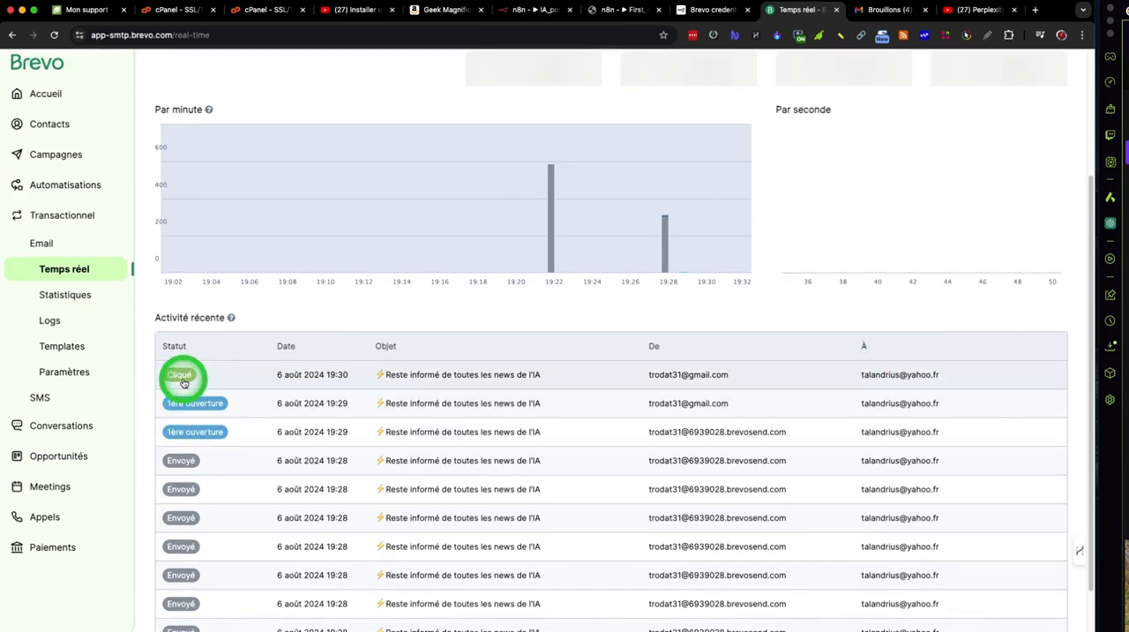
scroll(183, 381, up, 3)
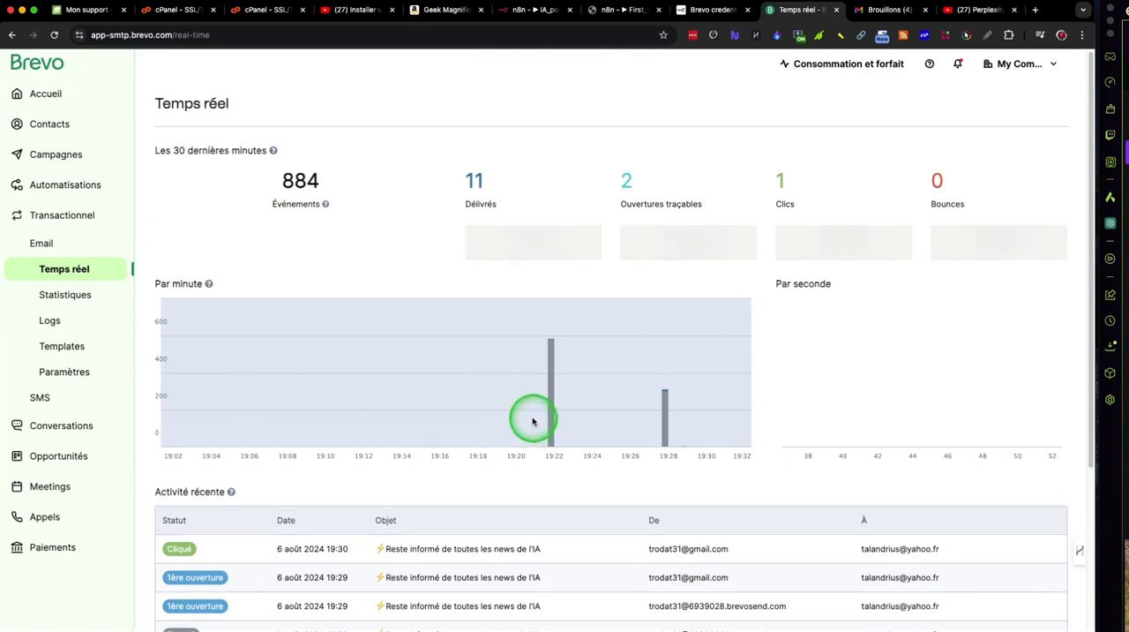
mouse_move(470, 377)
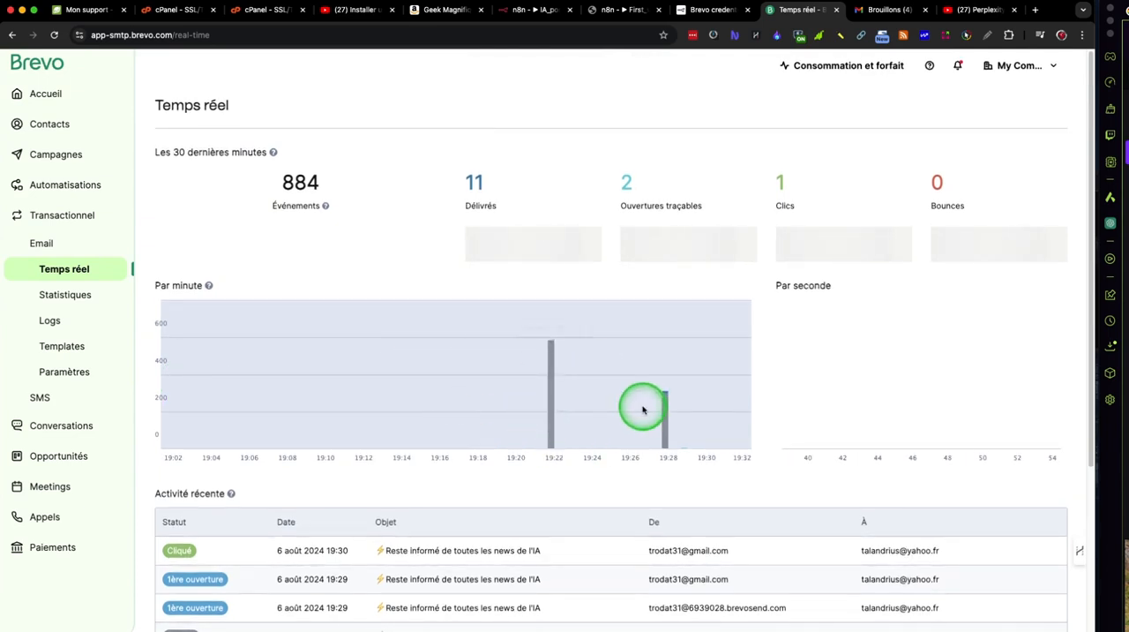
mouse_move(672, 425)
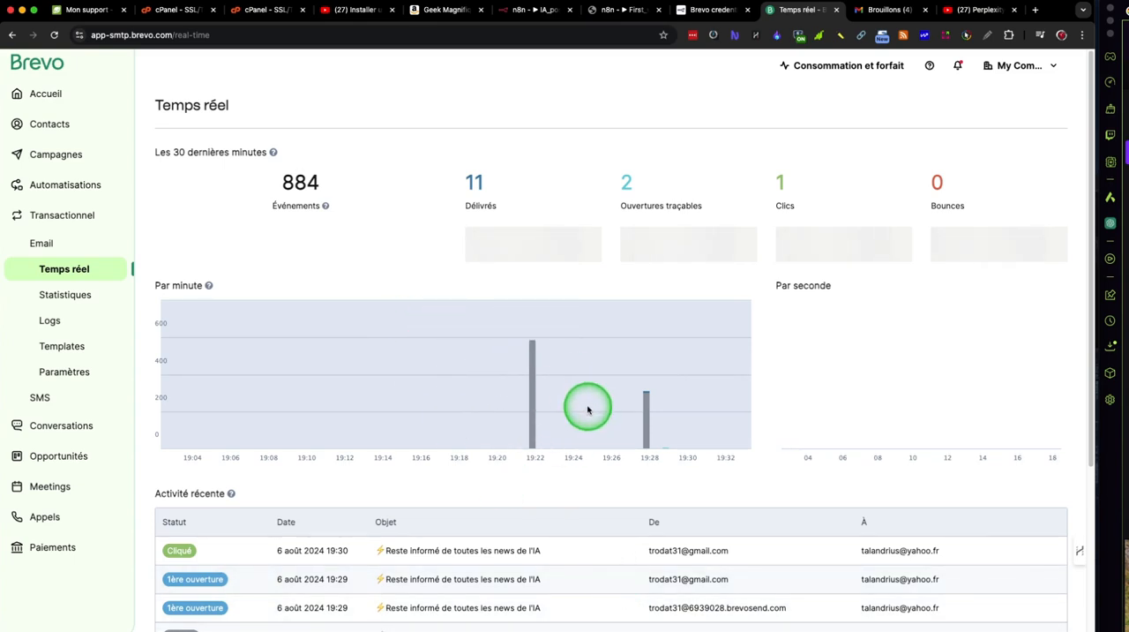
Step: Return to the First_workflow canvas in n8n and open the workflow's executions
click(812, 381)
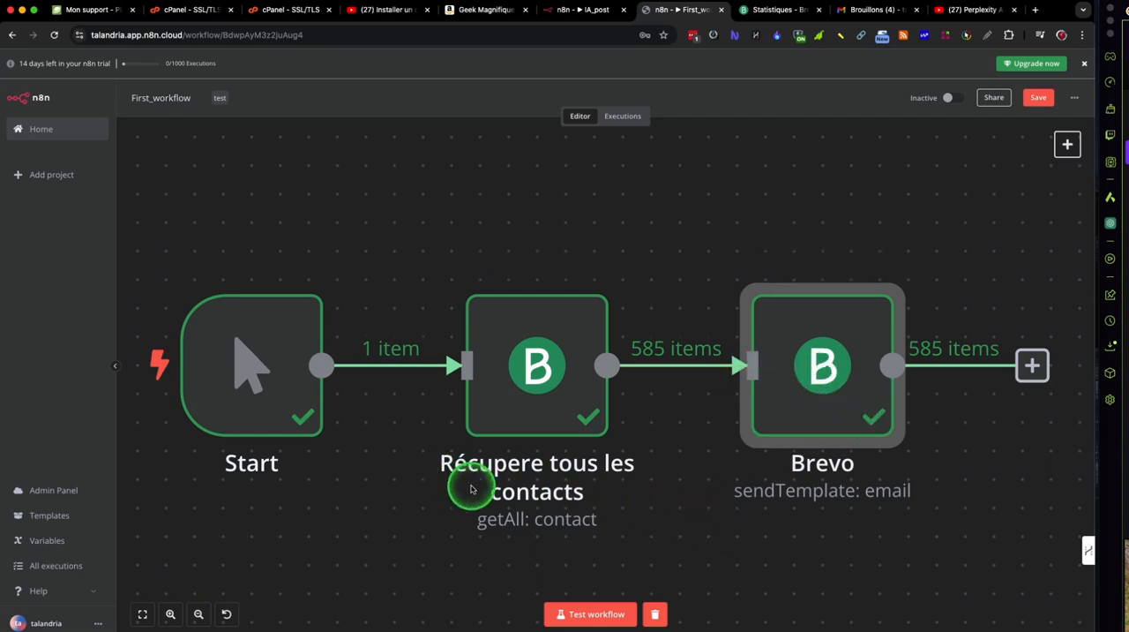
click(630, 115)
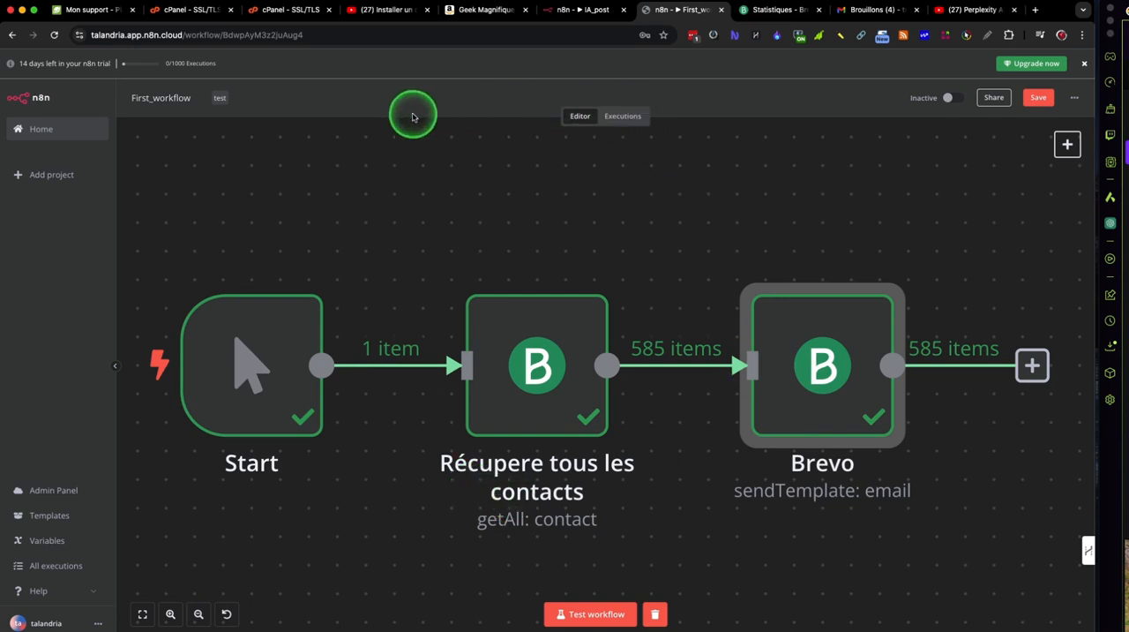
click(631, 117)
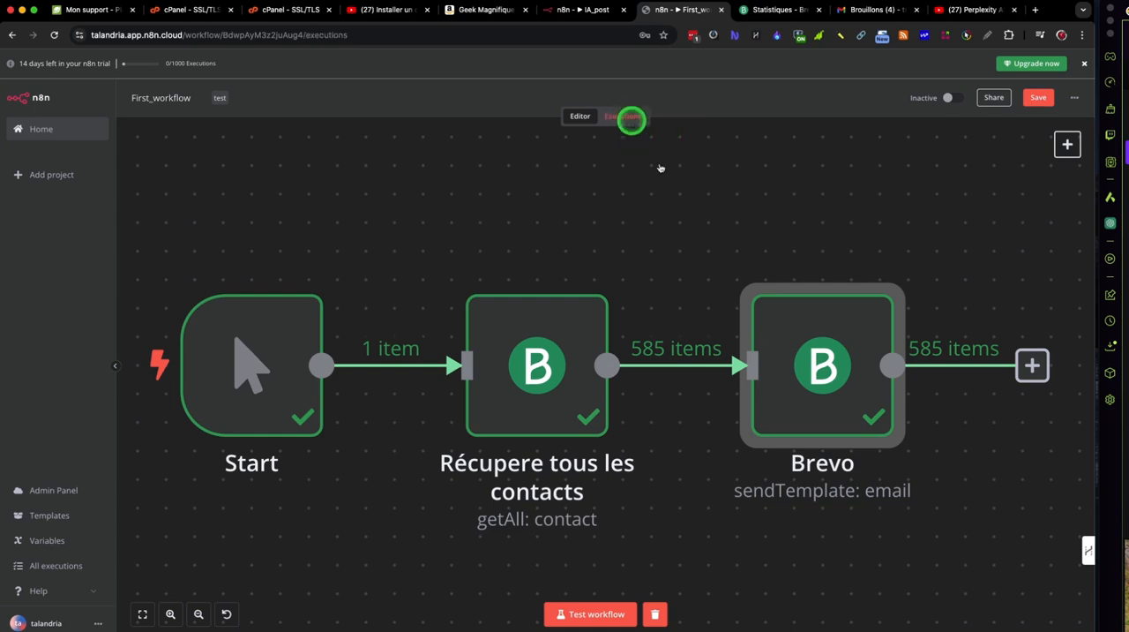
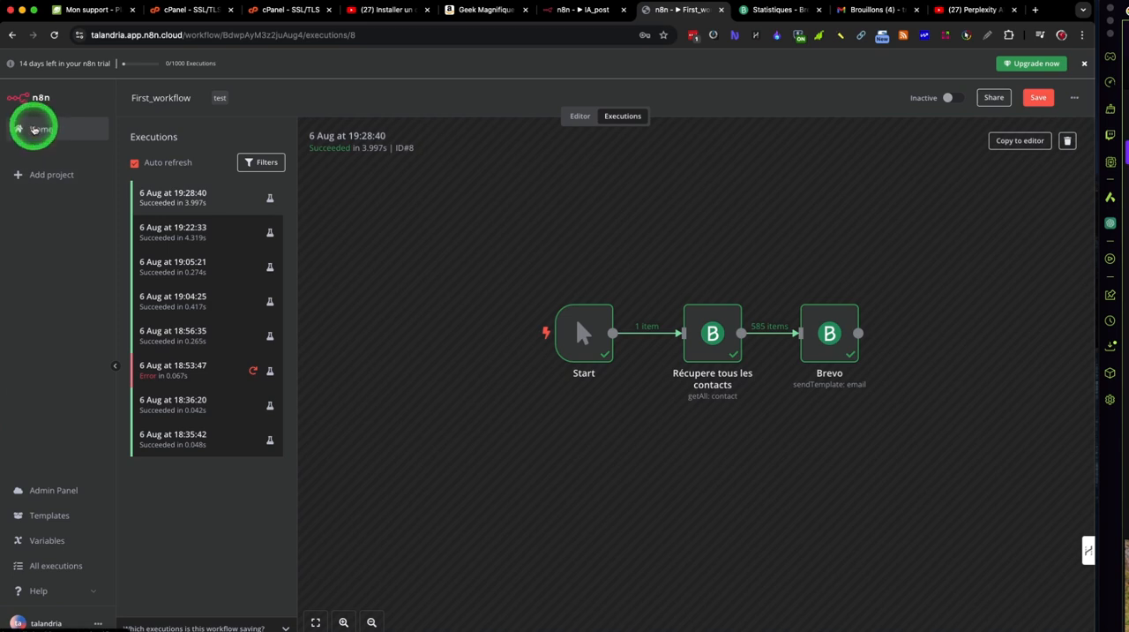
Step: Go back to the overview of all workflows and reopen First_workflow in the editor
click(33, 129)
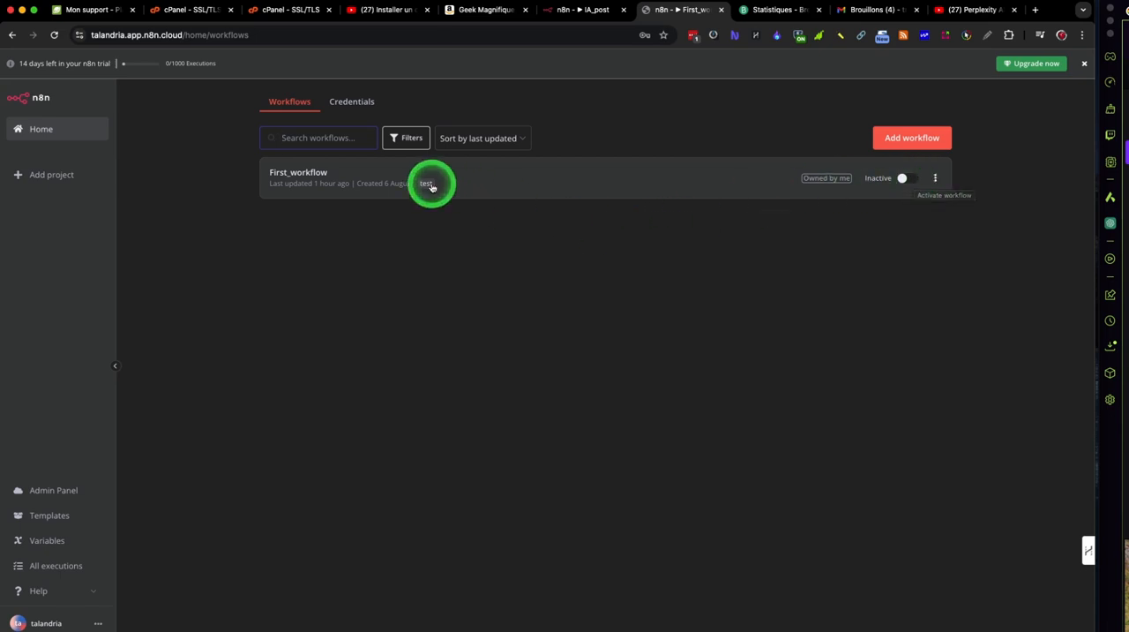
click(578, 189)
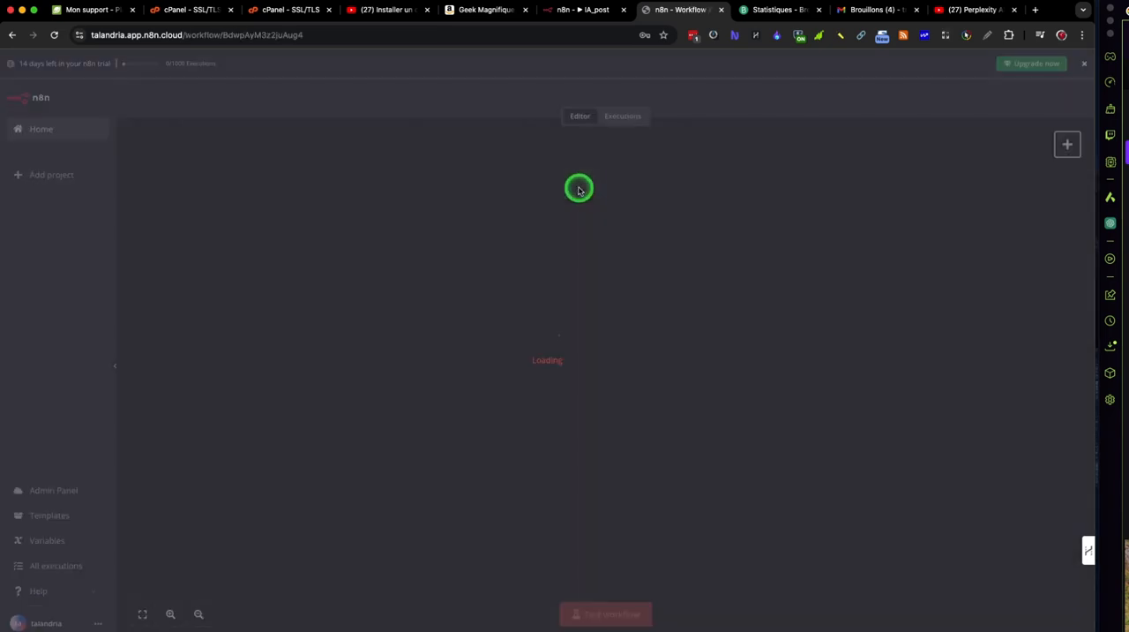